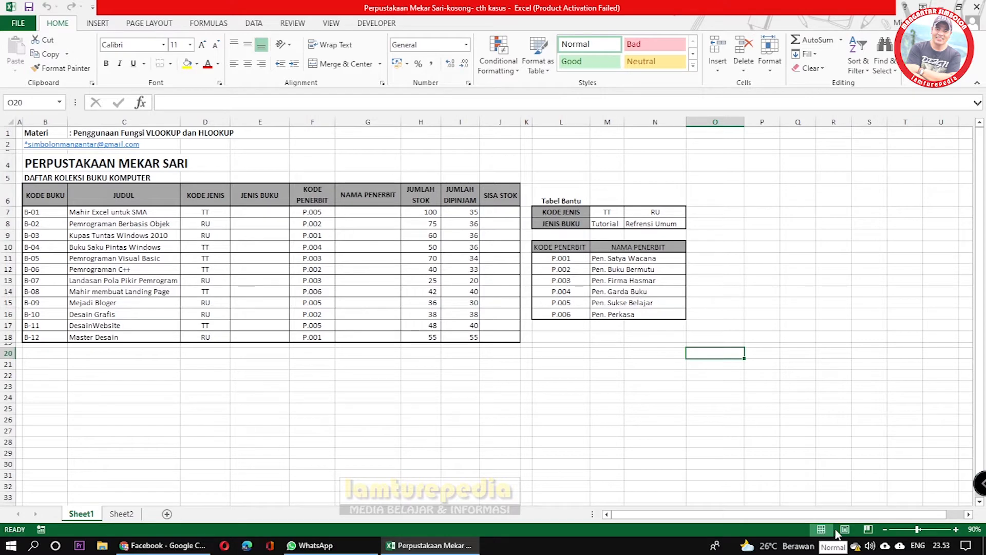
# Preview Sheet1 in Page Layout view and return to Normal view
pyautogui.click(845, 532)
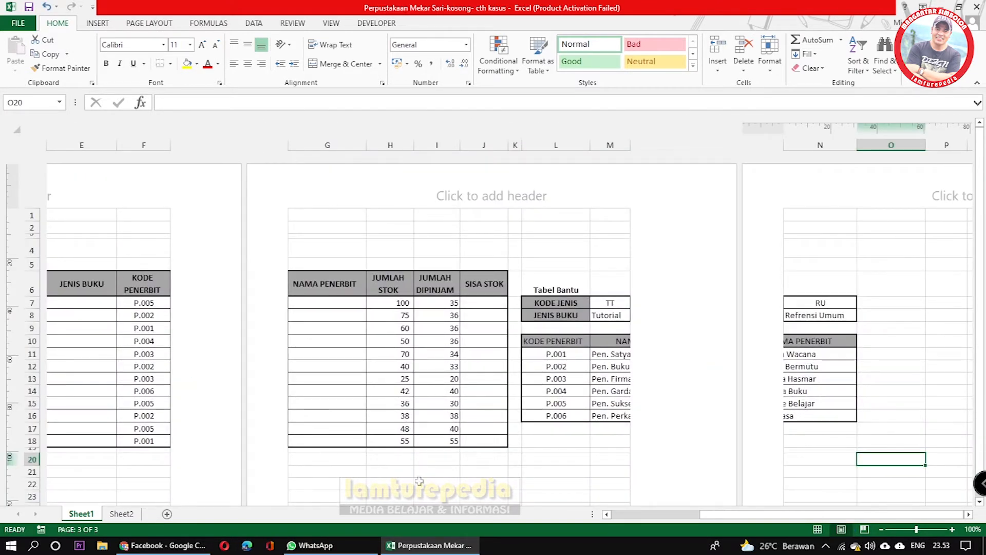
pyautogui.moveTo(732, 515); pyautogui.dragTo(586, 511)
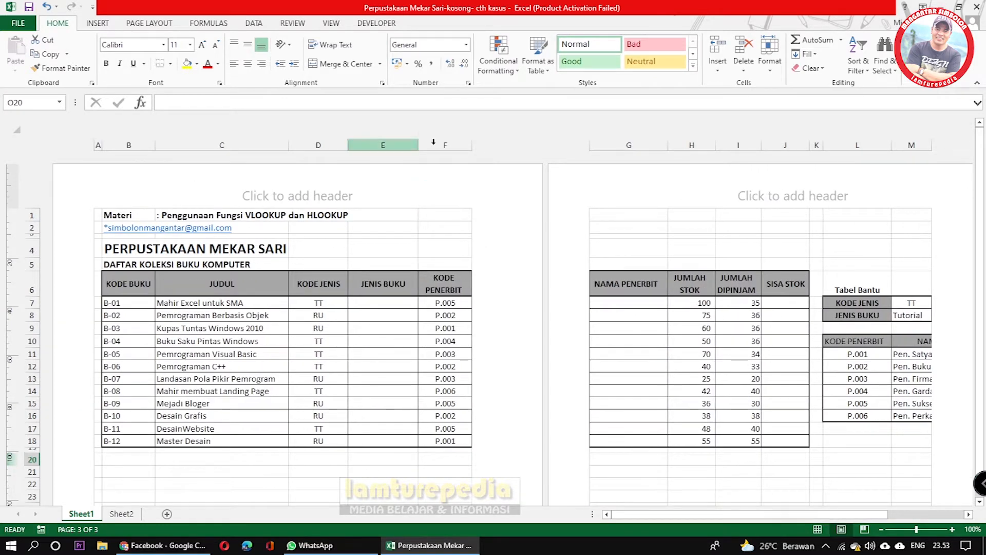
pyautogui.scroll(-3, 522, 221)
pyautogui.scroll(3, 524, 220)
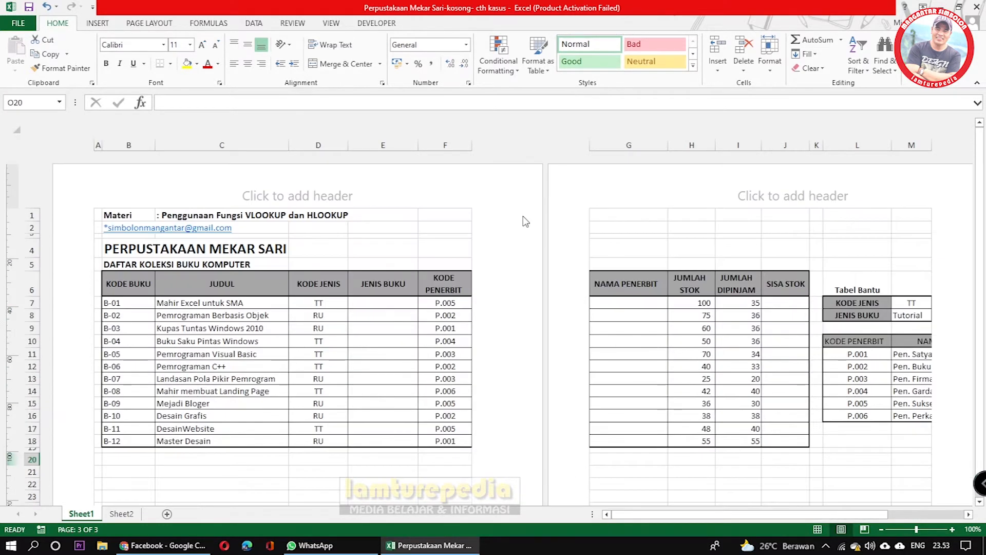
pyautogui.click(817, 529)
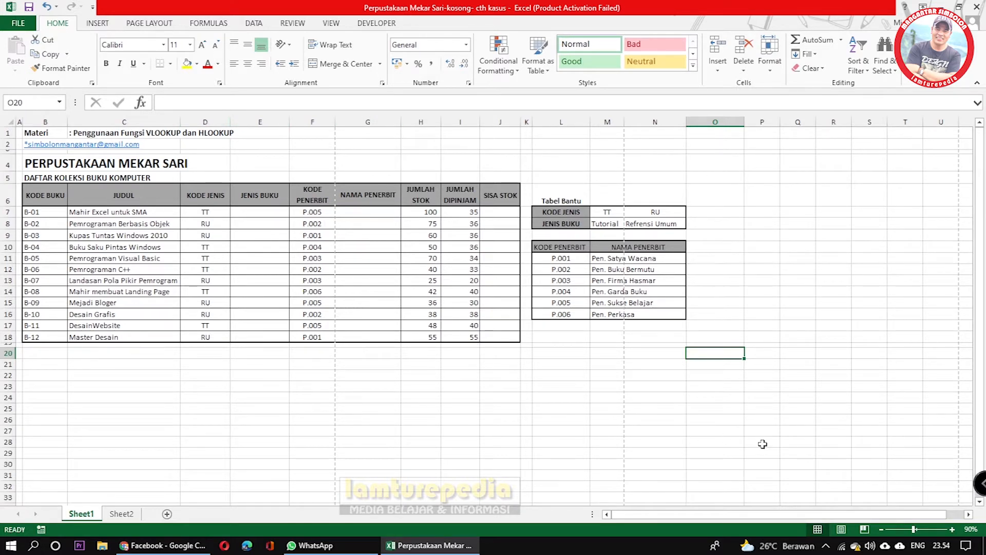
# Examine in Page Layout view how the book table and helper tables on Sheet1 divide across printed pages
pyautogui.click(840, 529)
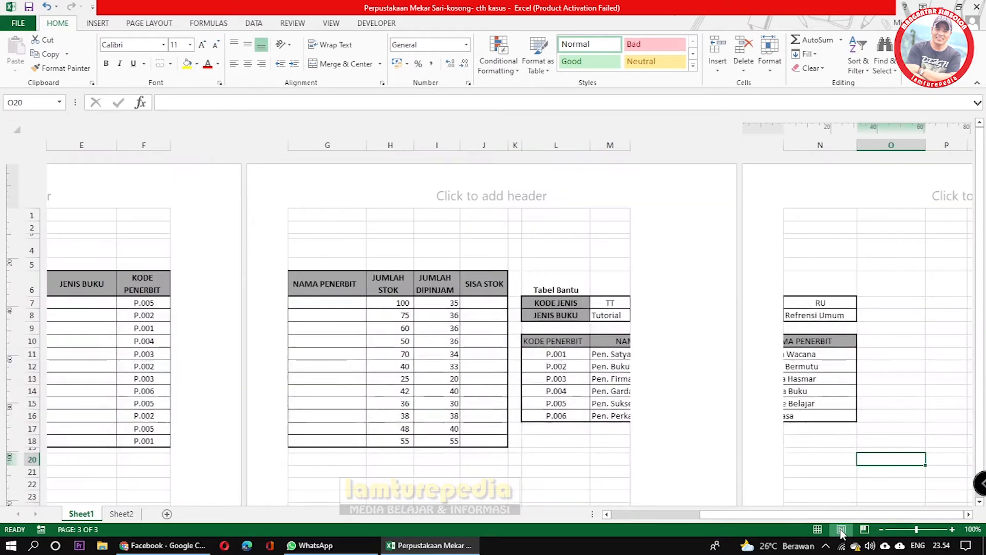
pyautogui.moveTo(740, 515); pyautogui.dragTo(636, 519)
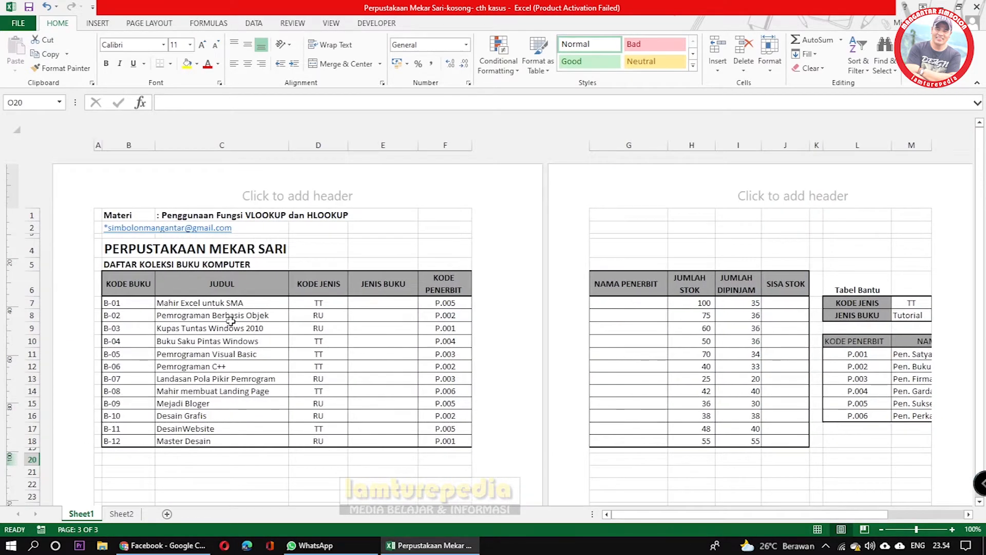
pyautogui.scroll(-2, 236, 275)
pyautogui.scroll(2, 231, 267)
pyautogui.scroll(-4, 114, 256)
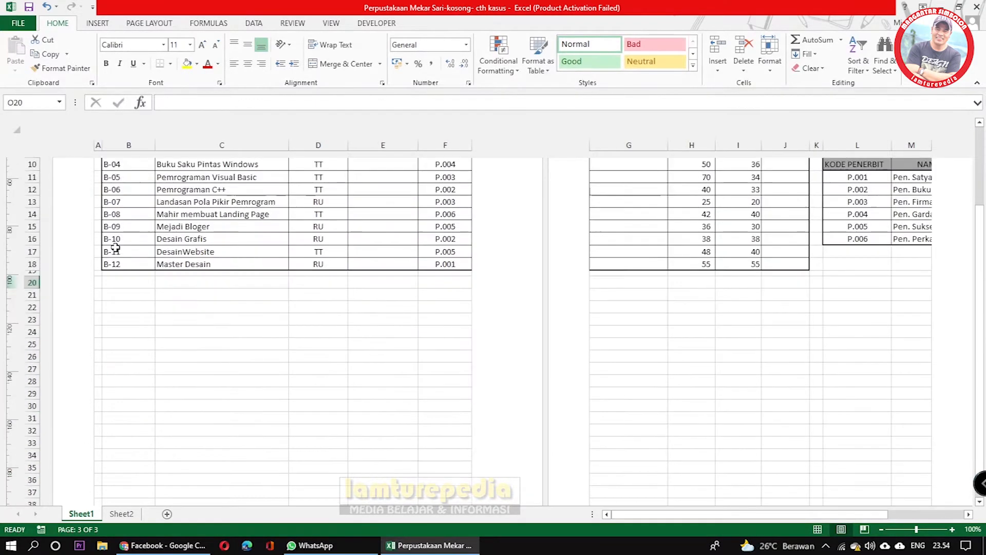
pyautogui.scroll(-3, 115, 250)
pyautogui.scroll(7, 116, 248)
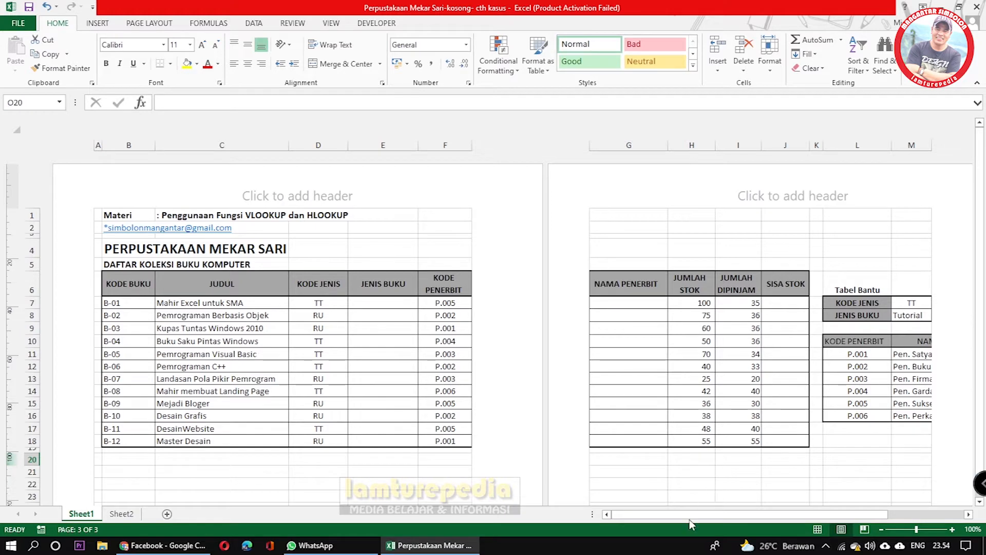
pyautogui.moveTo(676, 515); pyautogui.dragTo(816, 520)
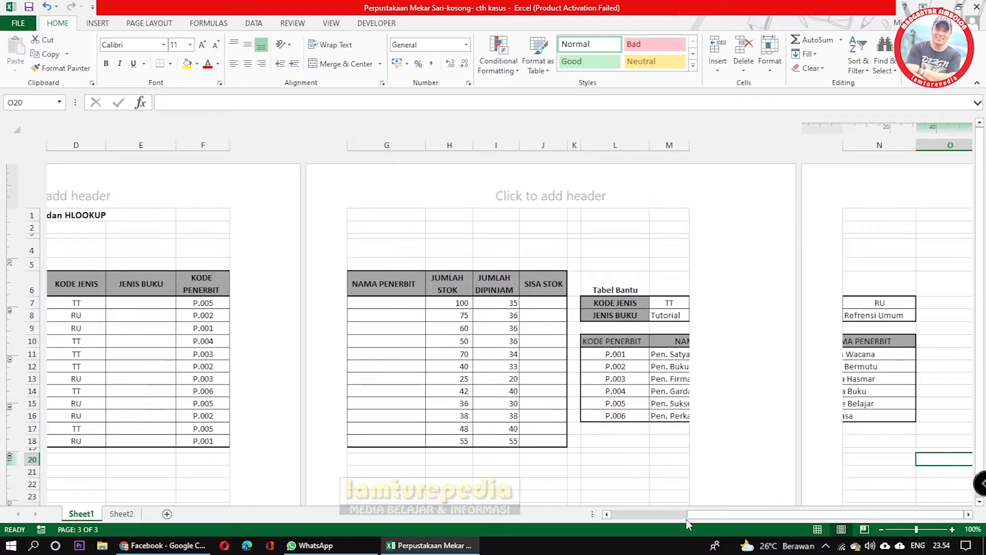
pyautogui.click(650, 515)
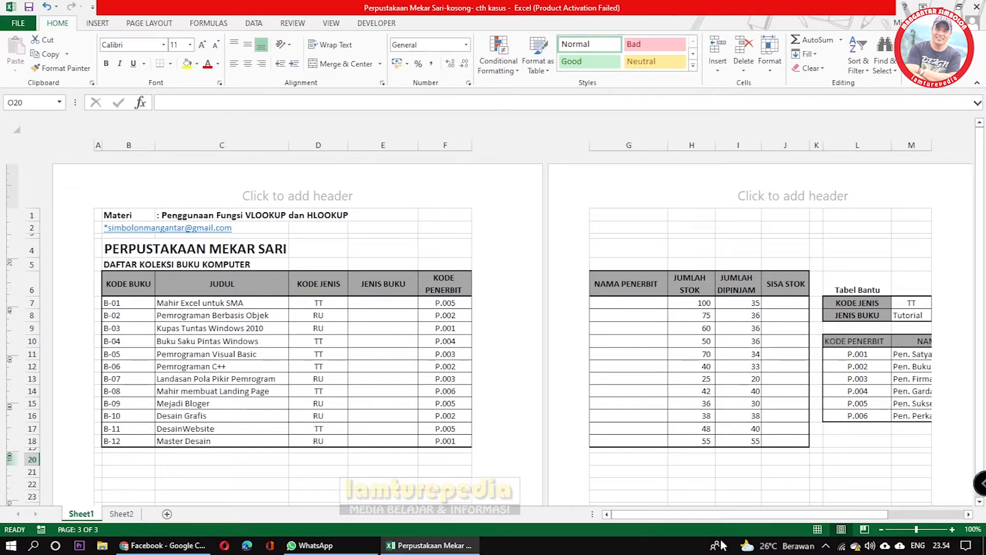
# Check Sheet1's page divisions in Page Break Preview and return to Normal view
pyautogui.click(865, 529)
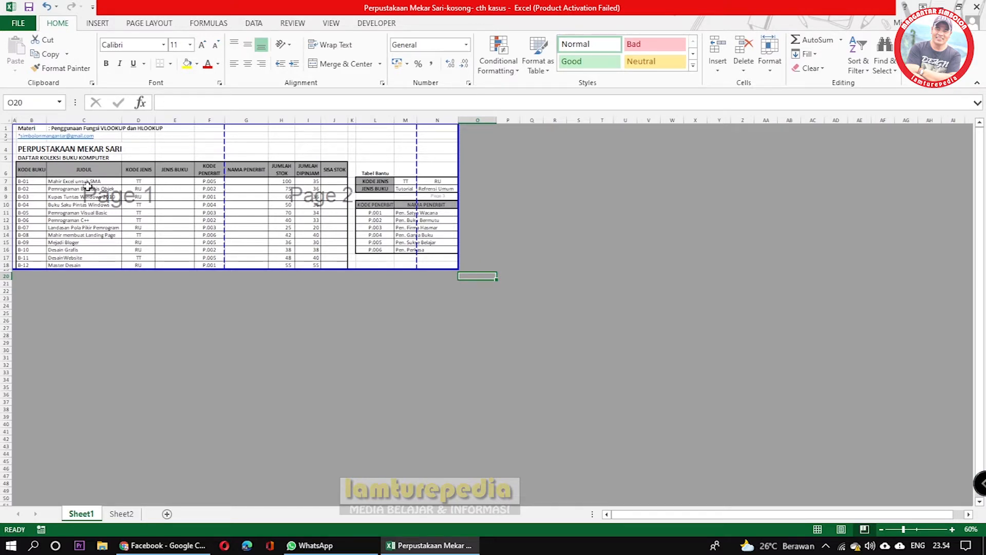
pyautogui.click(817, 529)
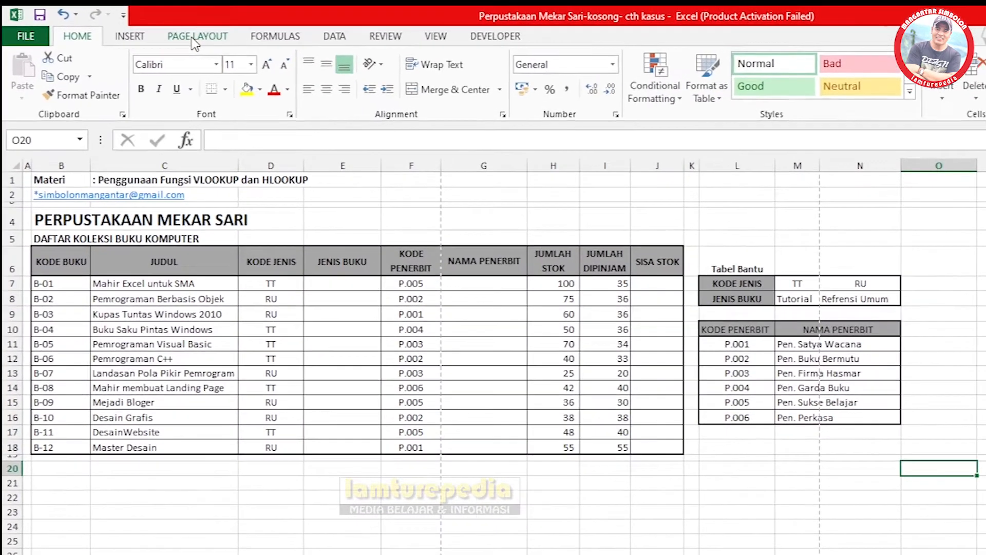
# Review the preset margins and the custom margin settings, closing them without applying anything
pyautogui.click(147, 23)
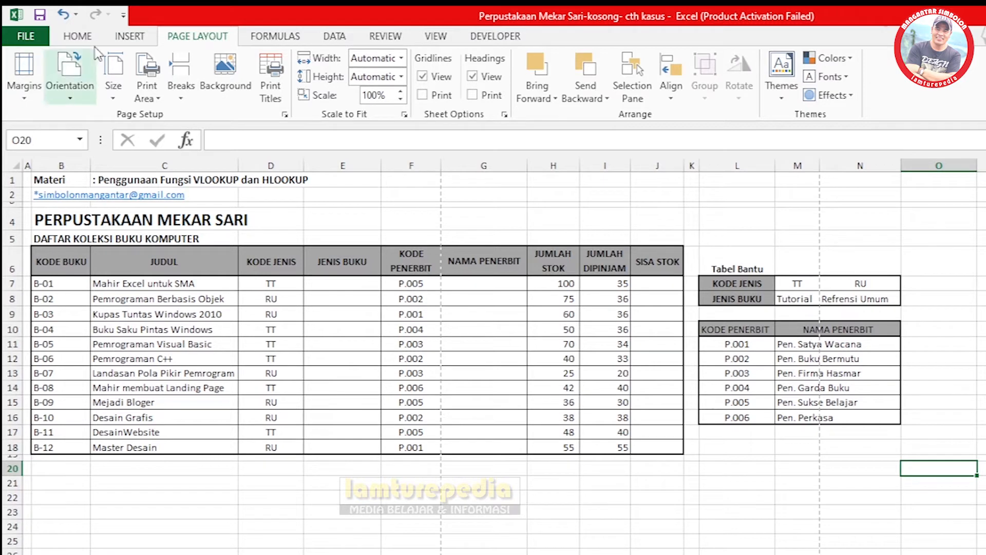
pyautogui.click(22, 101)
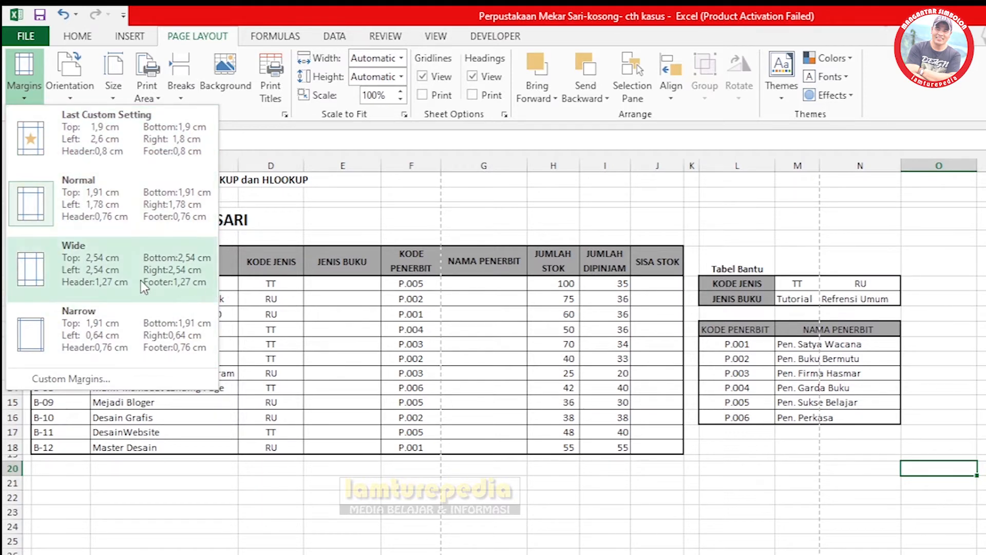
pyautogui.click(71, 378)
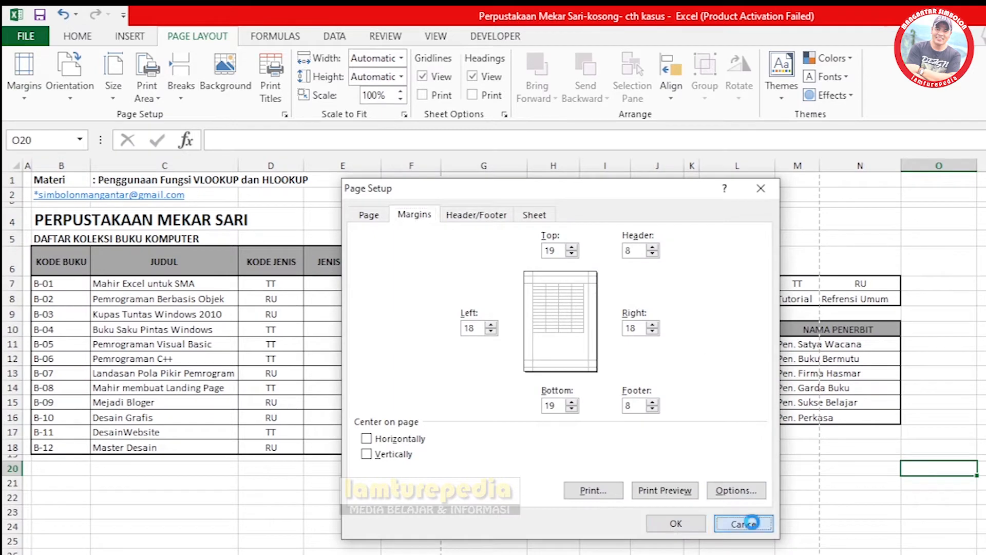
pyautogui.click(719, 523)
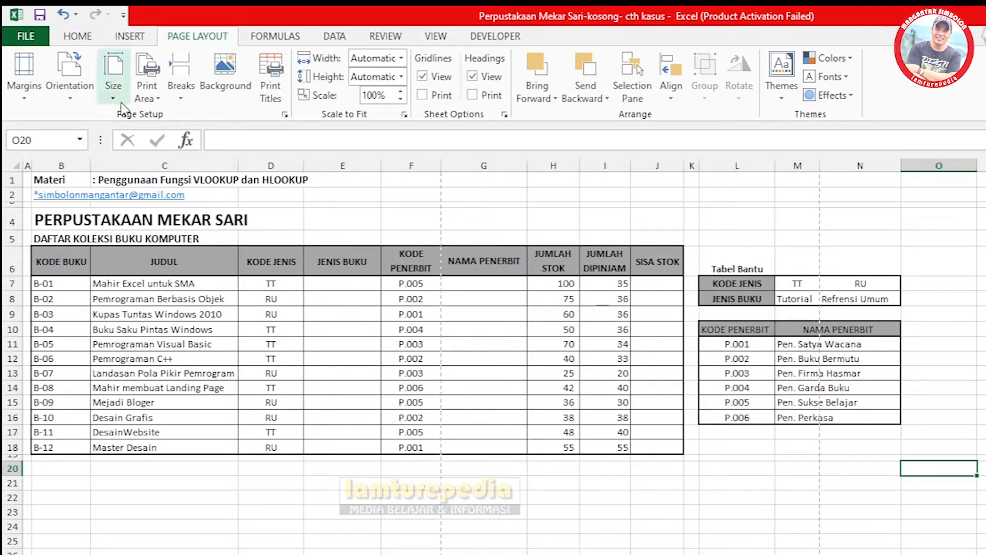
# Review the page orientation choices and browse the list of available paper sizes
pyautogui.click(75, 100)
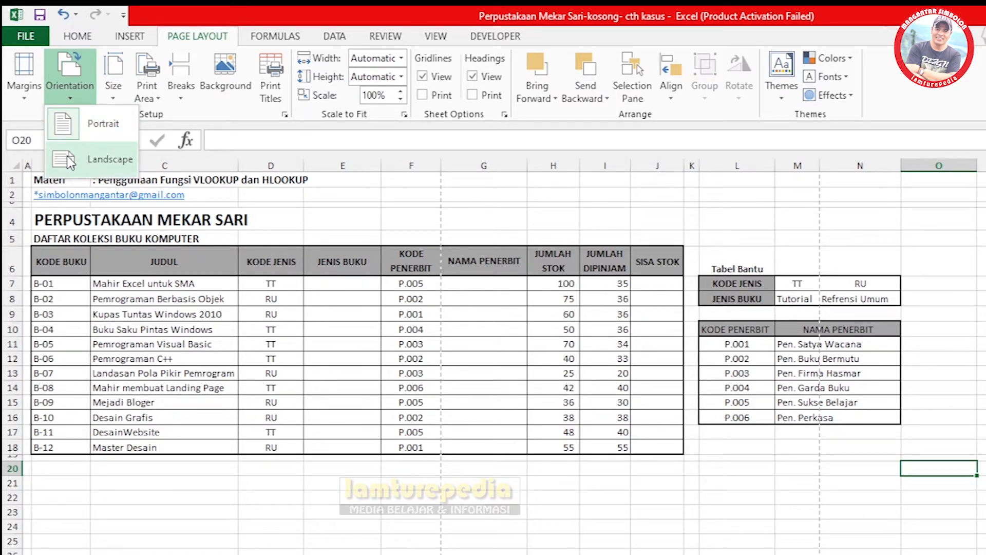
pyautogui.click(111, 98)
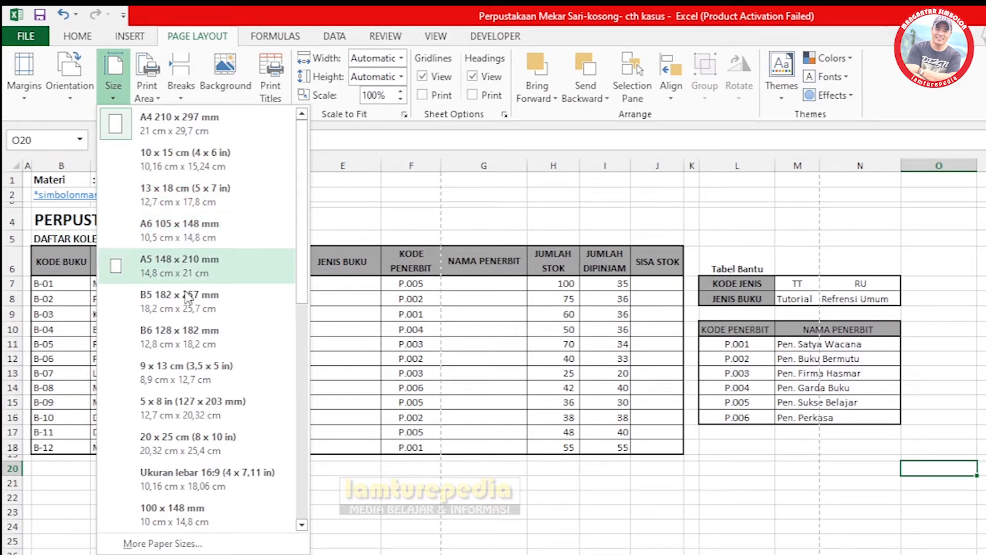
pyautogui.scroll(-2, 188, 298)
pyautogui.scroll(-3, 187, 298)
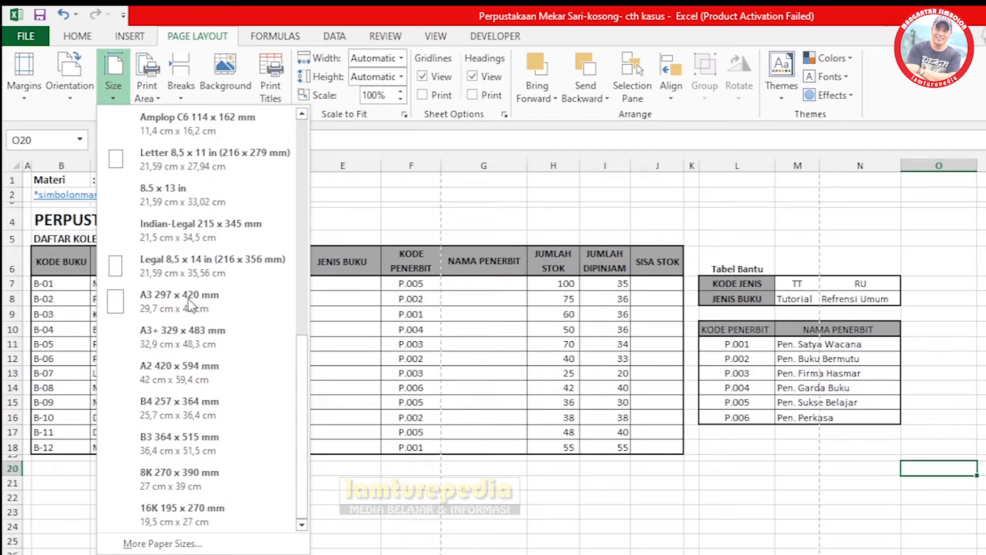
pyautogui.scroll(5, 188, 297)
pyautogui.scroll(-5, 187, 298)
pyautogui.scroll(5, 188, 298)
pyautogui.scroll(-5, 188, 298)
pyautogui.scroll(5, 188, 298)
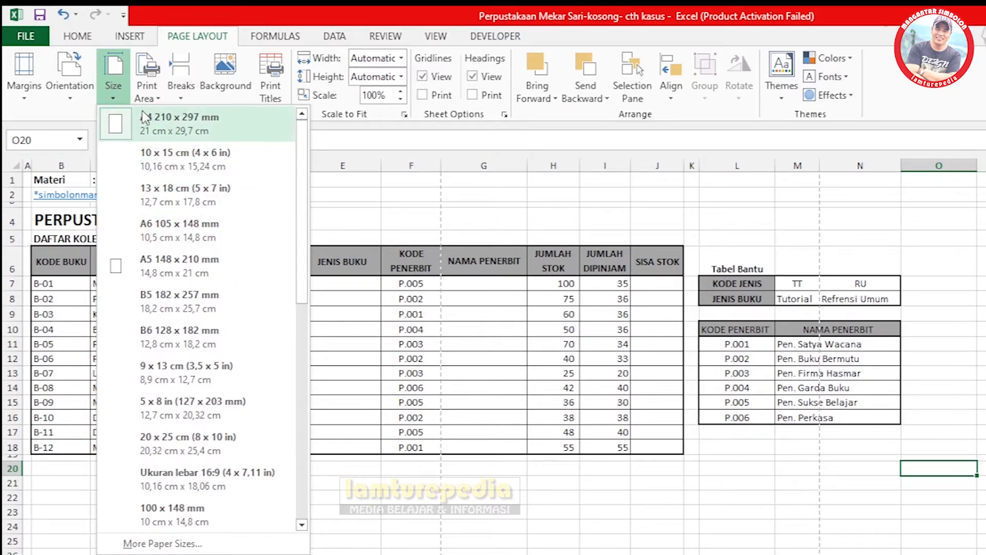
pyautogui.click(116, 99)
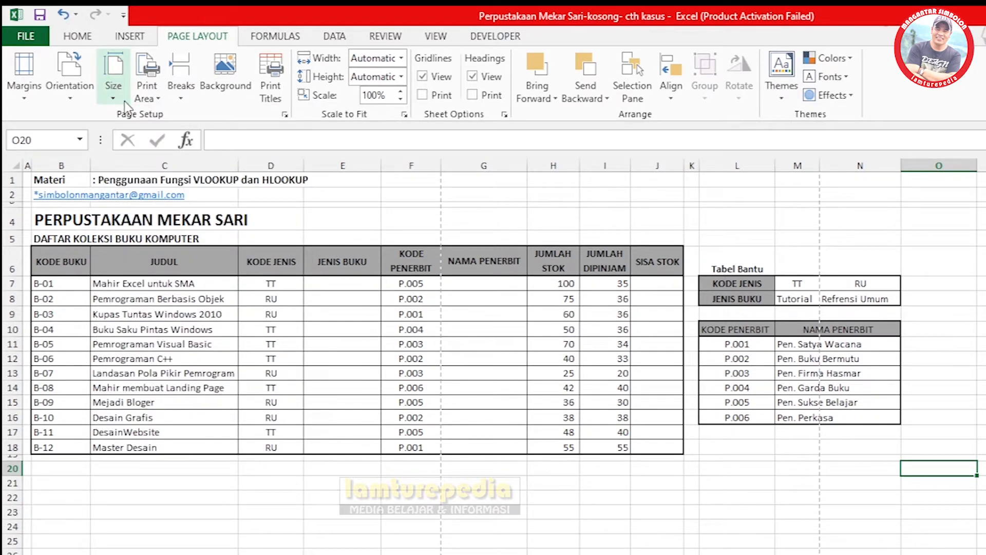
# Review the print area options and the page choices for fitting the printout's width and height
pyautogui.click(158, 101)
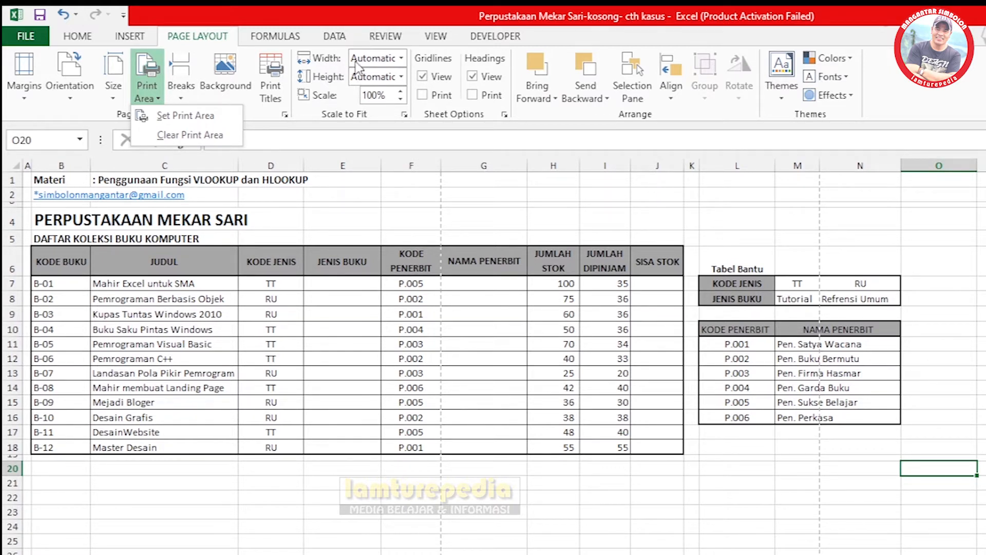
pyautogui.click(402, 59)
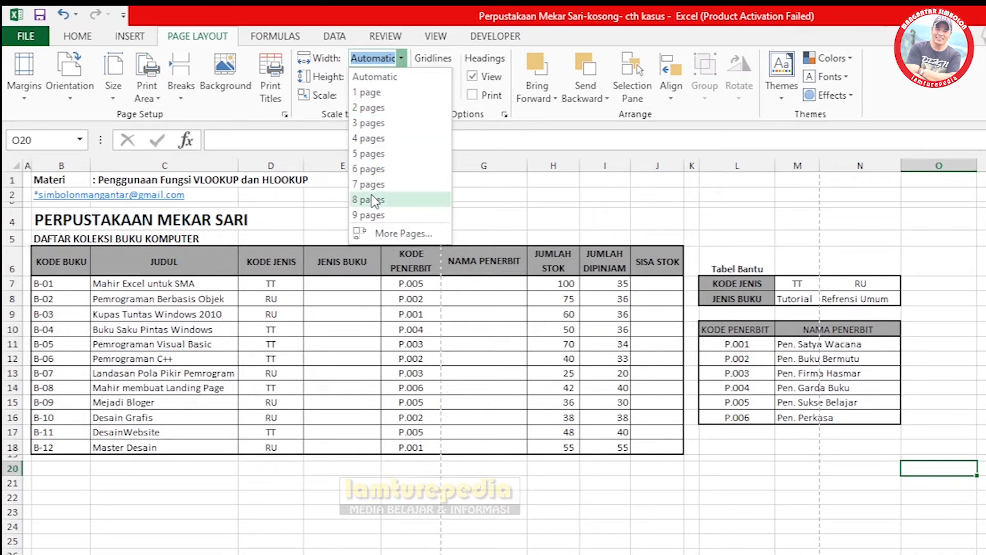
pyautogui.click(401, 62)
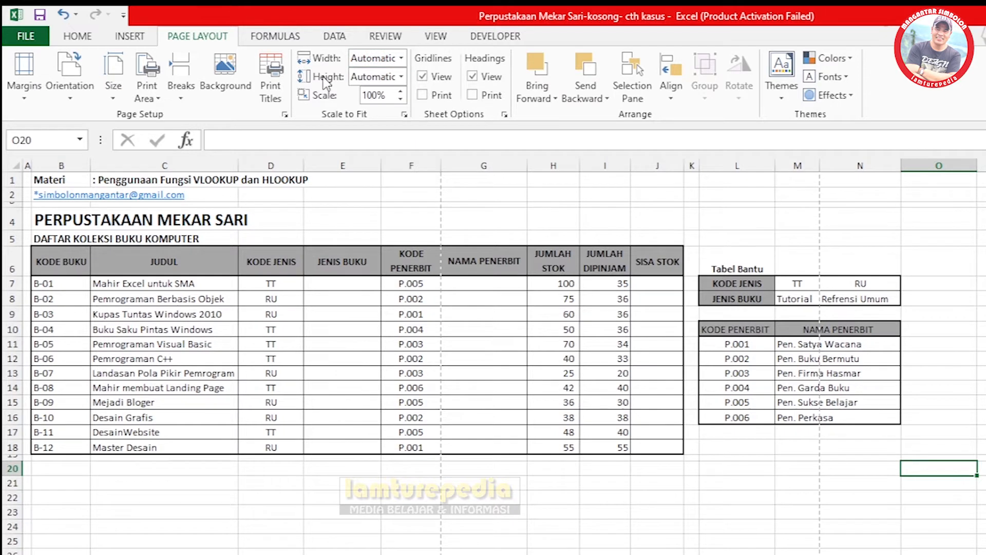
pyautogui.click(401, 76)
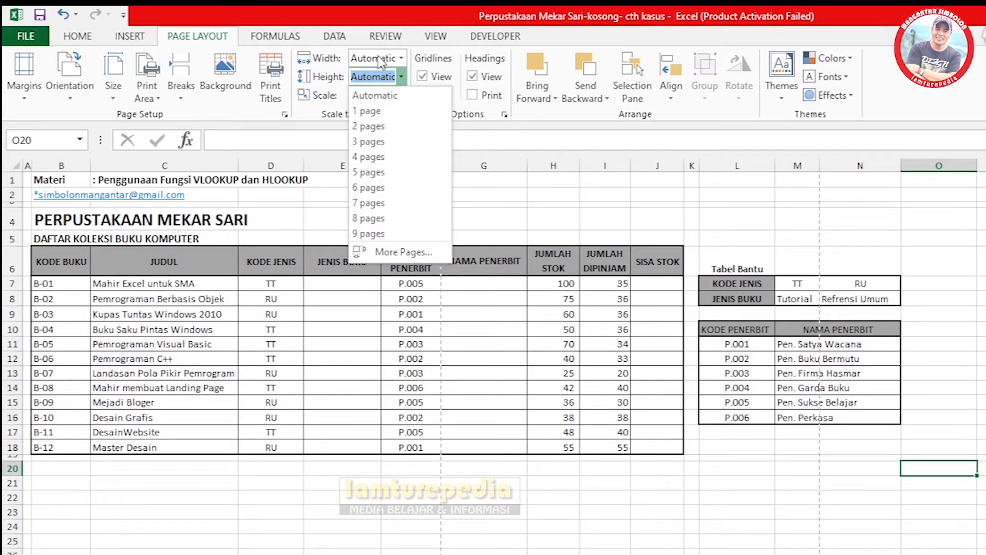
pyautogui.click(400, 76)
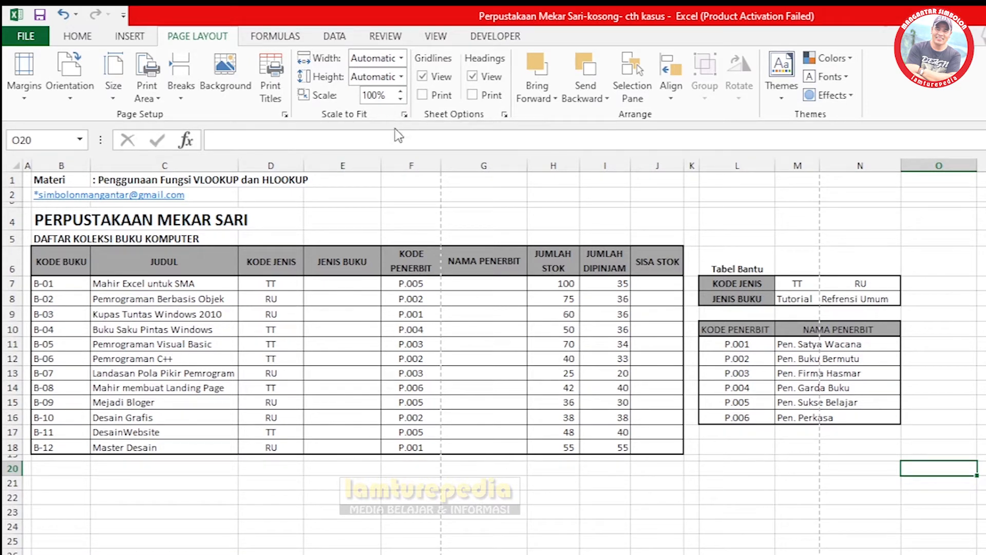
# Try stepping the print scale up and return it to 100%
pyautogui.click(400, 91)
pyautogui.click(401, 92)
pyautogui.click(400, 99)
pyautogui.click(400, 98)
# View the orientation, scaling and paper size settings in the Page Setup dialog and cancel it
pyautogui.click(403, 115)
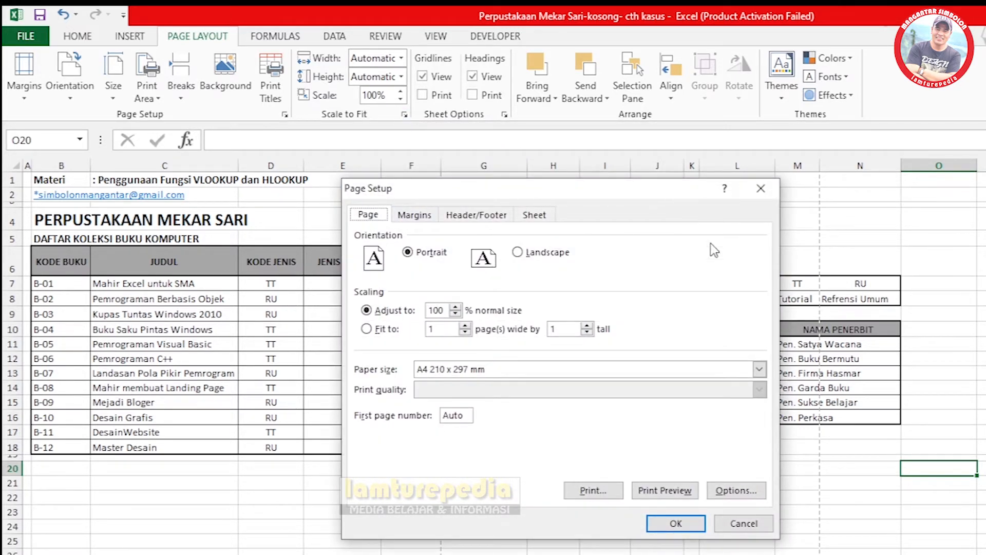
pyautogui.click(744, 523)
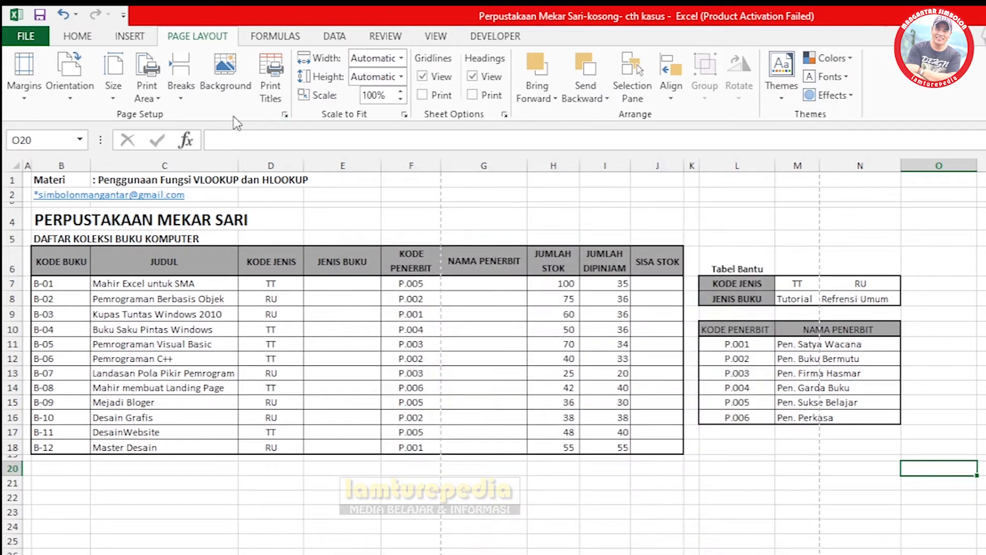
pyautogui.click(286, 115)
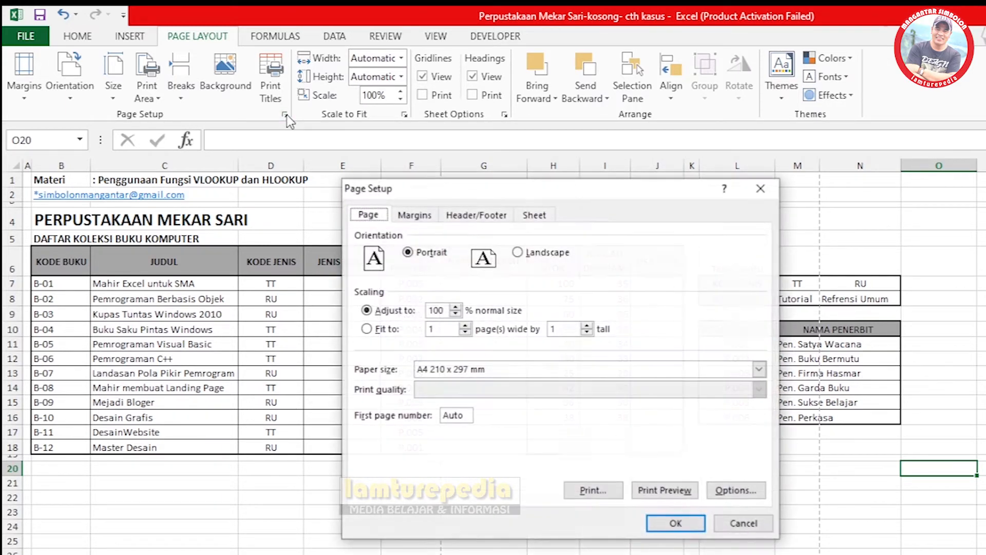
pyautogui.click(740, 524)
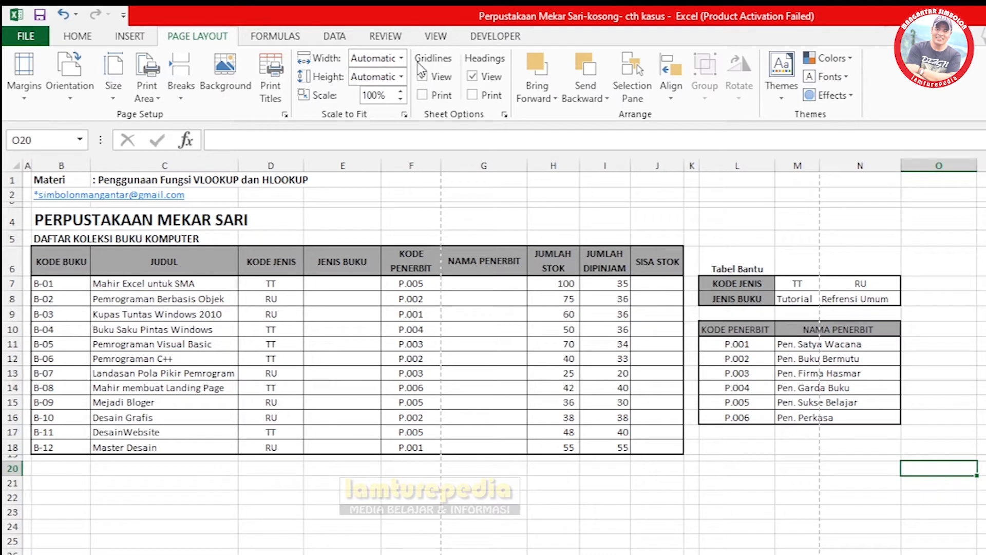
# Hide the worksheet gridlines to compare the sheet's appearance, and show them again
pyautogui.click(423, 77)
pyautogui.click(422, 77)
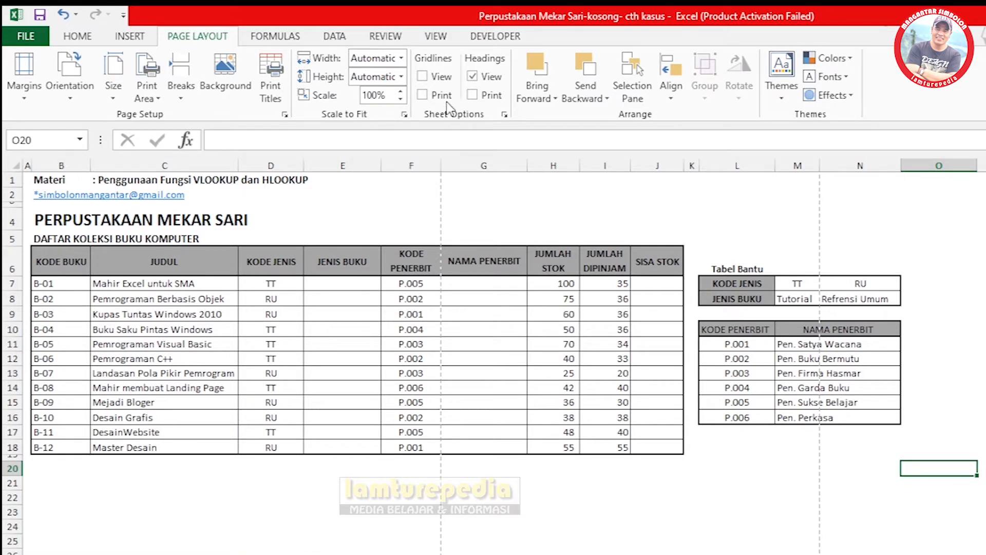
pyautogui.click(423, 77)
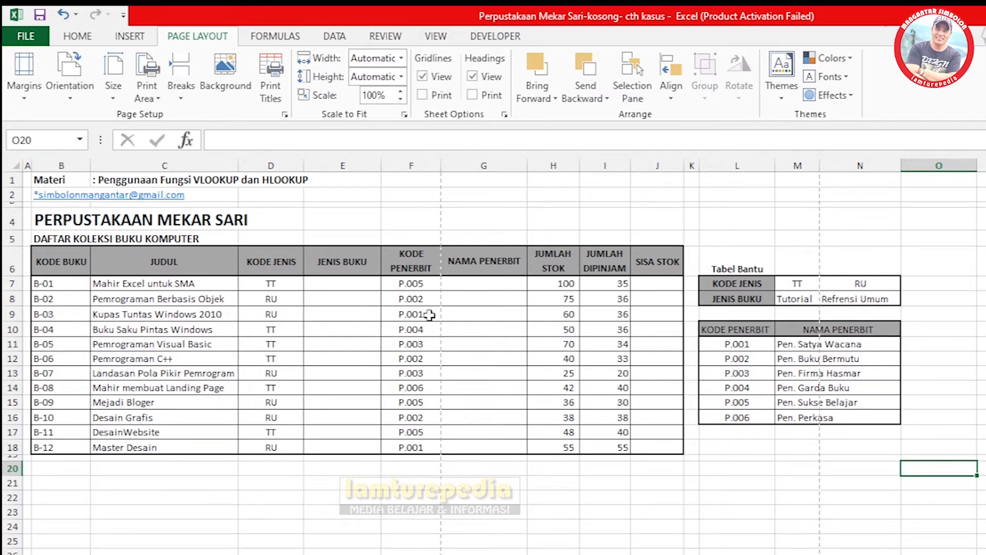
pyautogui.click(423, 77)
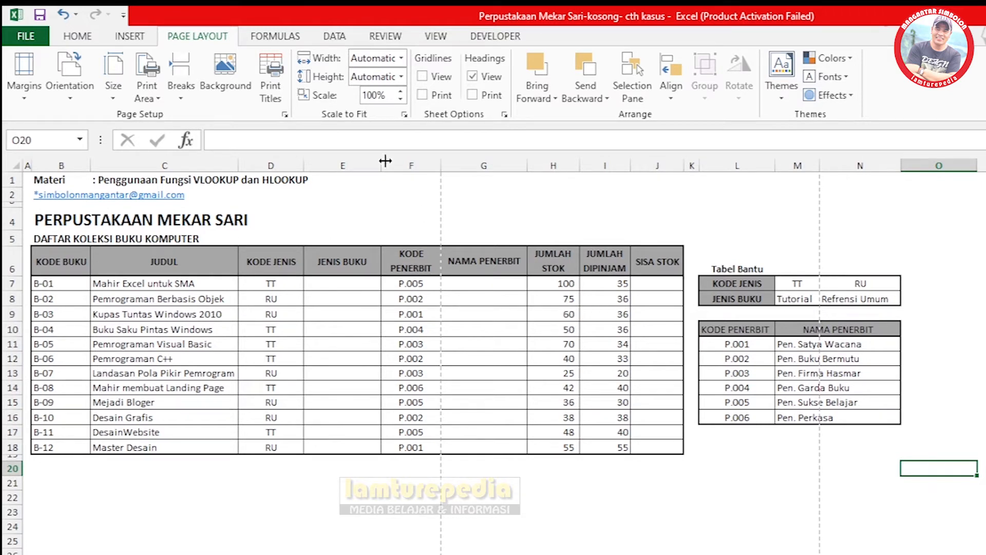
pyautogui.click(422, 76)
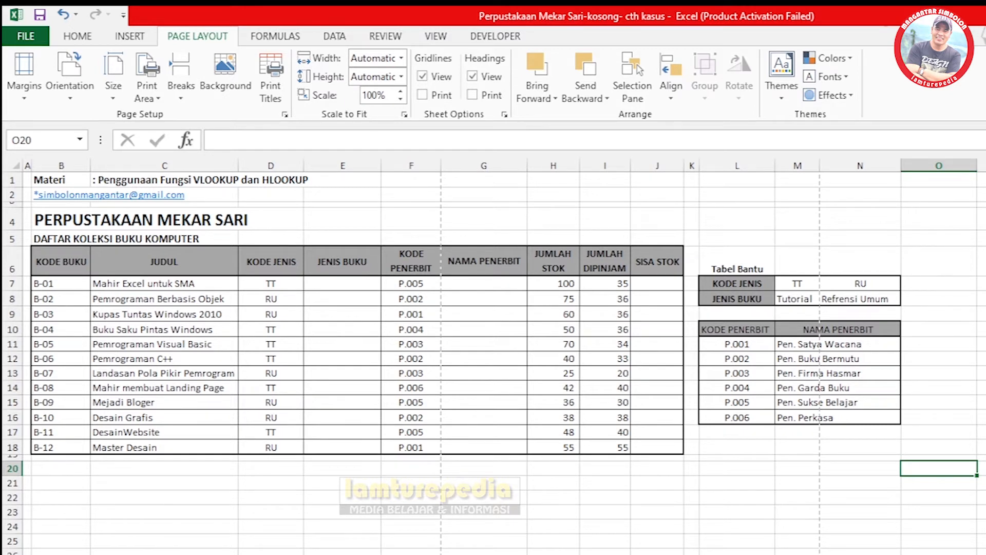
# Open the full page setup settings, try landscape orientation before returning to portrait, and step the scale up and back to 100%
pyautogui.click(422, 94)
pyautogui.click(285, 114)
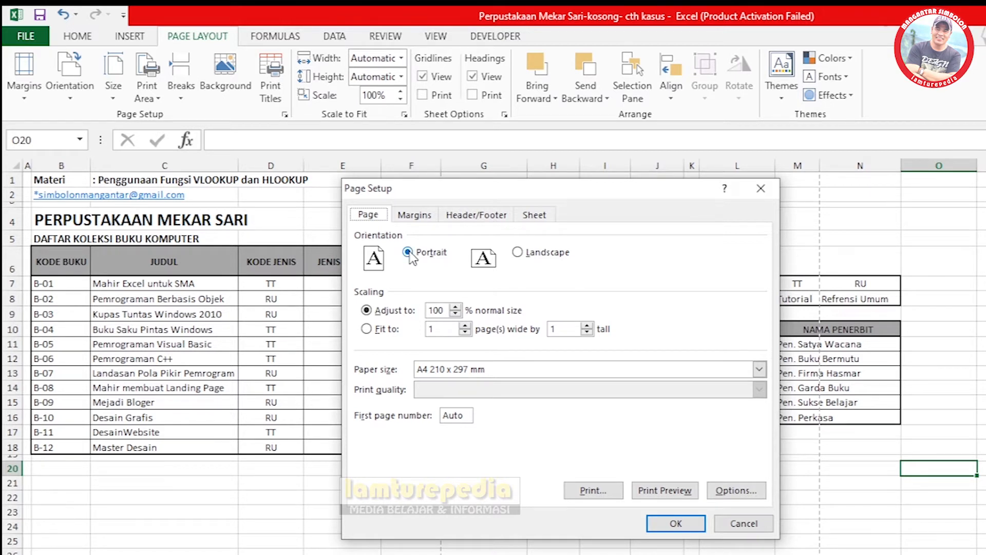
pyautogui.click(517, 252)
pyautogui.click(419, 256)
pyautogui.click(455, 307)
pyautogui.click(455, 313)
pyautogui.click(442, 310)
pyautogui.moveTo(447, 310); pyautogui.dragTo(433, 311)
# Set the page scaling to fit the printout on 1 page wide by 1 page tall
pyautogui.click(366, 330)
pyautogui.moveTo(514, 191); pyautogui.dragTo(426, 195)
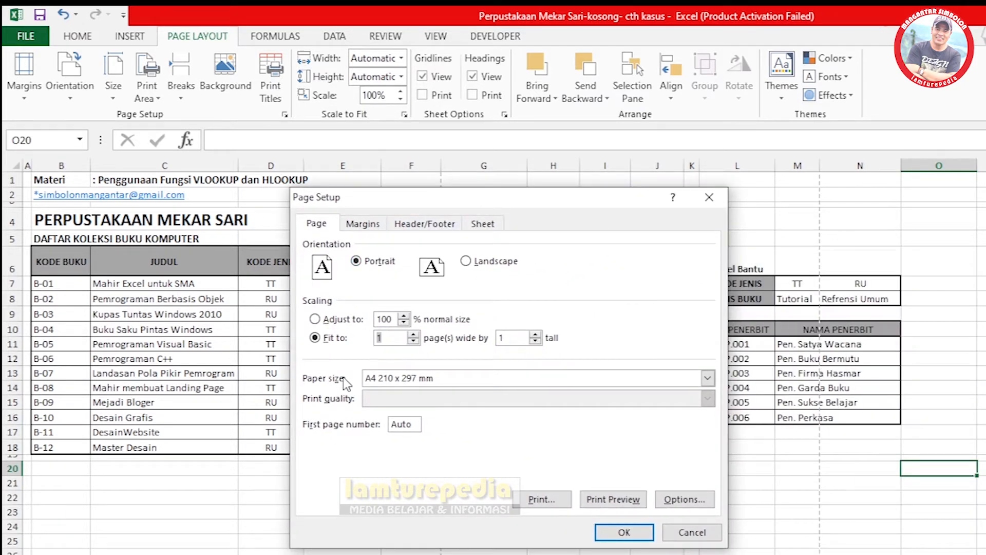
pyautogui.click(399, 337)
# Try Letter 8,5 x 11 in (216 x 279 mm) as the paper size and return it to A4 210 x 297 mm
pyautogui.click(422, 379)
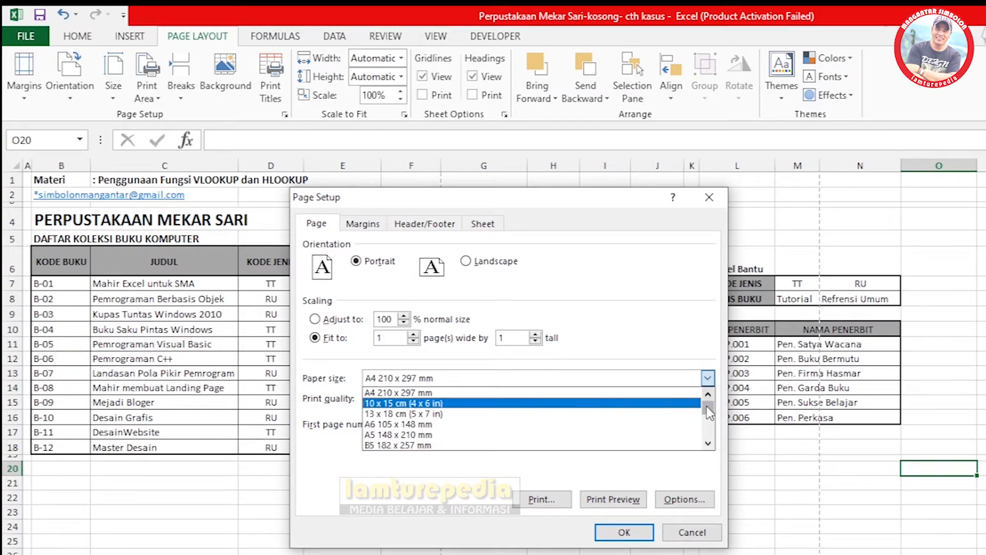
pyautogui.moveTo(707, 405); pyautogui.dragTo(709, 416)
pyautogui.scroll(-3, 452, 420)
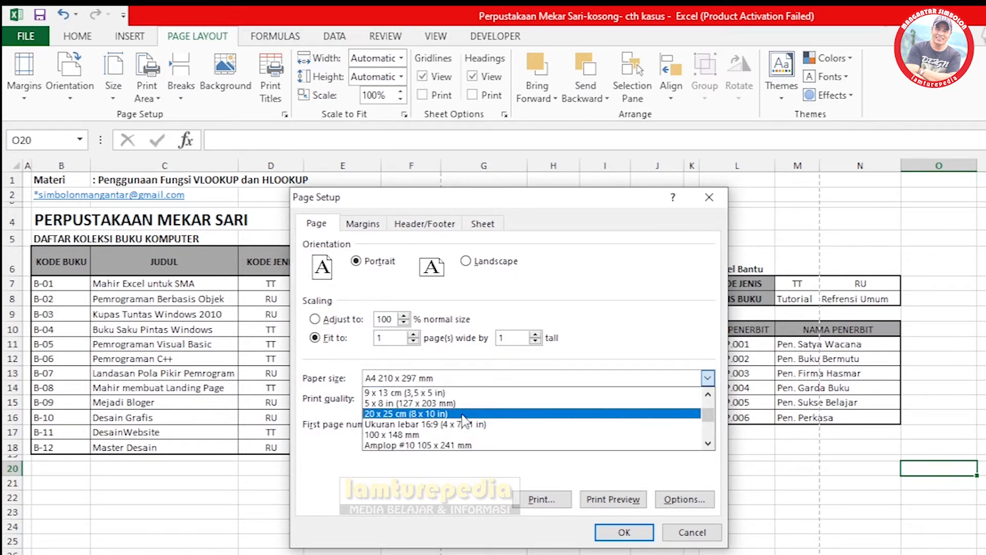
pyautogui.scroll(-1, 472, 420)
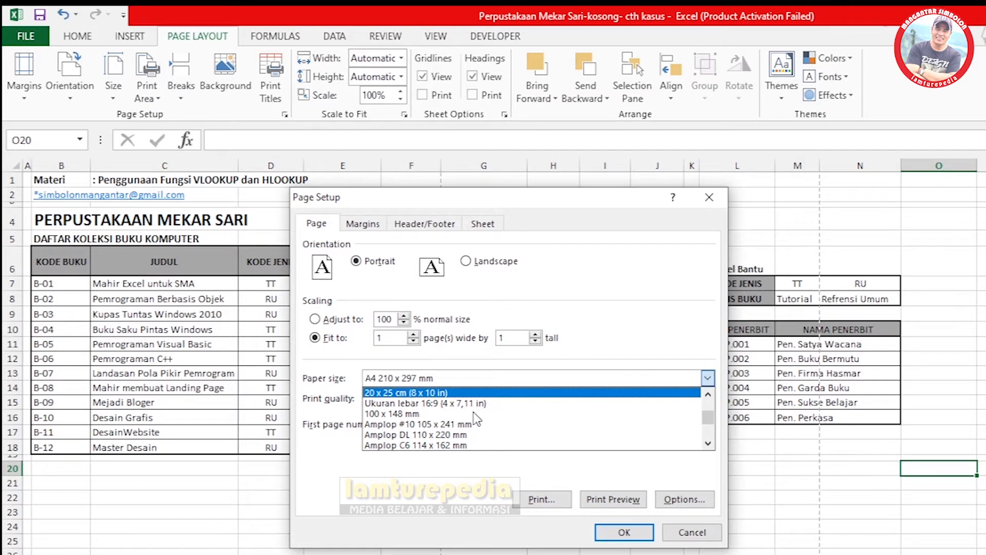
pyautogui.scroll(-5, 475, 419)
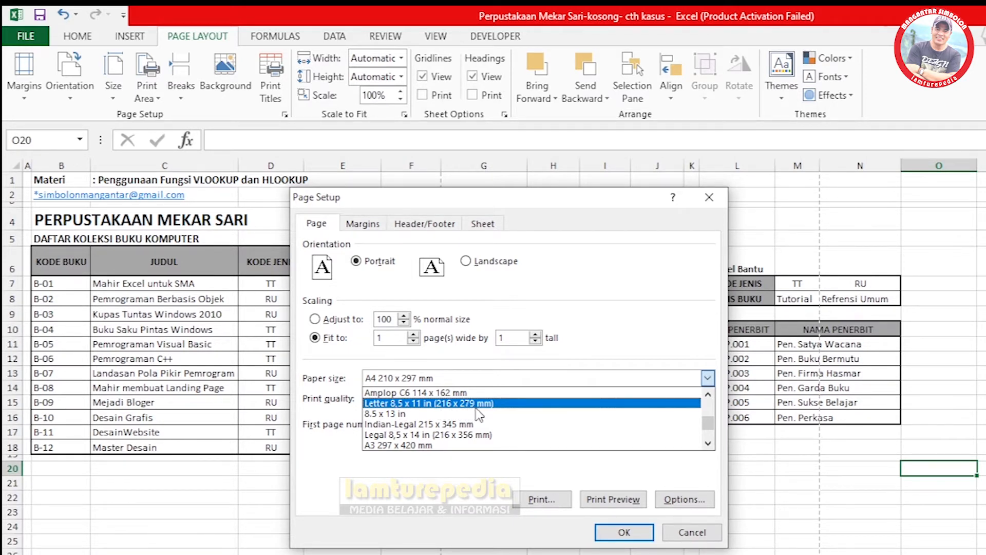
pyautogui.click(390, 403)
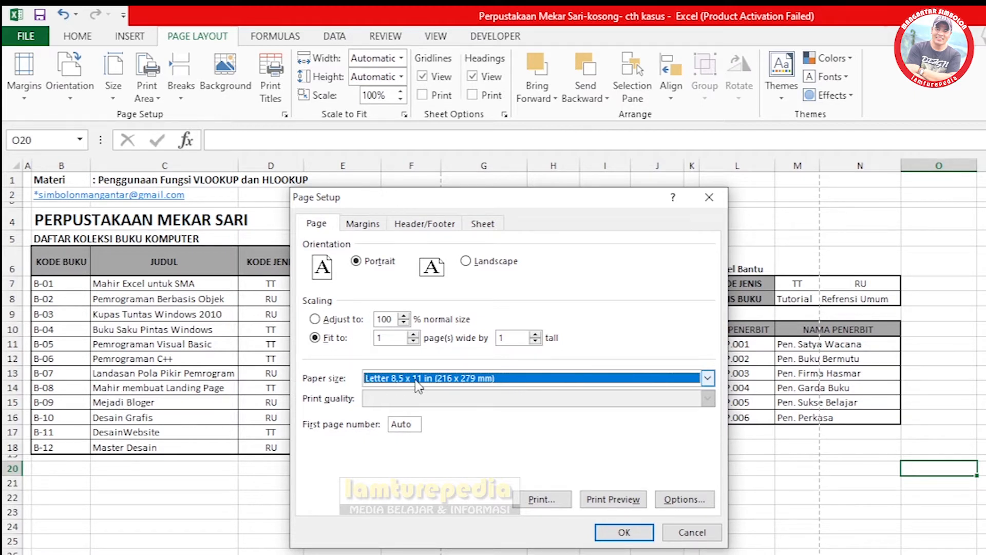
pyautogui.click(708, 379)
pyautogui.scroll(3, 717, 425)
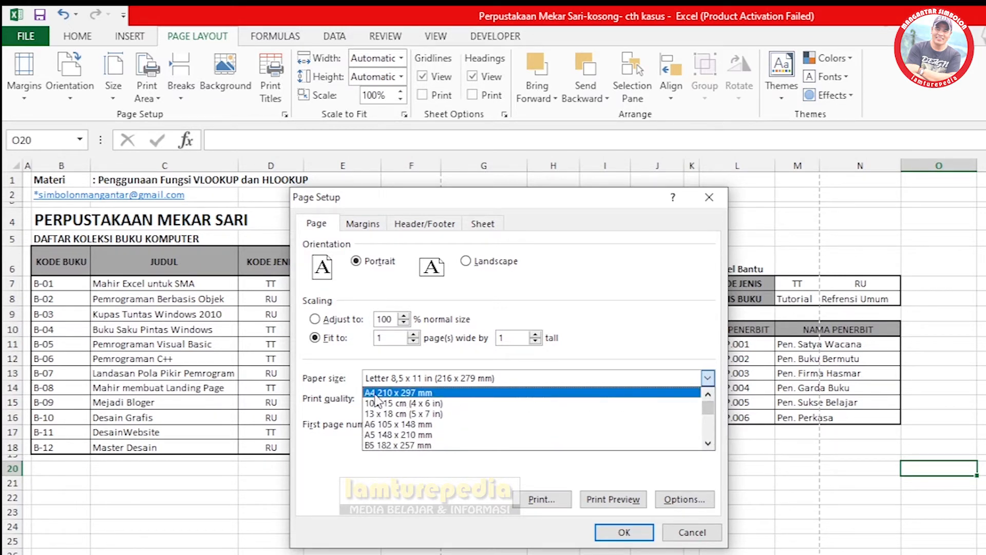
pyautogui.click(412, 393)
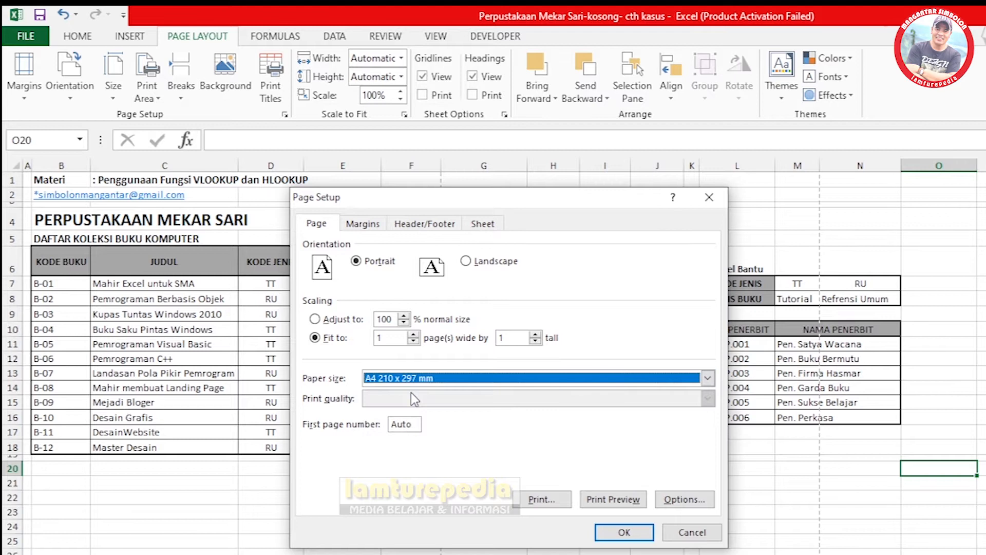
# Try Legal 8,5 x 14 in (216 x 356 mm) as the paper size and return it to A4 210 x 297 mm
pyautogui.click(498, 381)
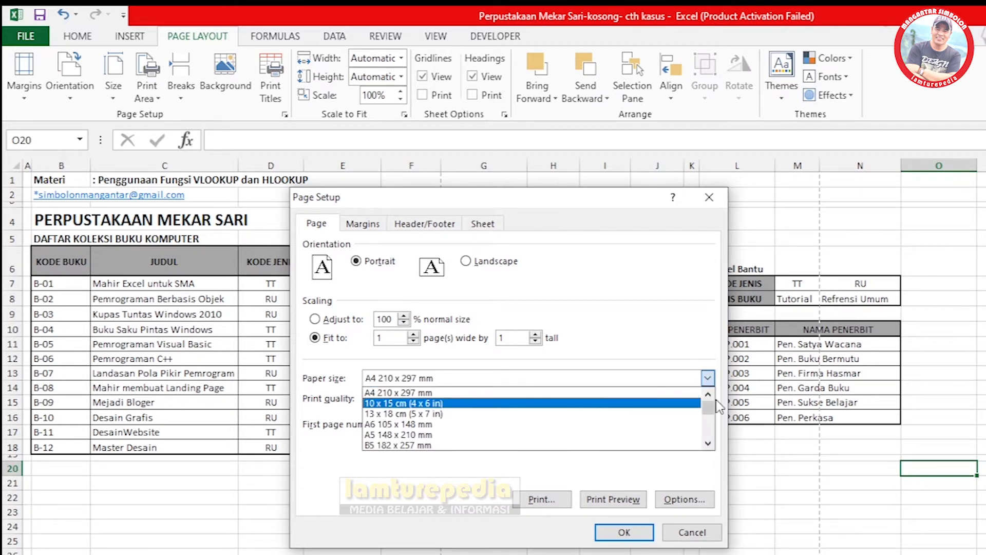
pyautogui.moveTo(711, 407); pyautogui.dragTo(712, 425)
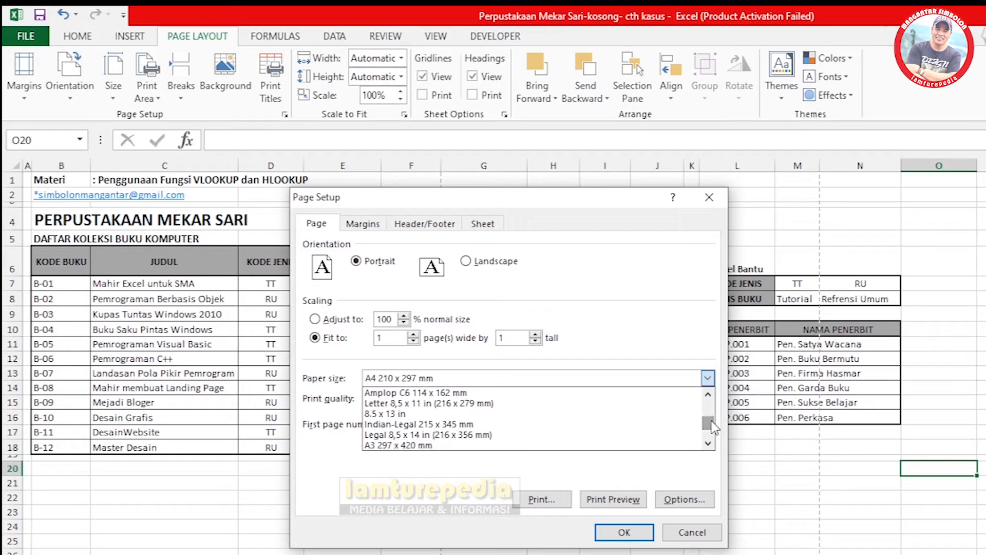
pyautogui.click(454, 435)
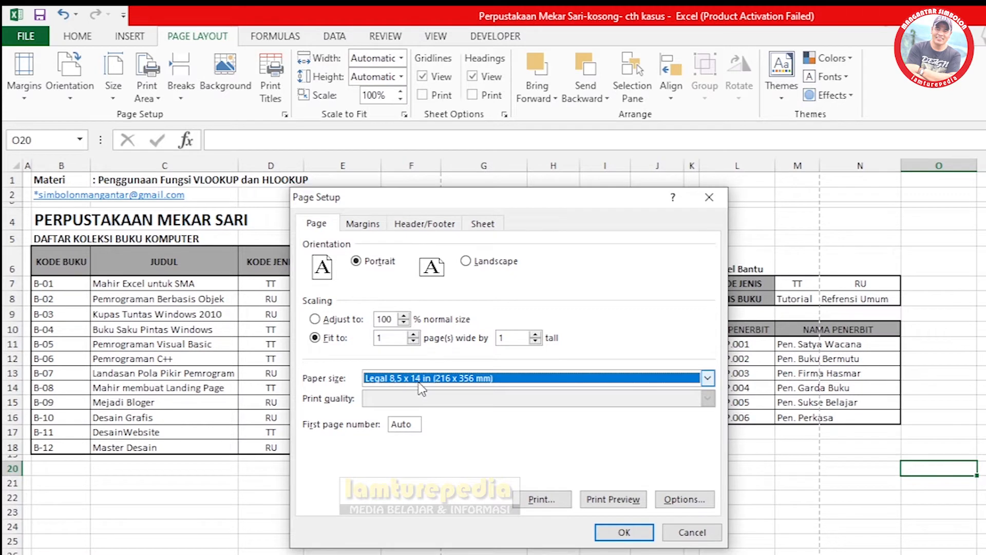
pyautogui.click(448, 381)
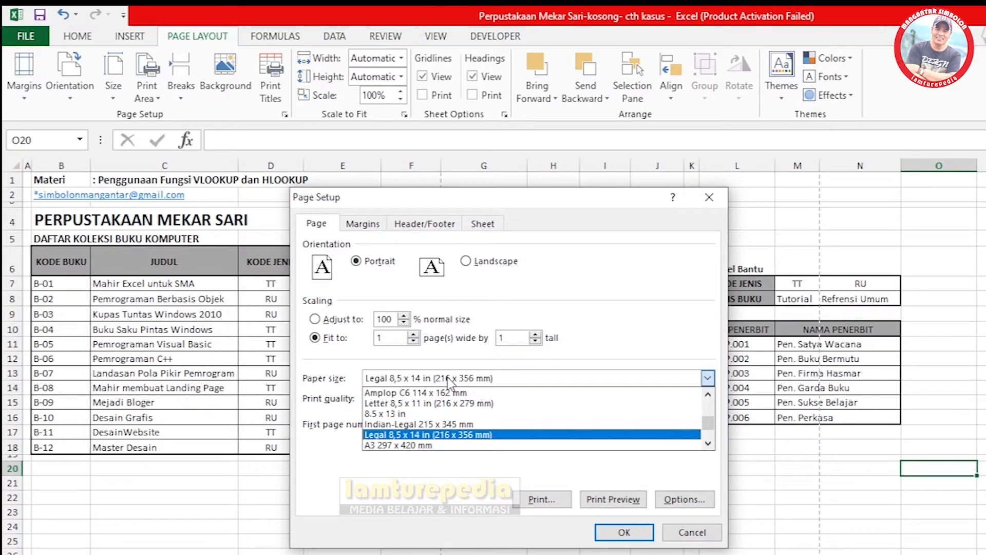
pyautogui.click(406, 383)
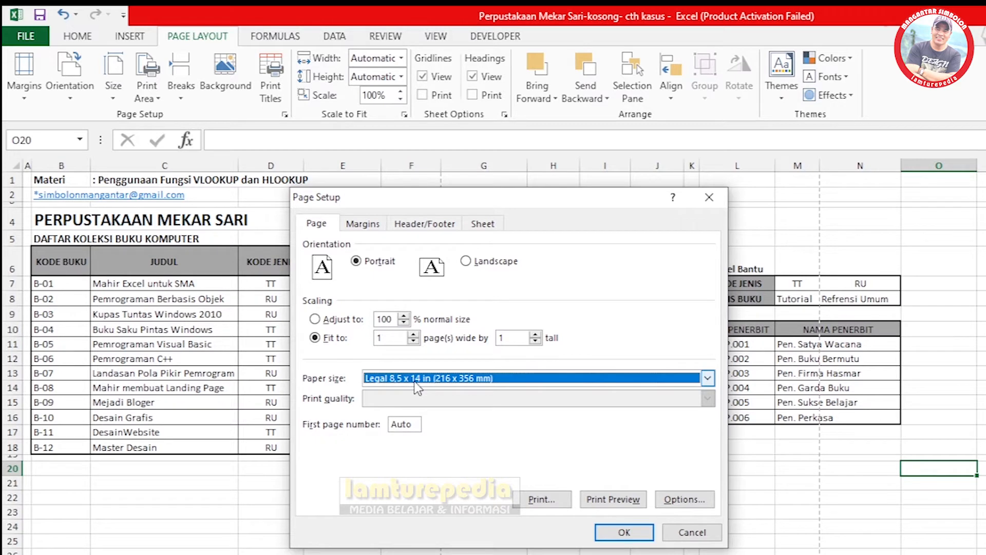
pyautogui.click(707, 378)
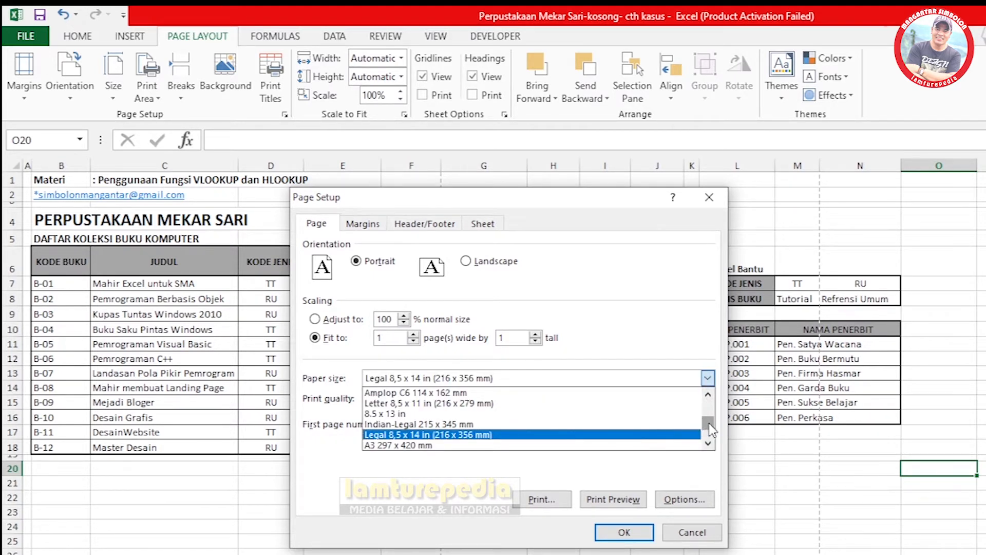
pyautogui.scroll(3, 711, 395)
pyautogui.click(379, 392)
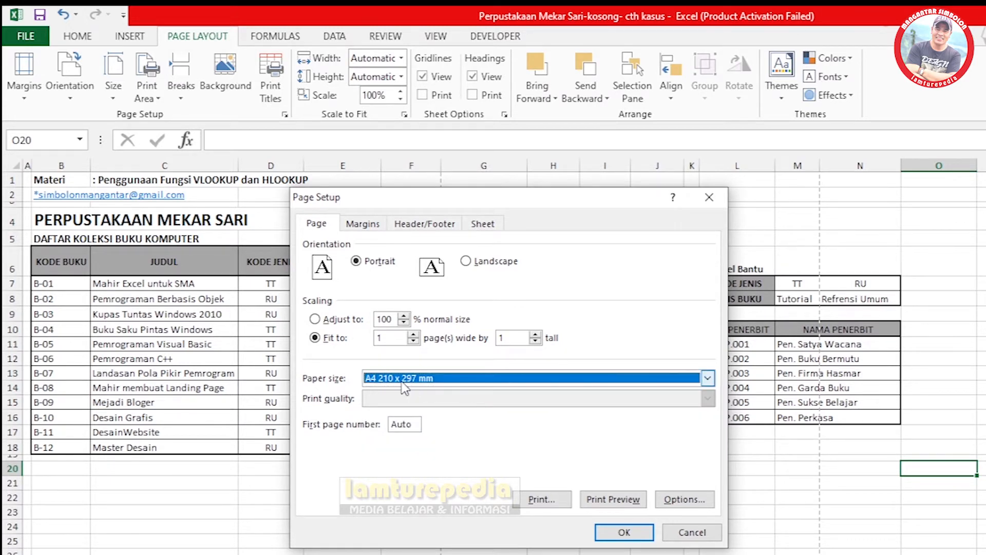
# Look through the available paper sizes, including the Letter, Legal and larger A and B formats, and keep A4 210 x 297 mm
pyautogui.click(583, 382)
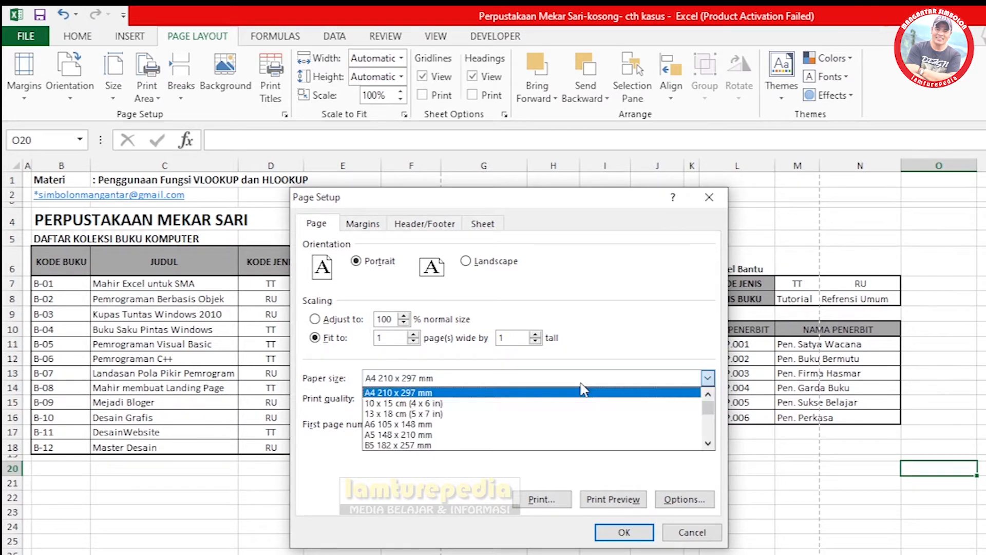
pyautogui.scroll(-4, 554, 403)
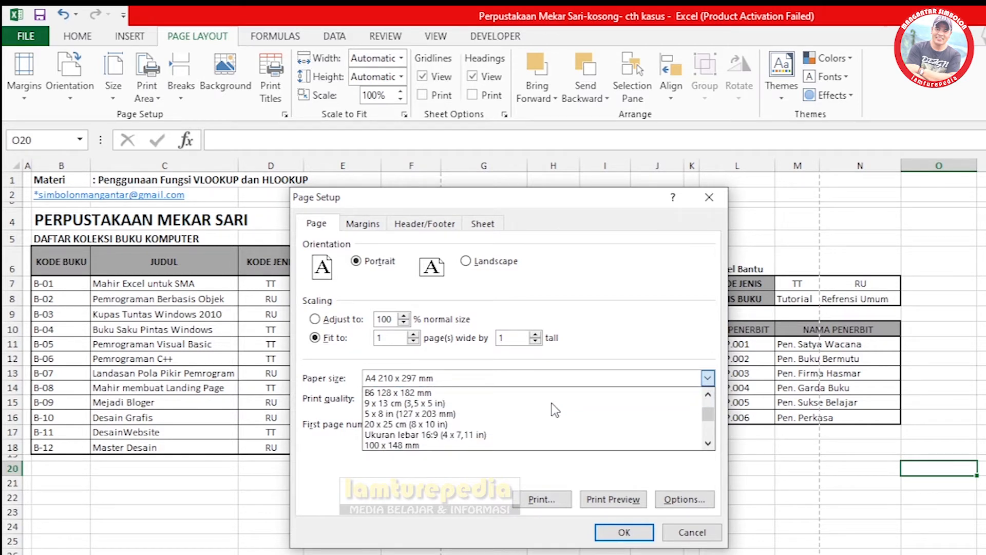
pyautogui.scroll(-2, 552, 403)
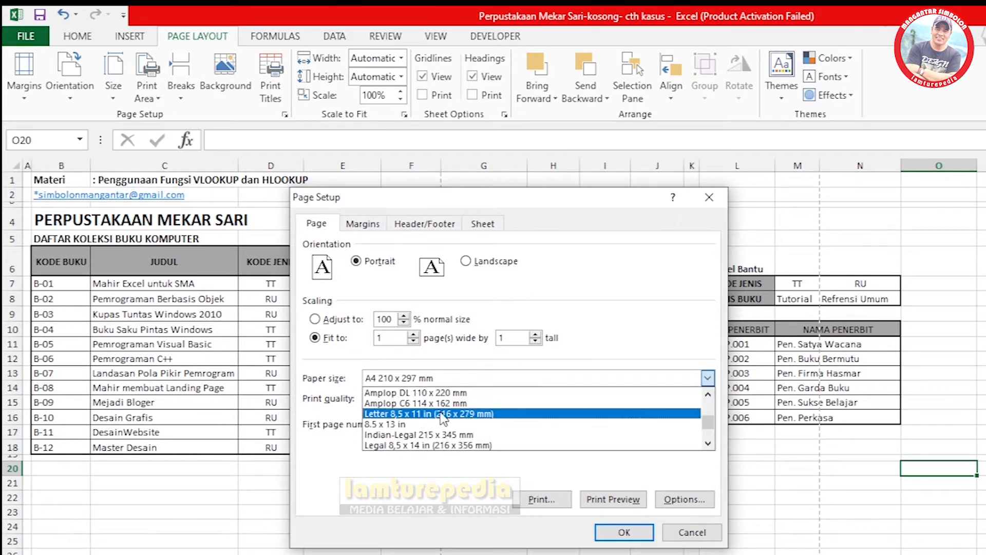
pyautogui.scroll(1, 429, 422)
pyautogui.scroll(-2, 434, 432)
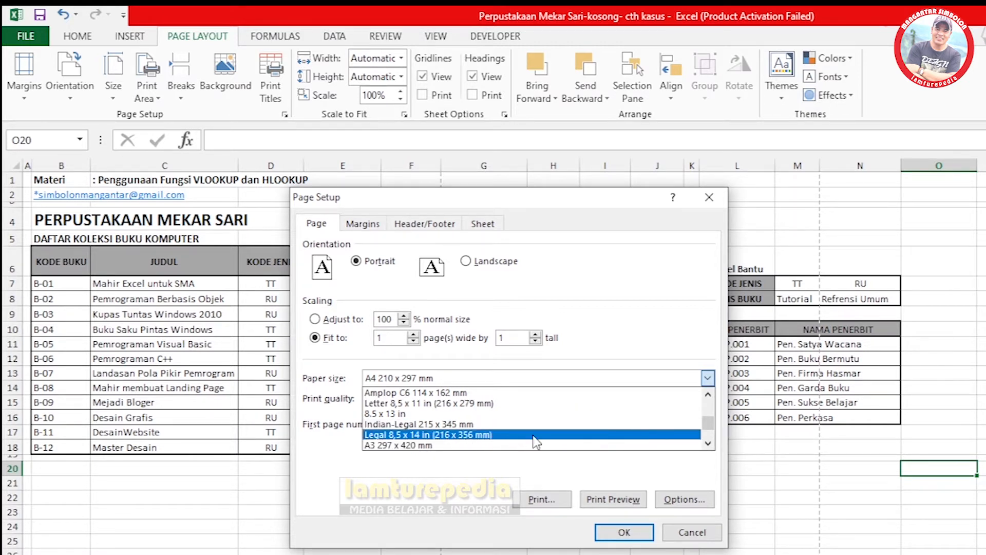
pyautogui.scroll(3, 709, 429)
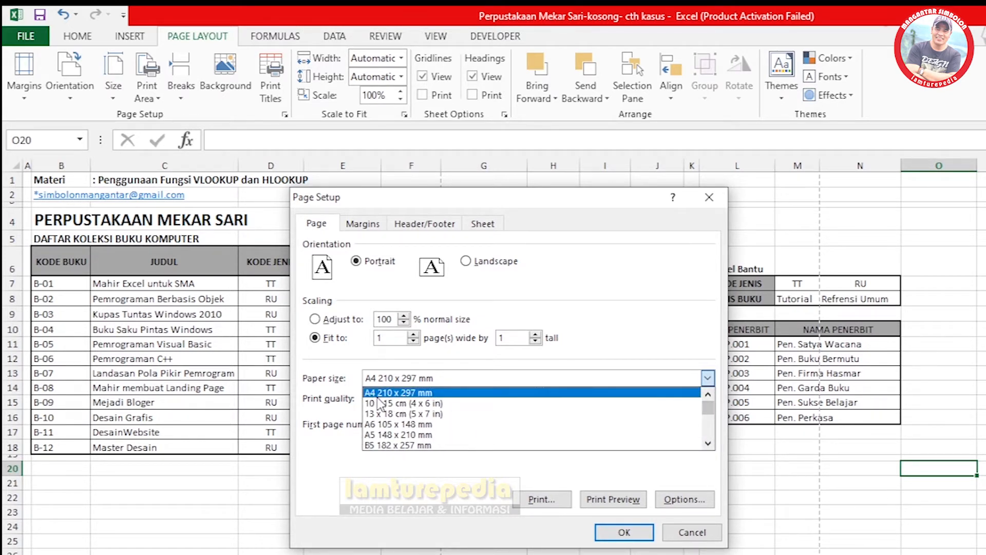
pyautogui.moveTo(708, 407)
pyautogui.mouseDown()
pyautogui.moveTo(709, 423)
pyautogui.moveTo(712, 399)
pyautogui.mouseUp()
pyautogui.moveTo(712, 410); pyautogui.dragTo(715, 430)
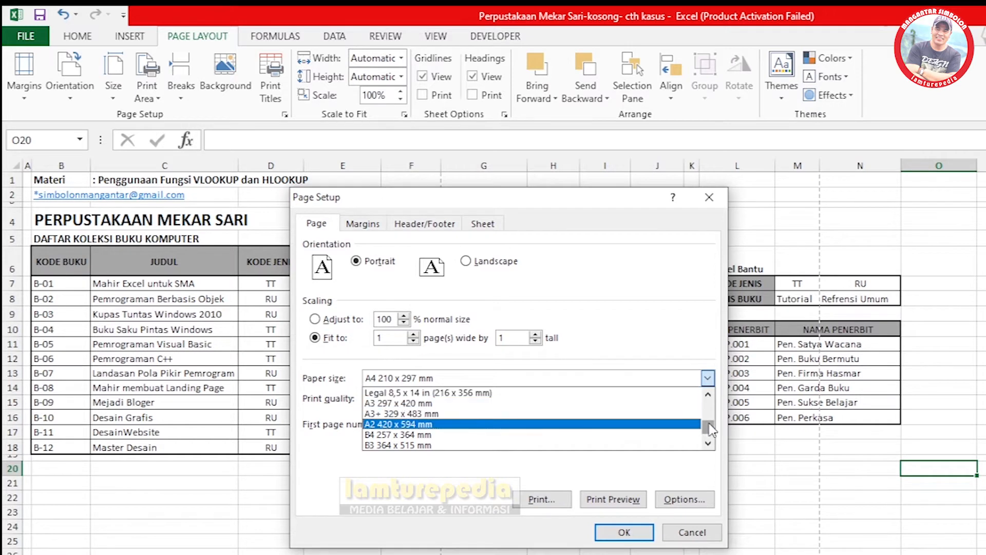
pyautogui.moveTo(710, 429); pyautogui.dragTo(710, 423)
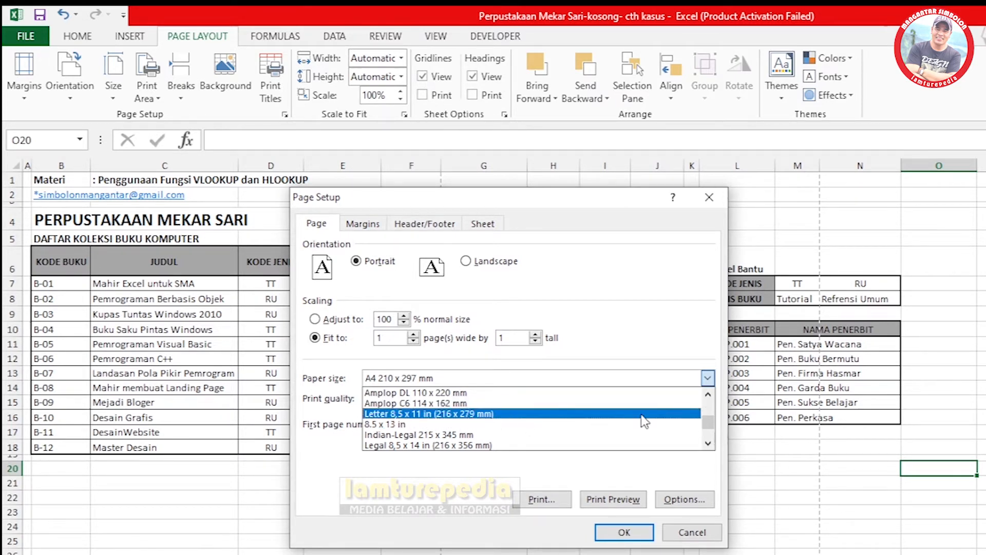
pyautogui.moveTo(707, 422); pyautogui.dragTo(709, 407)
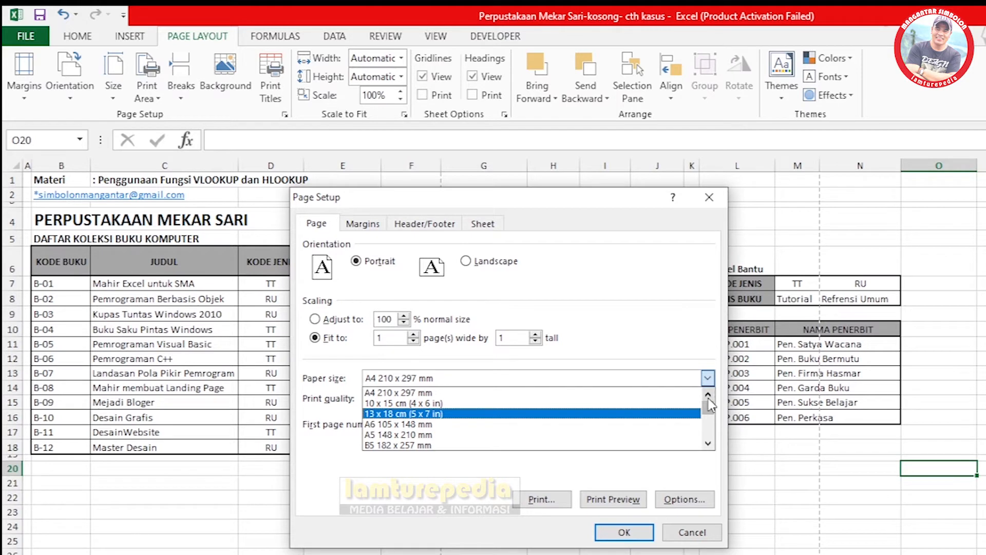
pyautogui.click(421, 393)
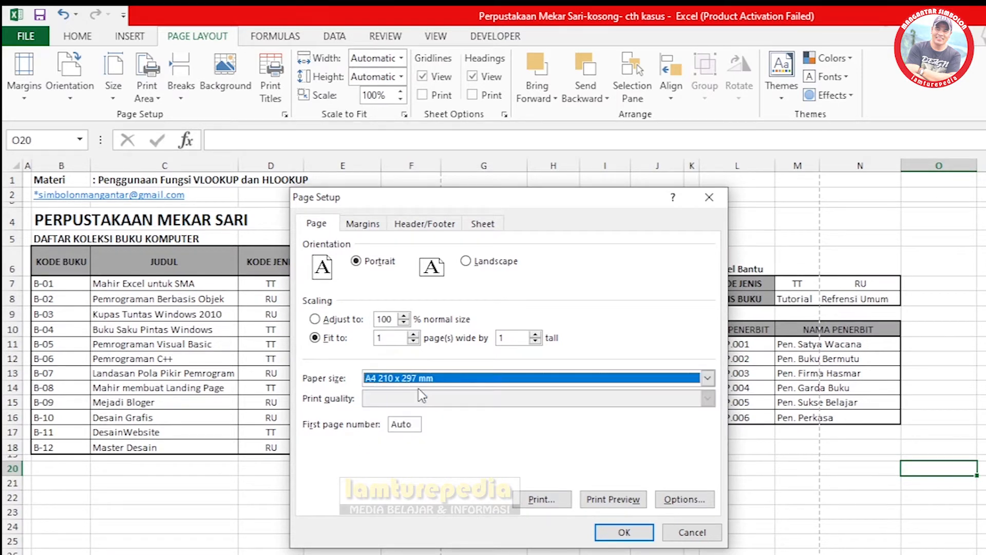
# Compare the Letter and Legal paper sizes by selecting each in turn, and set the paper size back to A4 210 x 297 mm
pyautogui.click(708, 380)
pyautogui.moveTo(713, 411); pyautogui.dragTo(714, 429)
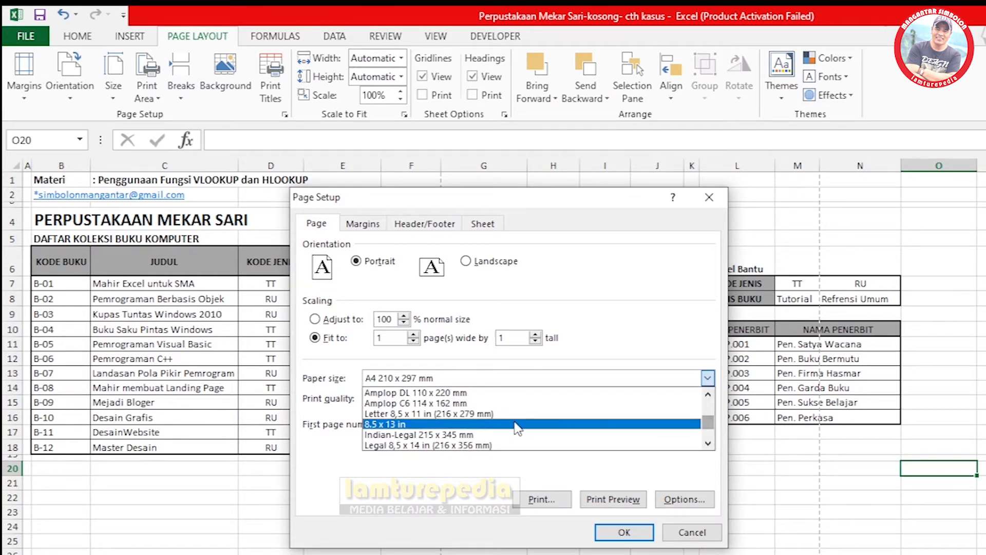
pyautogui.click(446, 413)
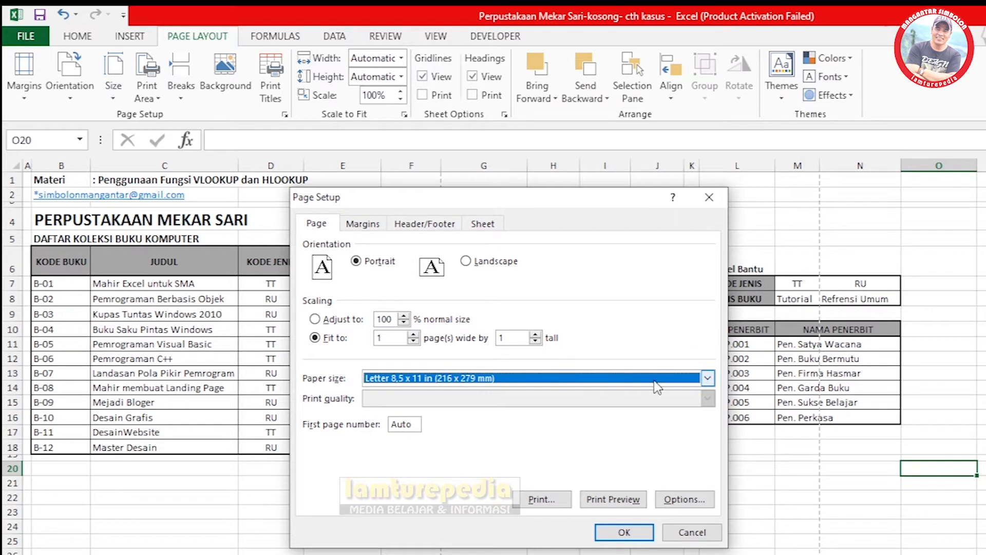
pyautogui.click(707, 378)
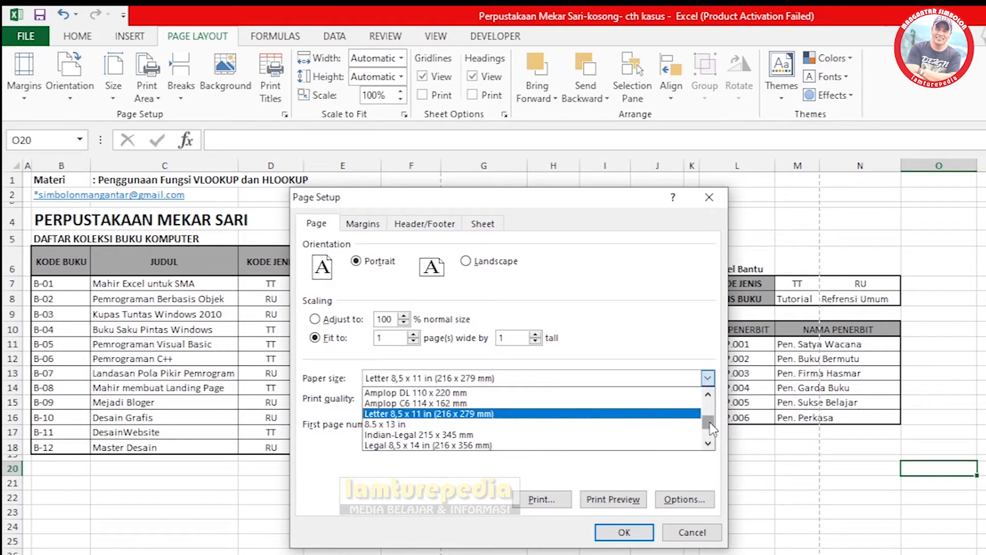
pyautogui.click(492, 445)
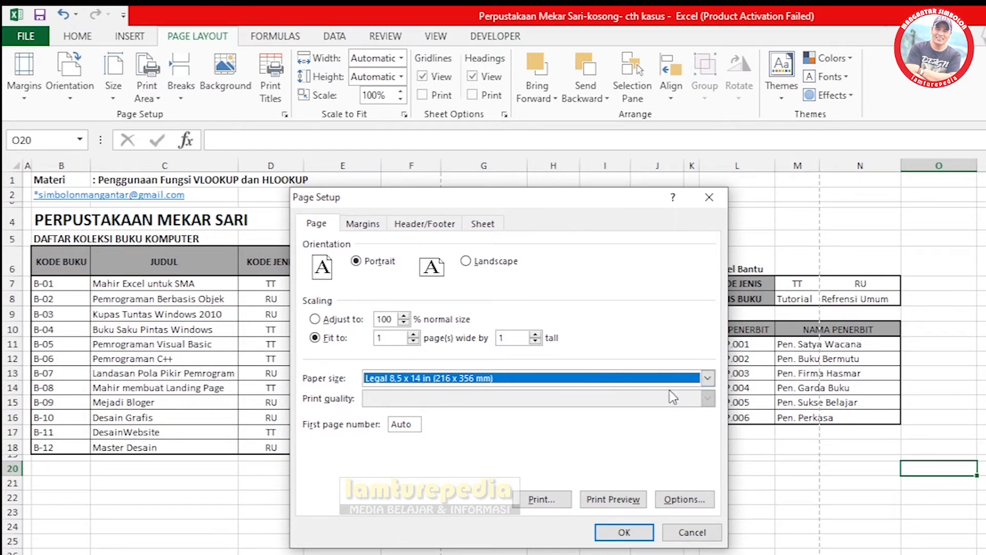
pyautogui.click(707, 379)
pyautogui.scroll(3, 711, 398)
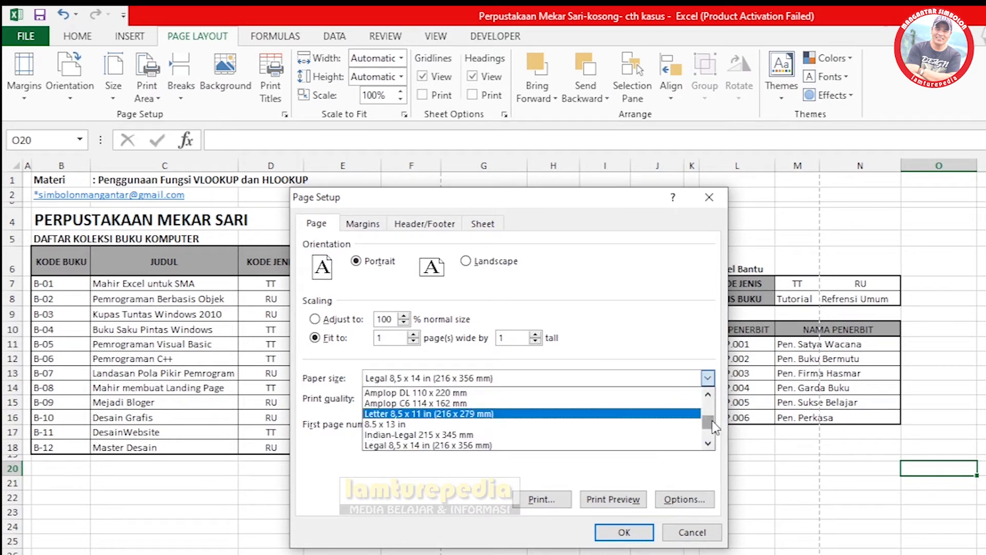
pyautogui.click(421, 393)
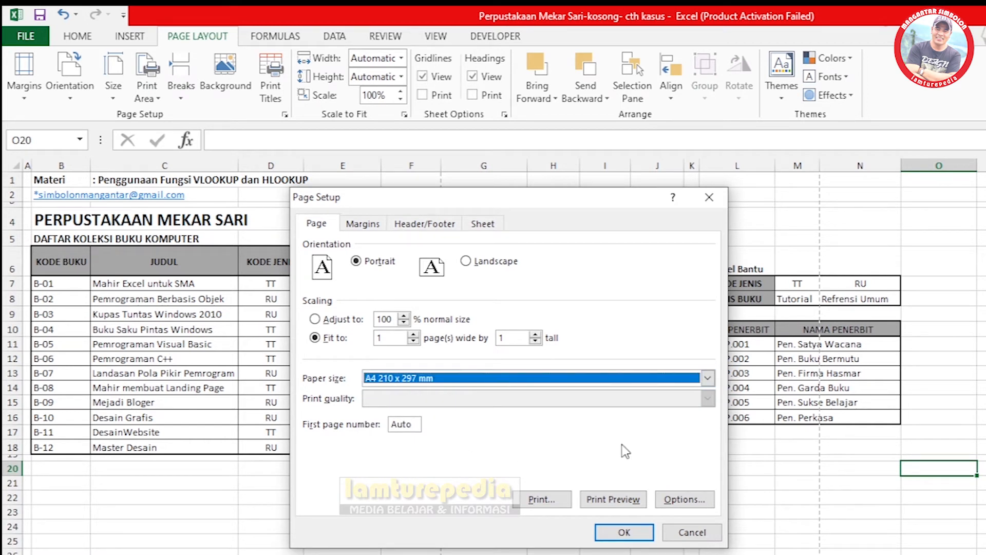
# Review the page margins and apply the page setup with portrait A4 paper and the one-page fit
pyautogui.click(361, 224)
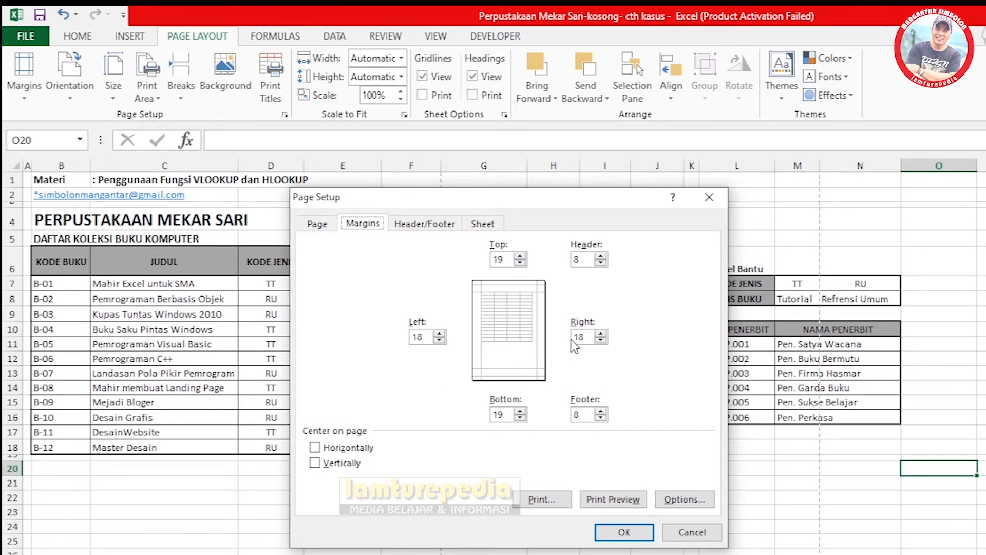
pyautogui.click(625, 533)
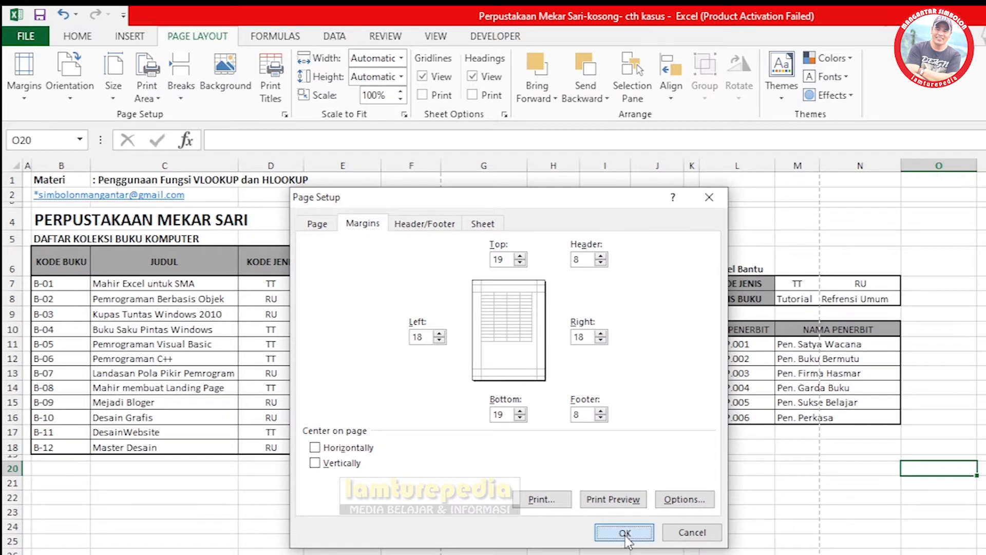
pyautogui.click(325, 224)
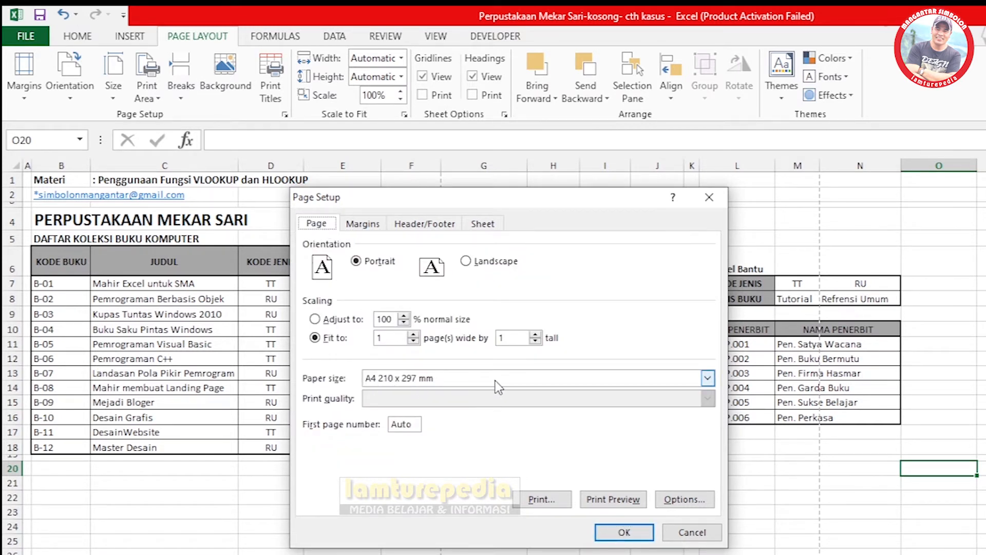
pyautogui.click(624, 532)
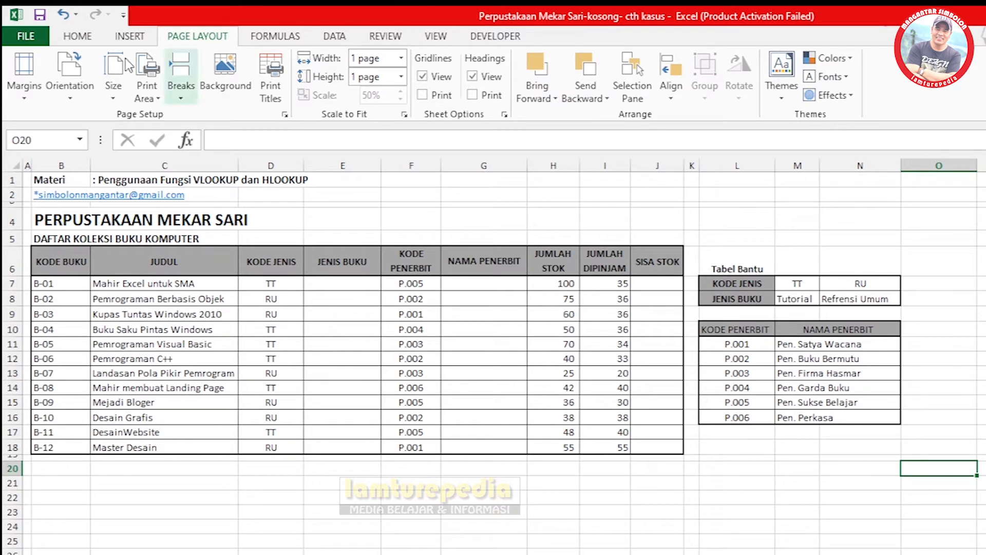
# Review the orientation, scaling, paper size and margins in the page setup and confirm them without changes
pyautogui.click(285, 116)
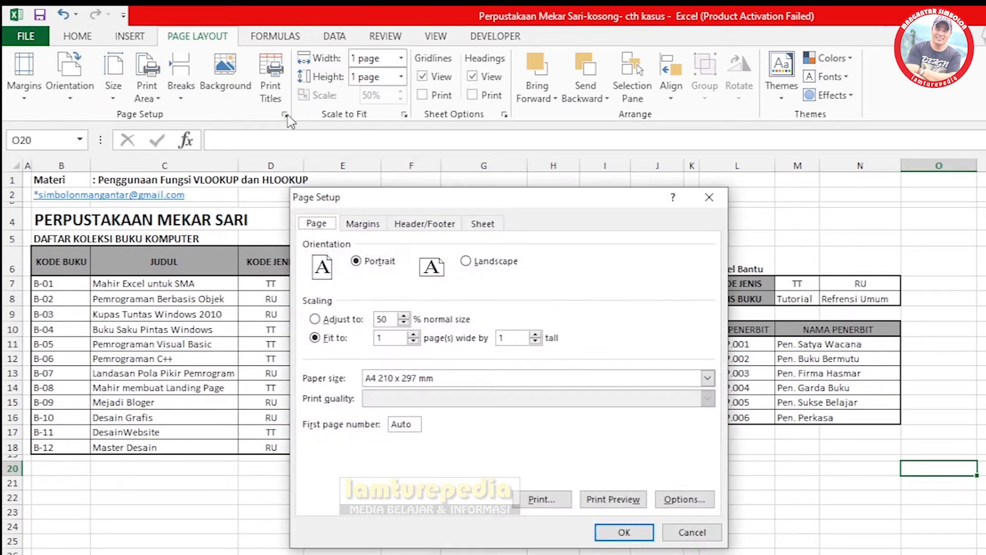
pyautogui.click(368, 223)
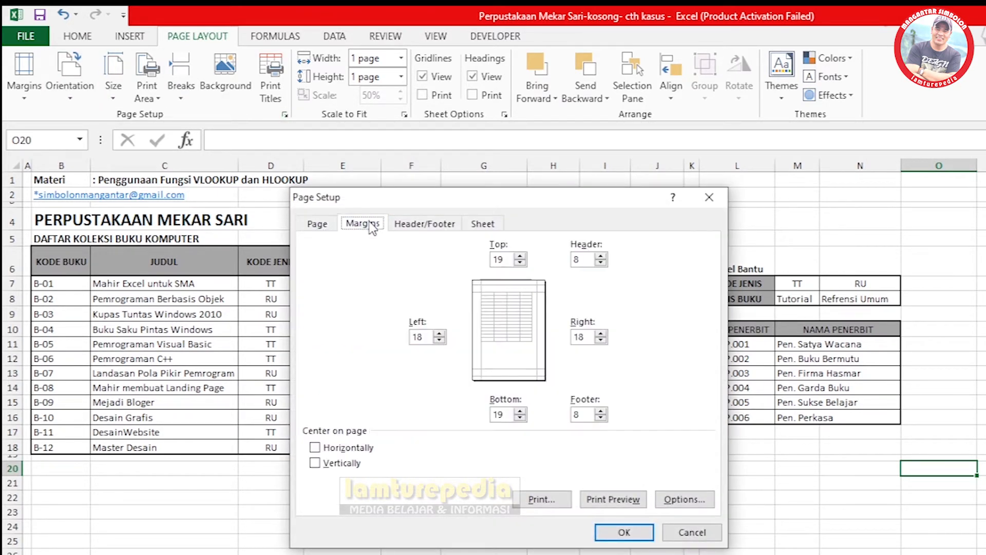
pyautogui.click(319, 225)
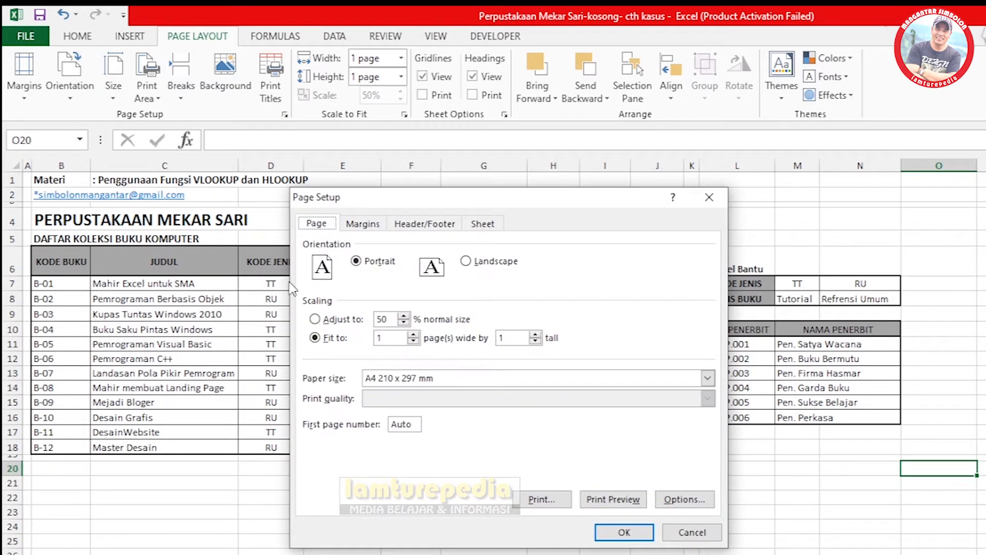
pyautogui.click(622, 532)
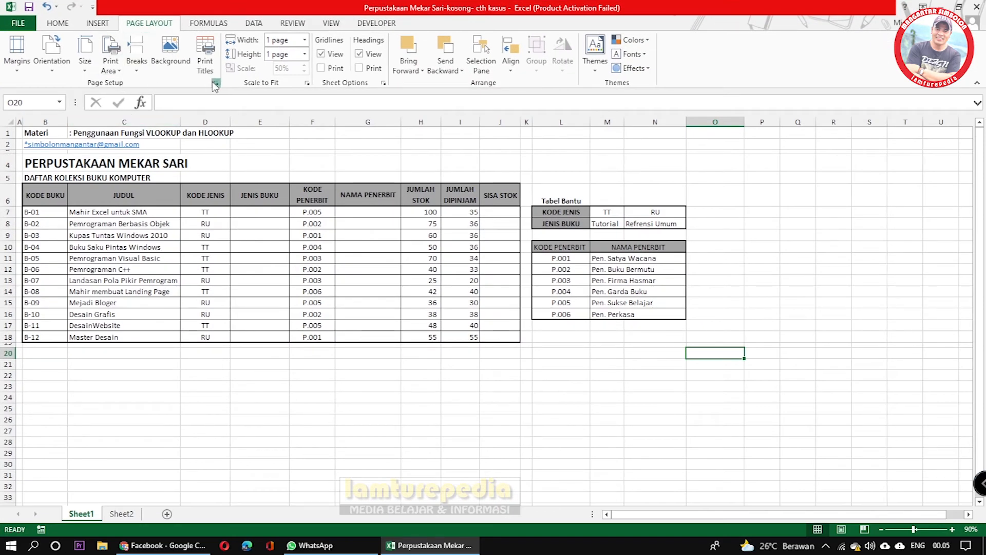
pyautogui.click(237, 93)
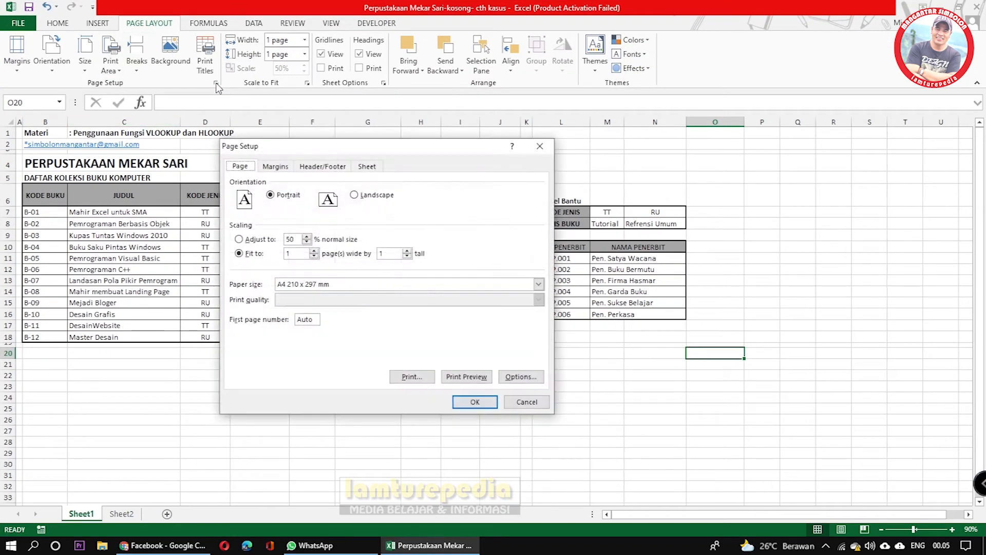
pyautogui.click(475, 401)
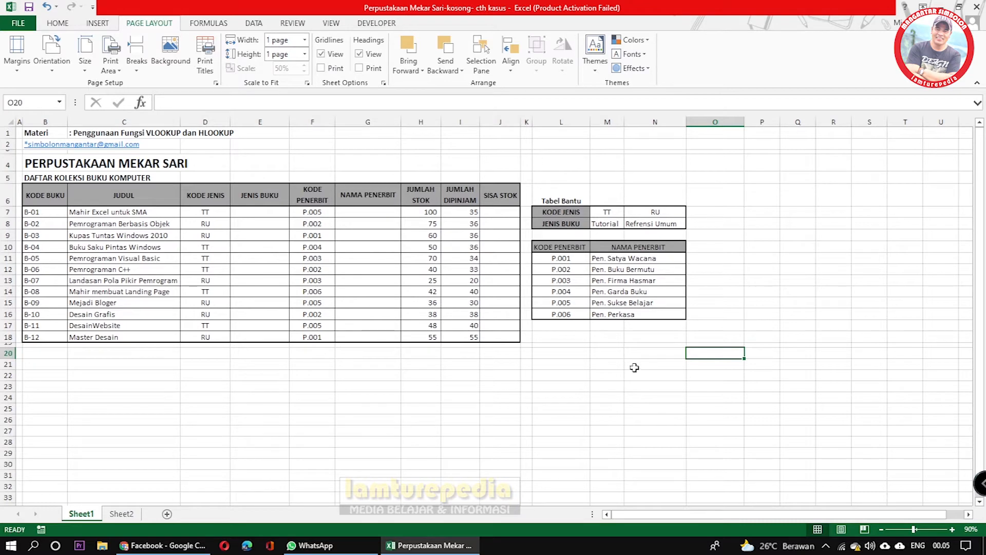
# Switch Sheet1 to Page Layout view and look over the page with the book table and helper tables
pyautogui.click(842, 530)
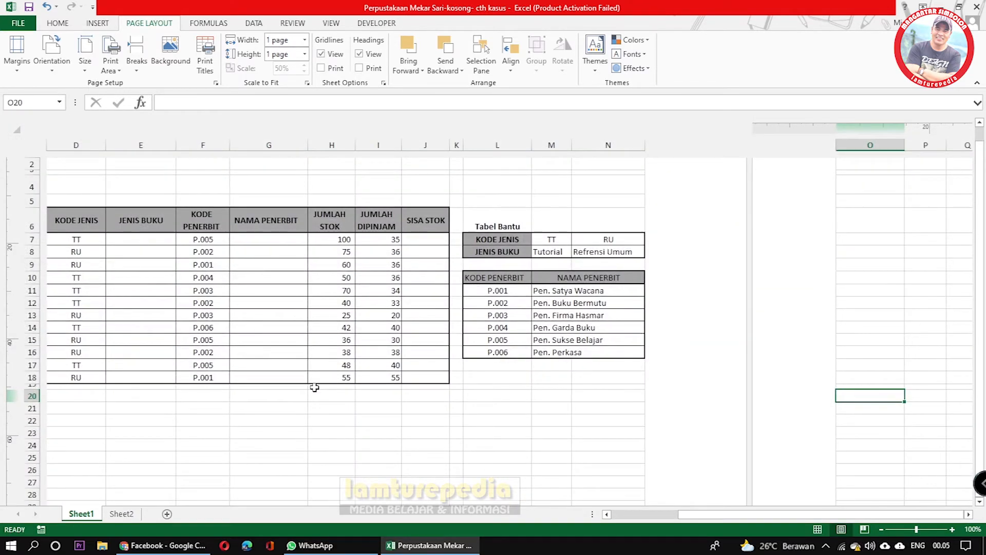
pyautogui.moveTo(699, 516); pyautogui.dragTo(670, 515)
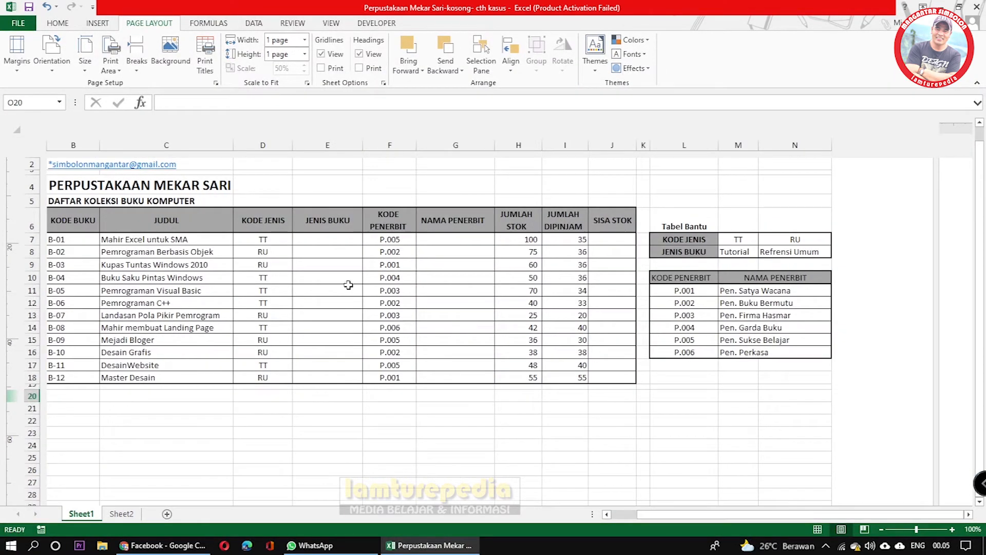
pyautogui.scroll(-2, 186, 266)
pyautogui.scroll(4, 180, 269)
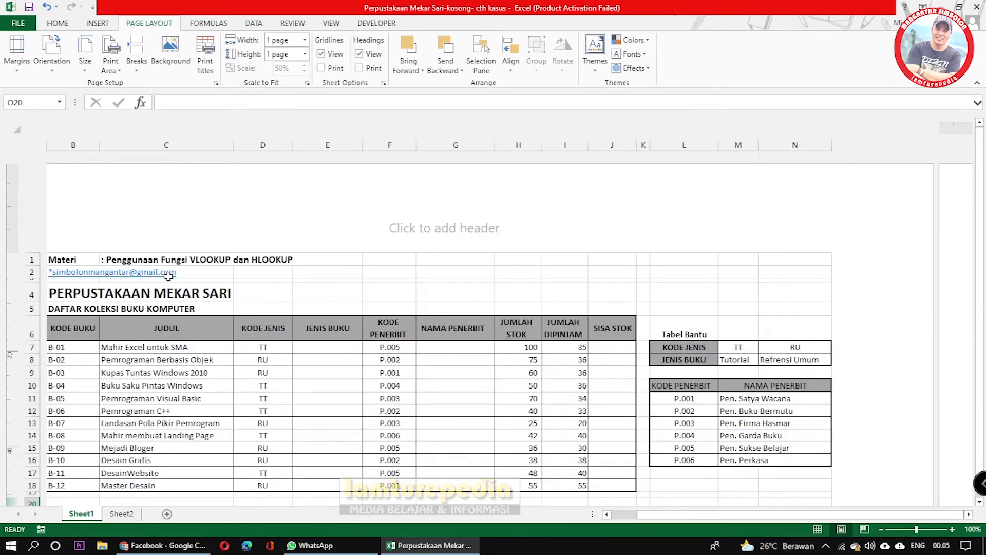
pyautogui.scroll(-2, 168, 276)
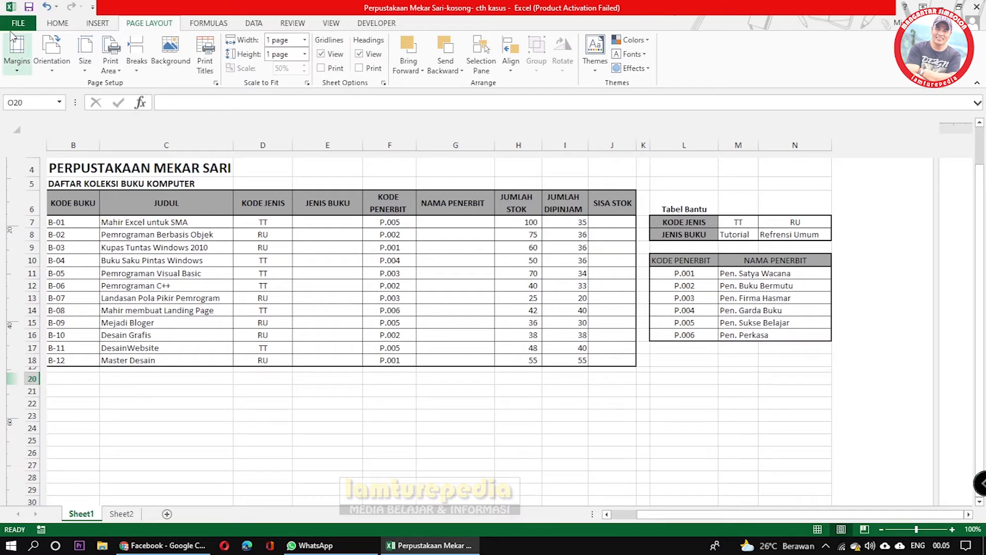
# Check the print preview of the sheet fitted on one portrait A4 page and return to the worksheet
pyautogui.click(11, 25)
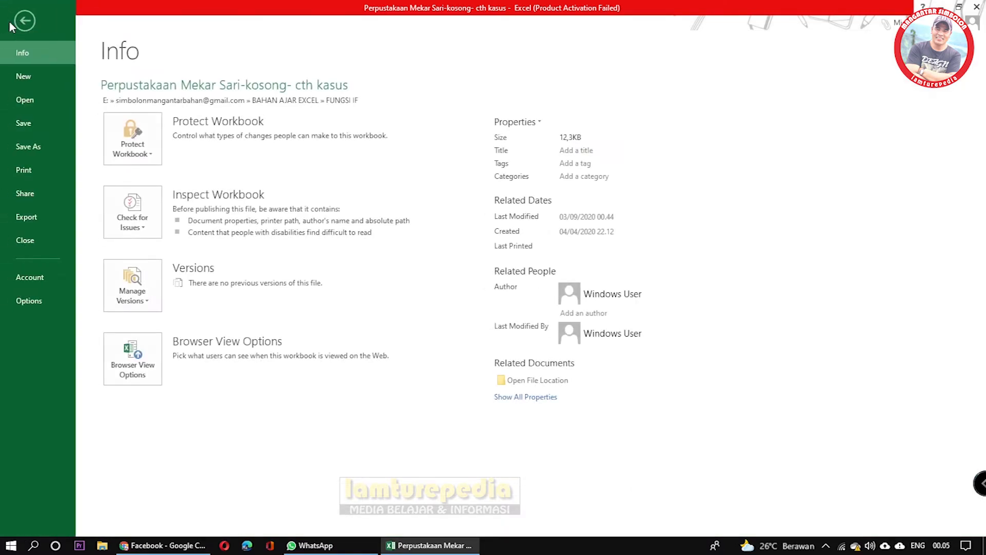
pyautogui.click(23, 170)
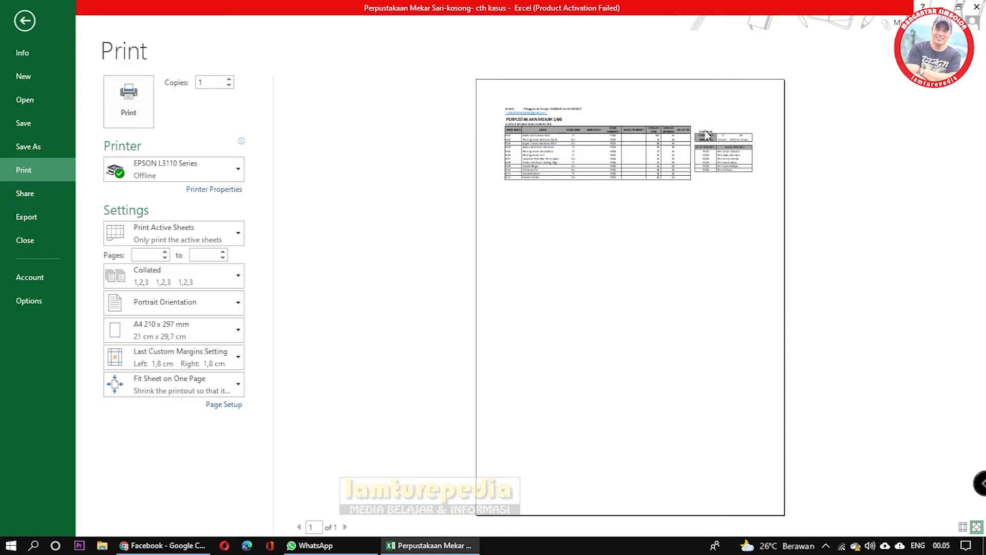
pyautogui.click(24, 21)
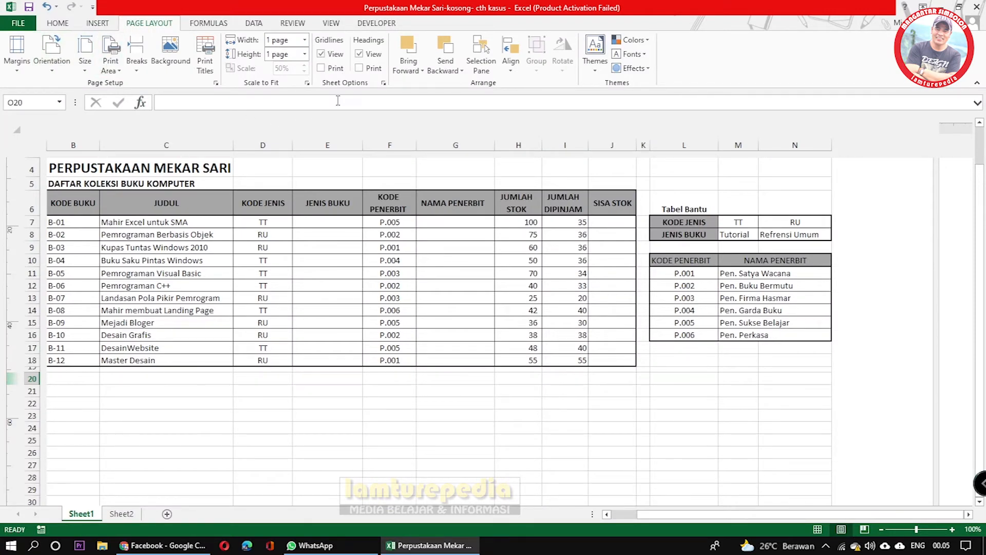
# Review the scaling options in the page setup, cancel it, and check the one-page print preview again
pyautogui.click(307, 84)
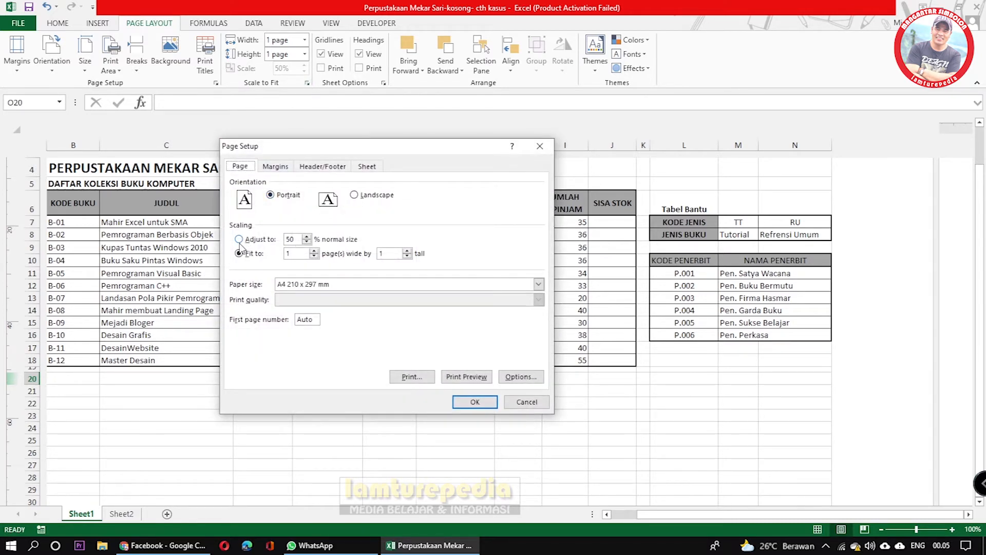
pyautogui.click(526, 401)
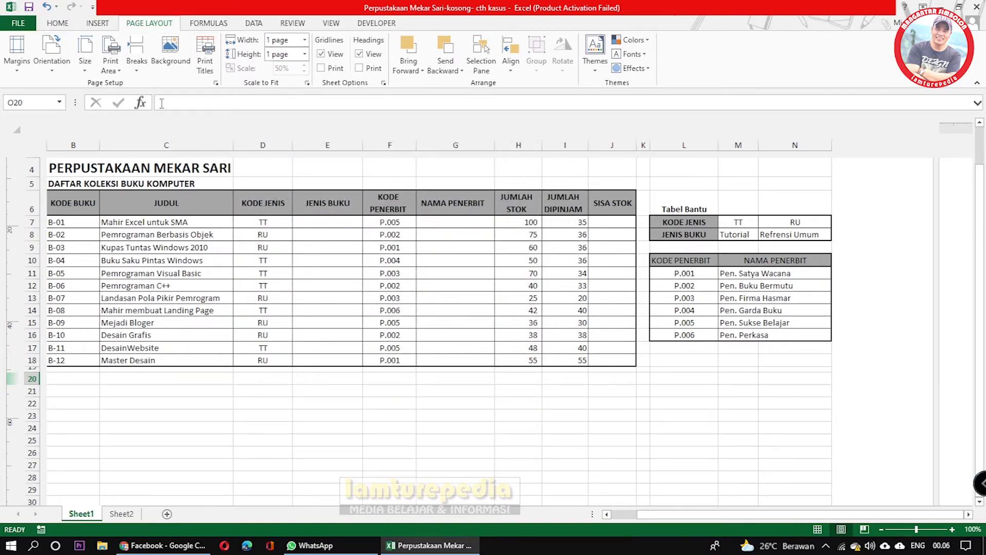
pyautogui.click(20, 24)
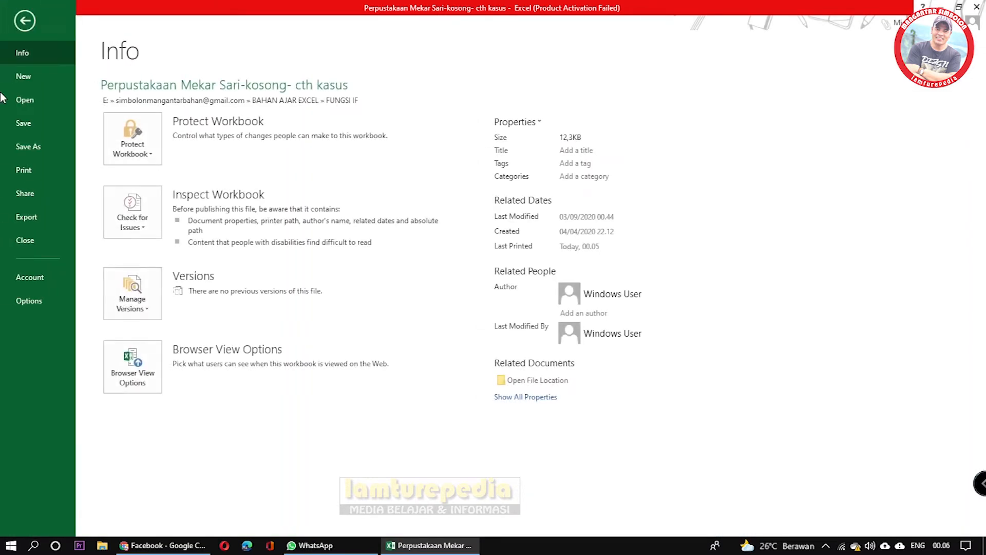
pyautogui.click(24, 175)
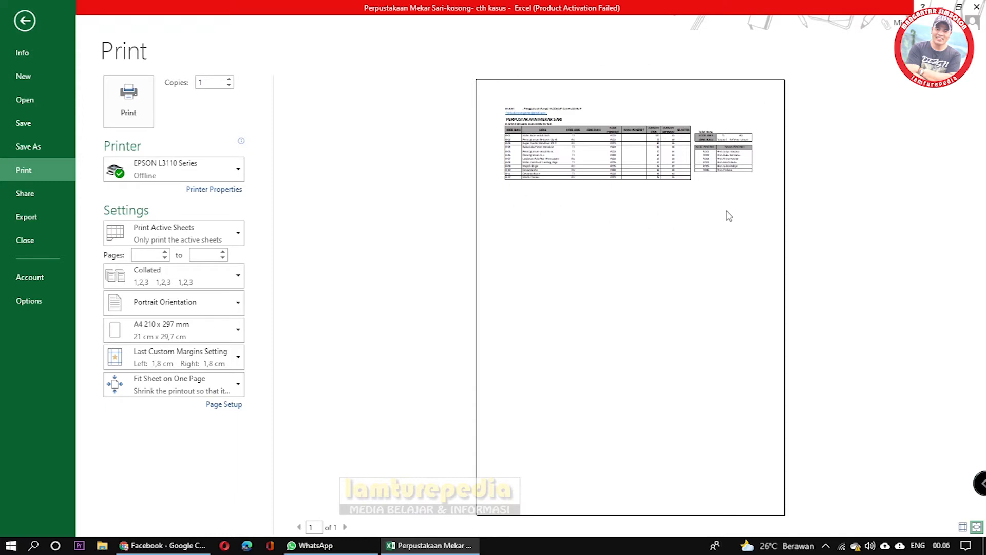
pyautogui.click(25, 22)
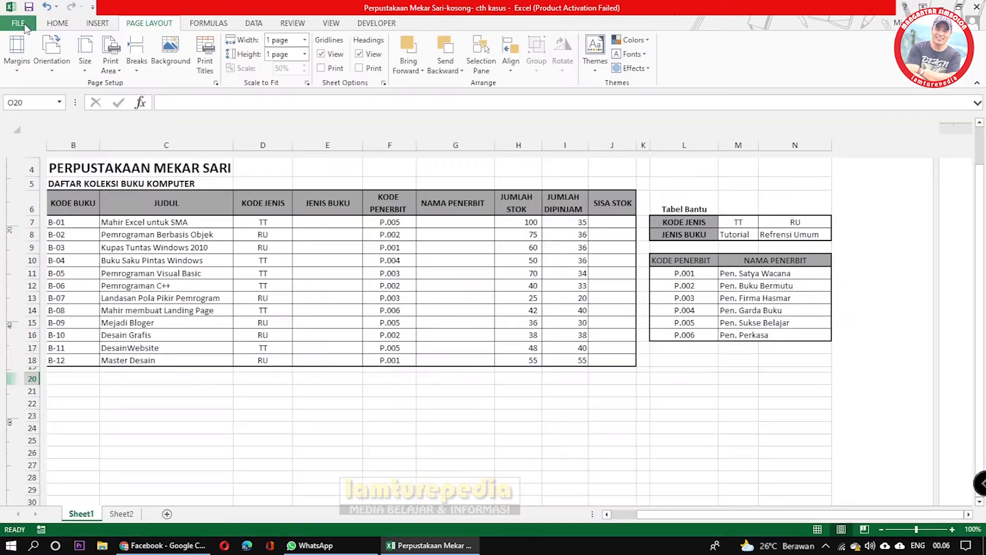
# Set the print scaling to 100% of normal size and look across the pages in Page Layout view
pyautogui.click(216, 82)
pyautogui.click(307, 237)
pyautogui.click(306, 237)
pyautogui.click(307, 237)
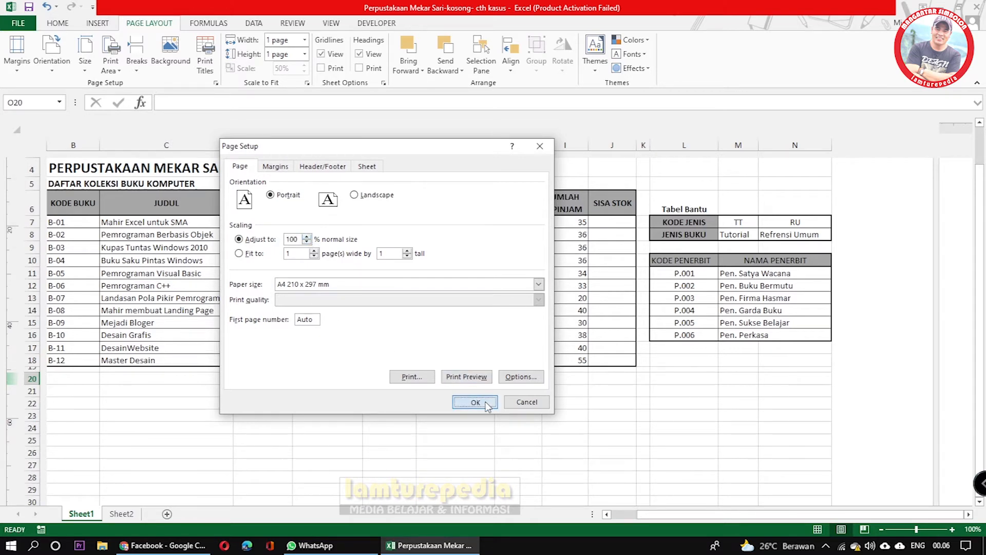
pyautogui.click(469, 401)
pyautogui.scroll(2, 367, 344)
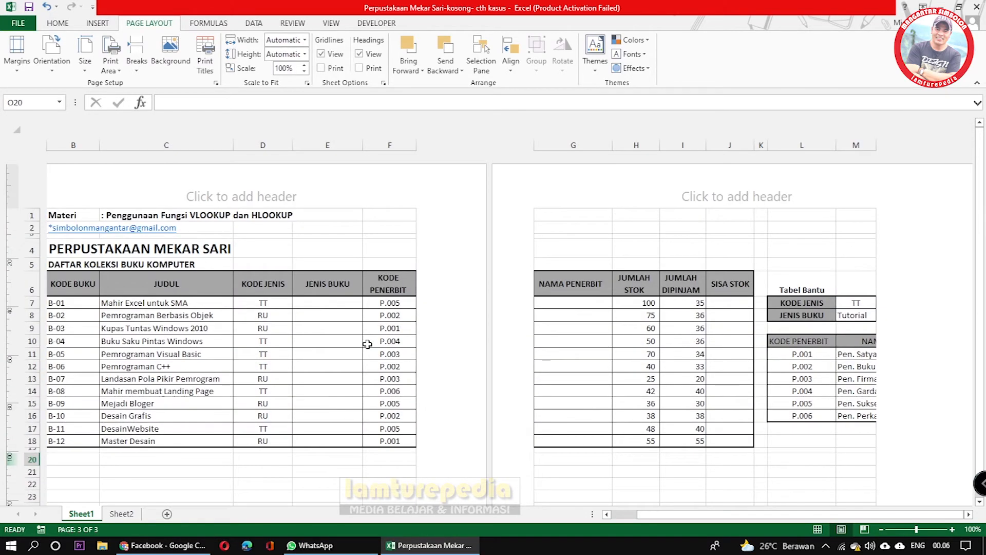
pyautogui.moveTo(665, 514); pyautogui.dragTo(636, 518)
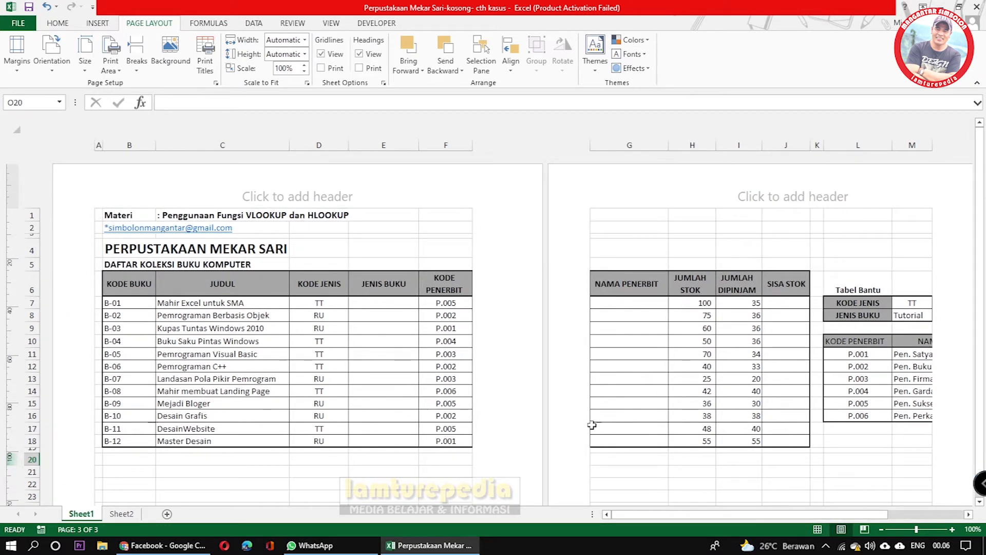
pyautogui.moveTo(720, 513); pyautogui.dragTo(763, 500)
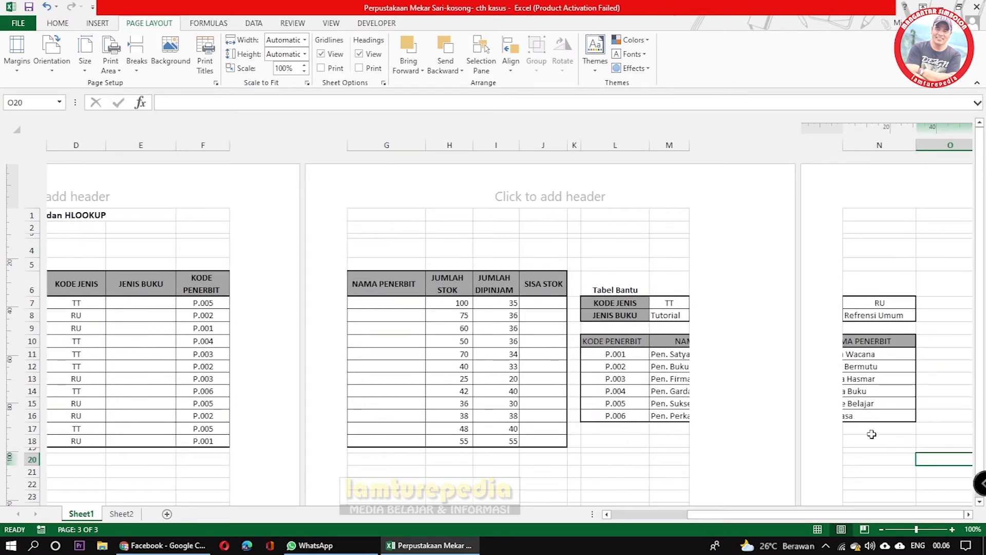
# Page through the print preview of the unscaled worksheet from first to last page, and return to the worksheet
pyautogui.click(14, 27)
pyautogui.click(22, 173)
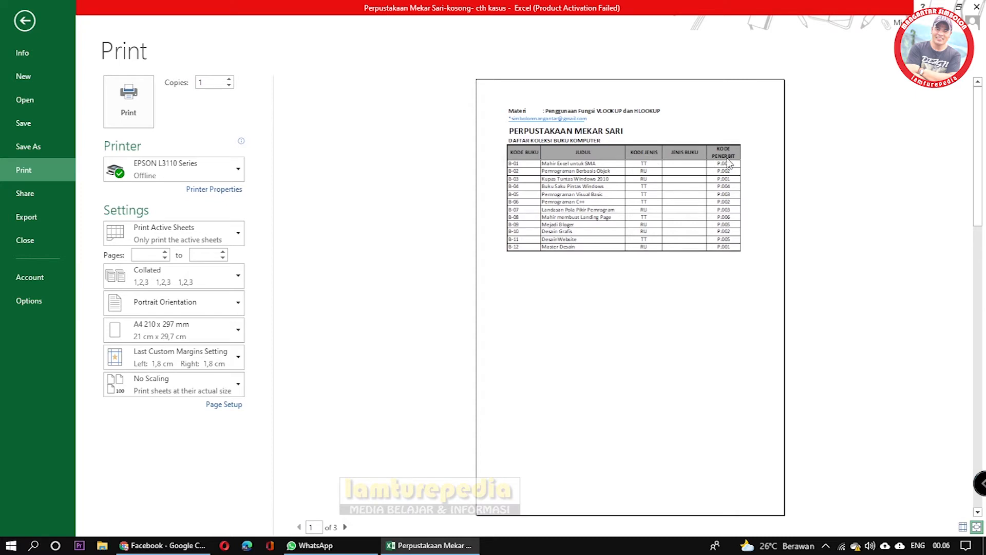
pyautogui.click(978, 512)
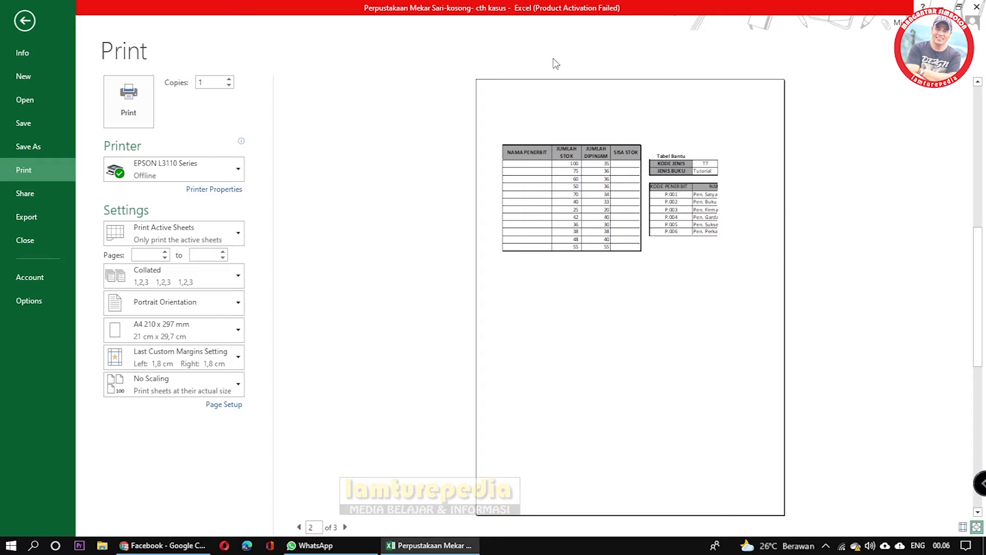
pyautogui.click(977, 512)
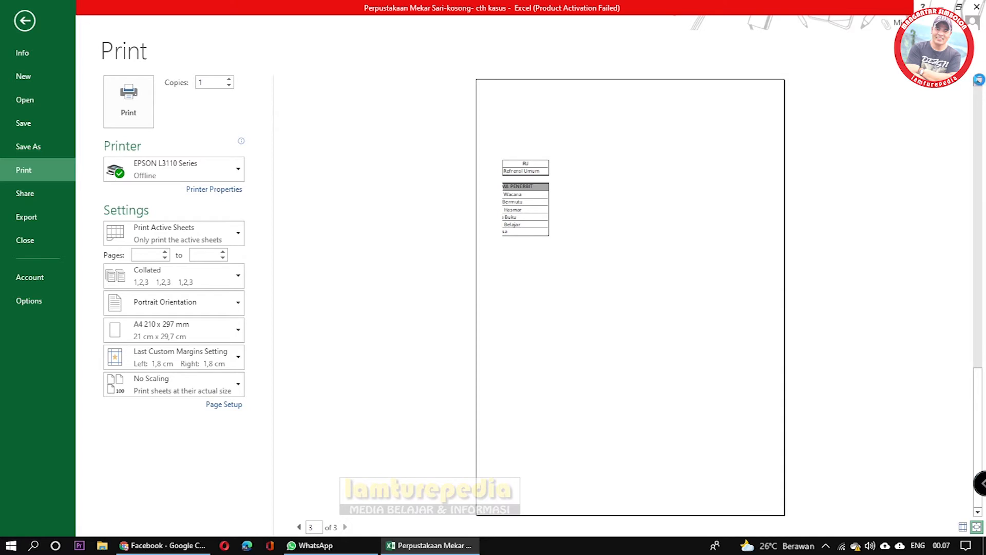
pyautogui.click(977, 82)
pyautogui.click(978, 83)
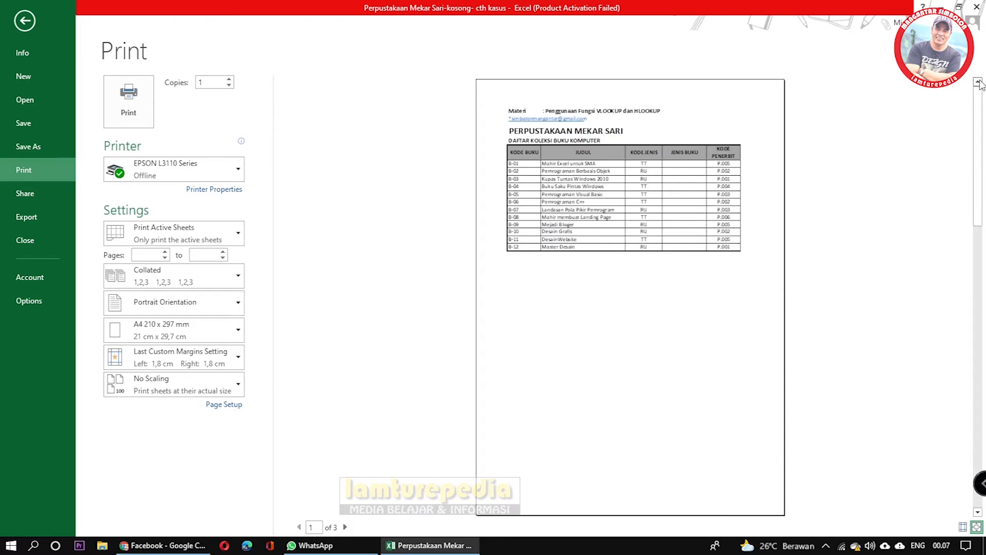
pyautogui.click(29, 26)
# Change the page orientation to Landscape and look across the pages holding the book table and helper tables
pyautogui.moveTo(710, 523); pyautogui.dragTo(637, 522)
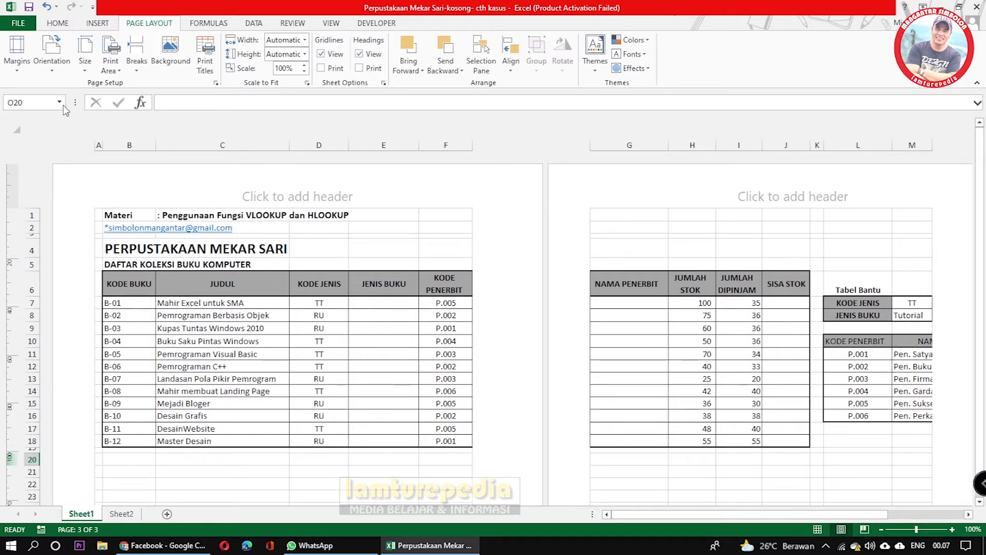
pyautogui.click(53, 72)
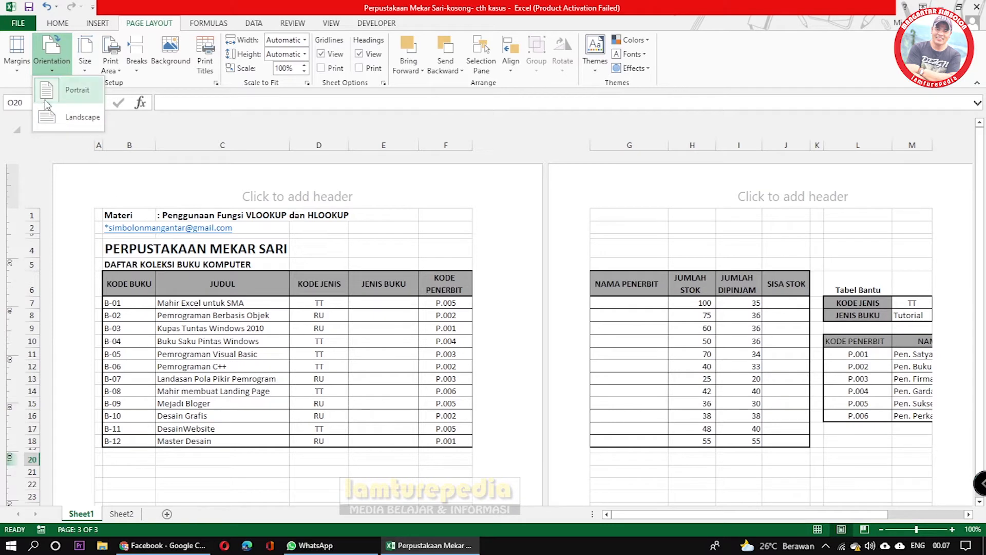
pyautogui.click(71, 118)
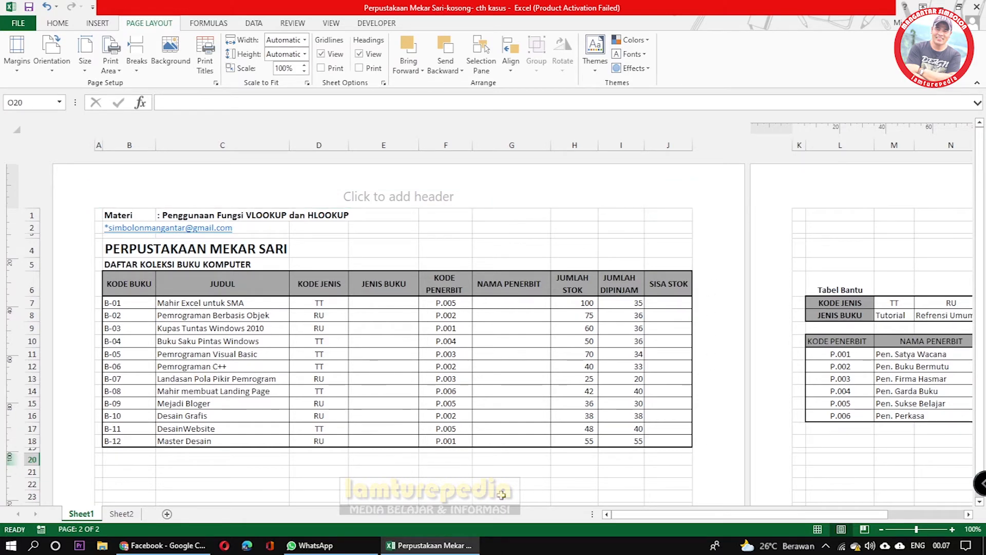
pyautogui.moveTo(687, 516); pyautogui.dragTo(776, 517)
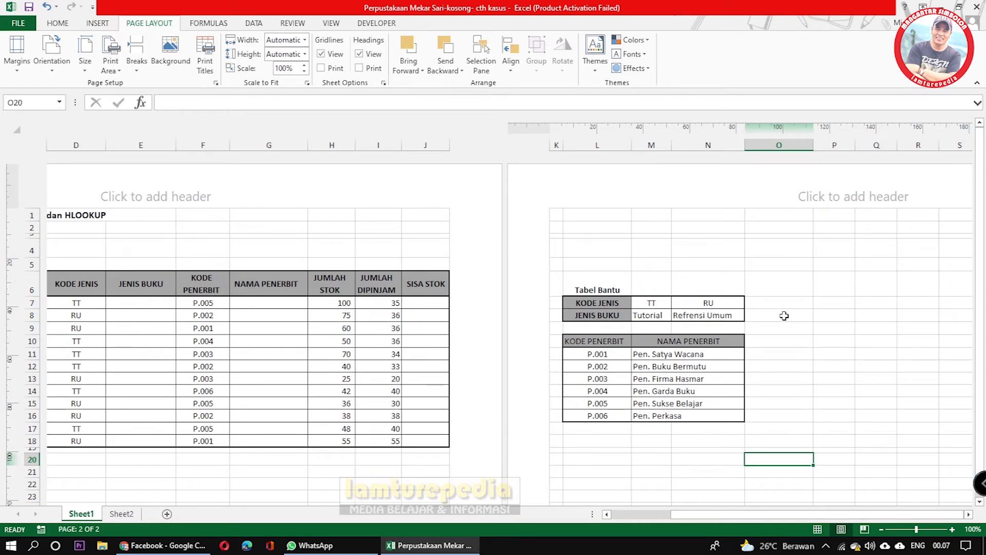
pyautogui.moveTo(766, 517); pyautogui.dragTo(712, 524)
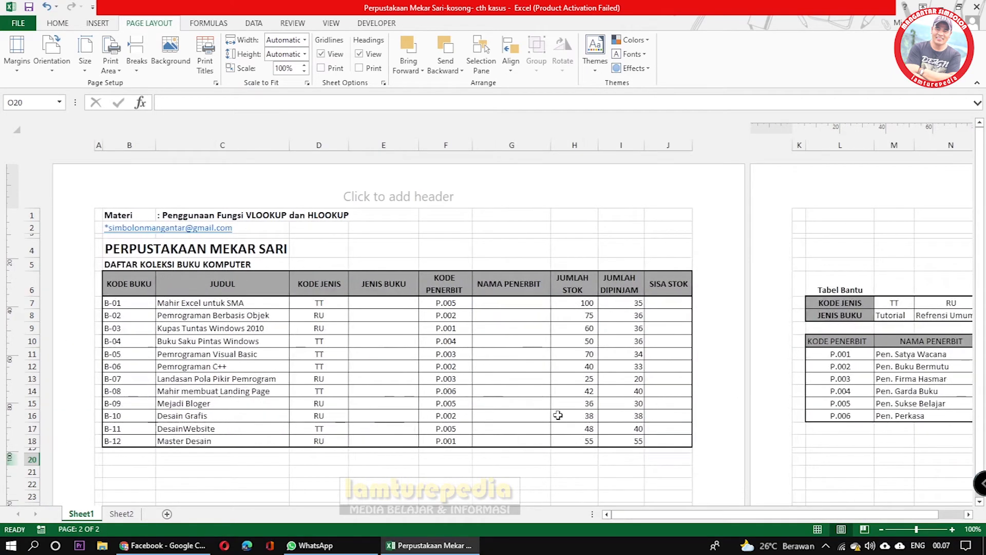
# Review the landscape page setup and its margins, and confirm the settings unchanged
pyautogui.click(216, 83)
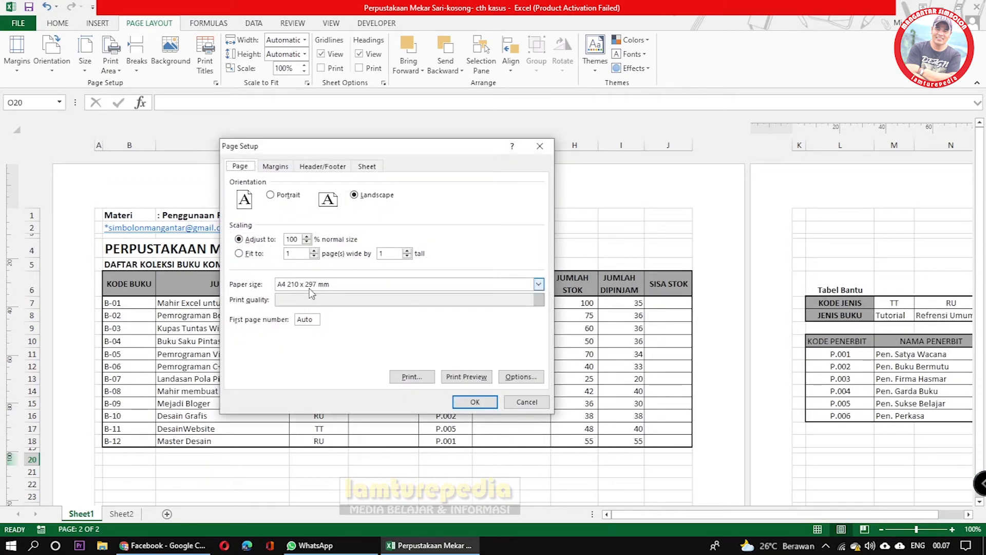
pyautogui.click(276, 166)
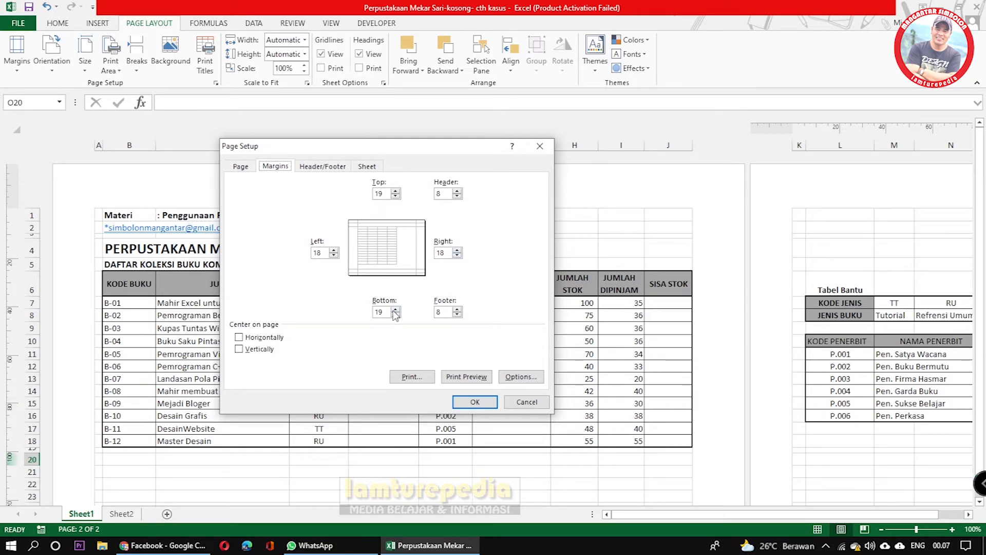
pyautogui.click(475, 402)
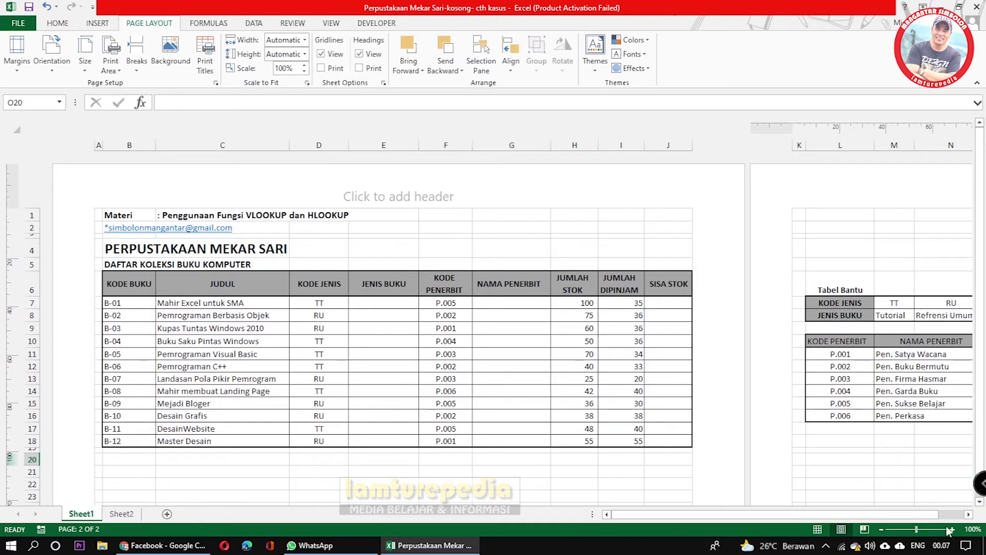
pyautogui.click(968, 514)
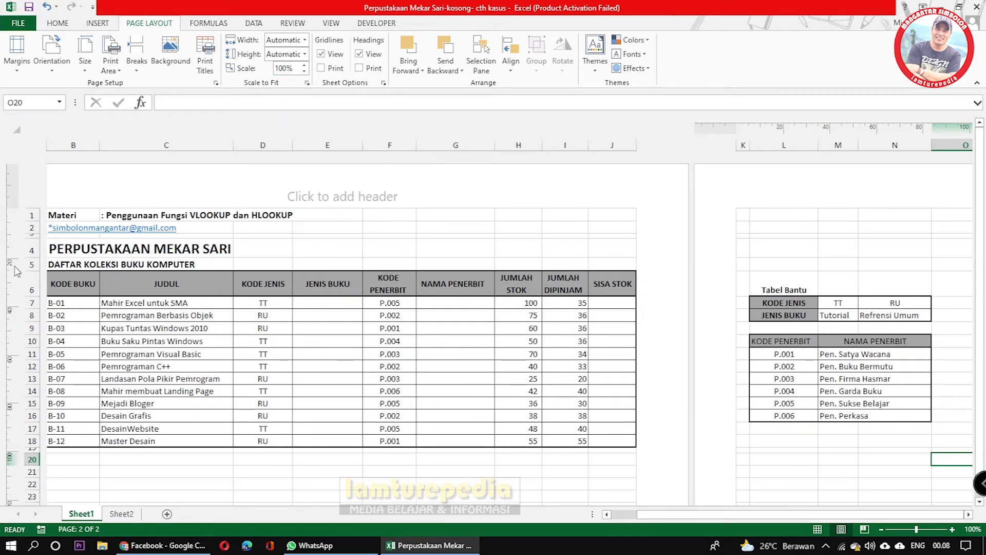
# Reduce the landscape sheet's print scale to 75% and look over the page holding both the book table and helper tables
pyautogui.click(304, 72)
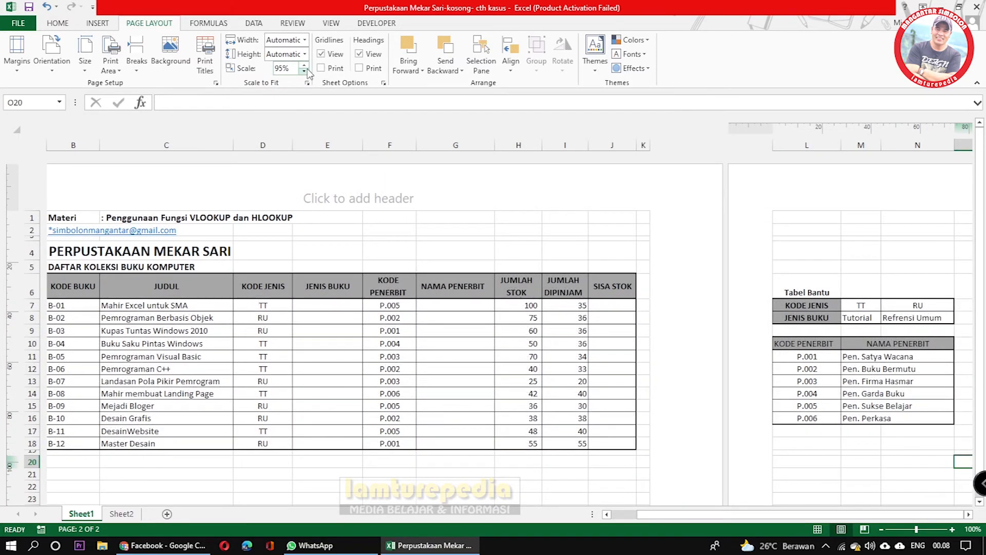
pyautogui.click(305, 73)
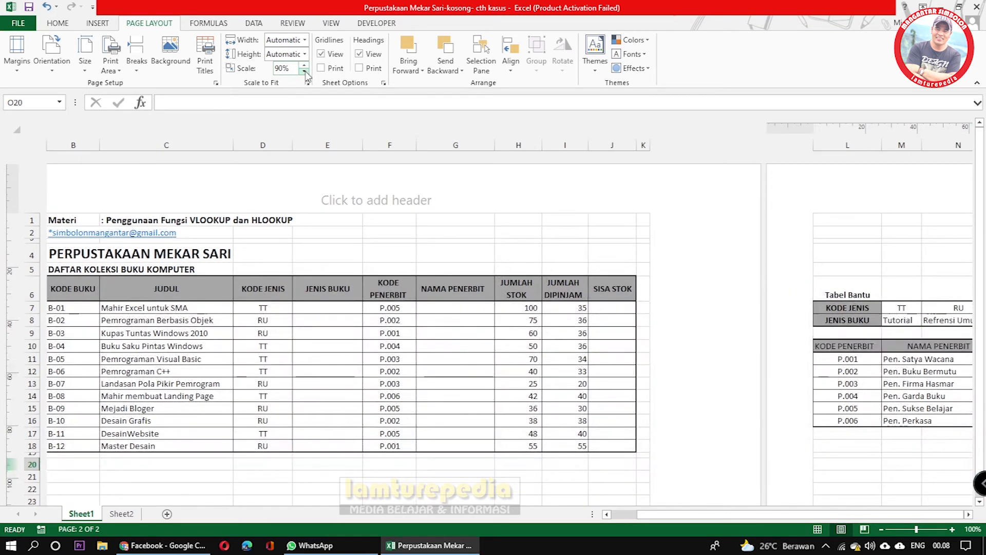
pyautogui.click(305, 72)
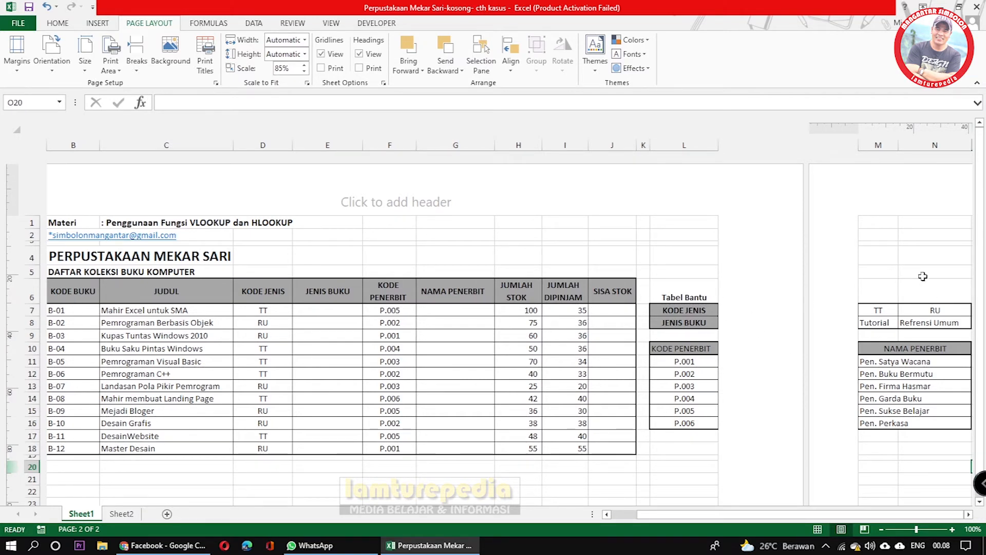
pyautogui.click(304, 71)
pyautogui.click(304, 72)
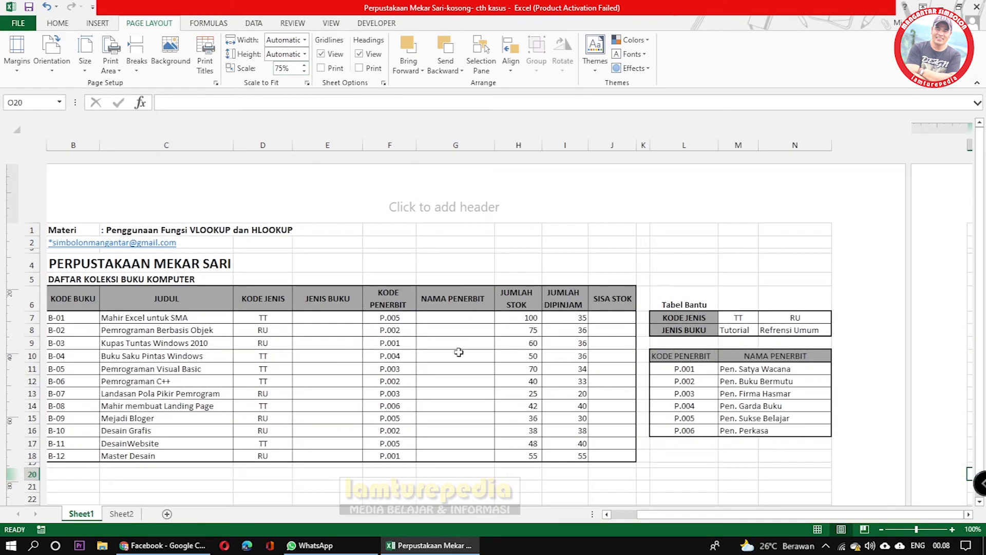
pyautogui.moveTo(672, 513); pyautogui.dragTo(642, 513)
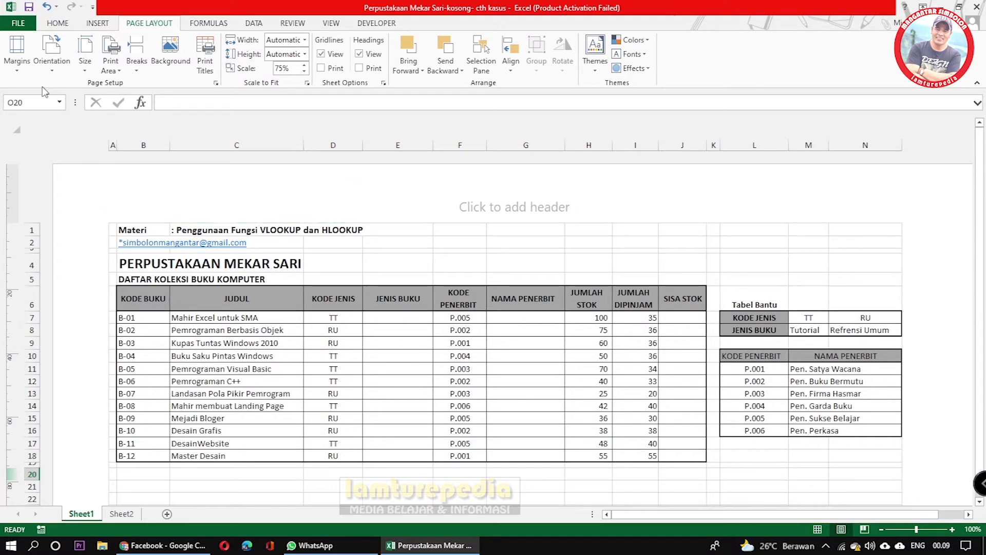
# Examine the print preview of the landscape worksheet at the reduced scale, reopen it once more, and return to the worksheet
pyautogui.click(13, 25)
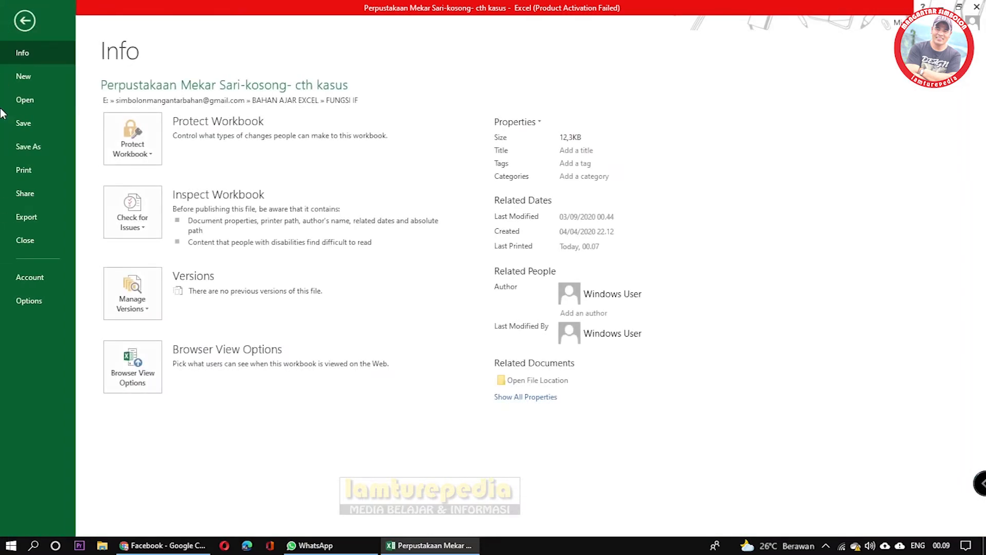
pyautogui.click(33, 171)
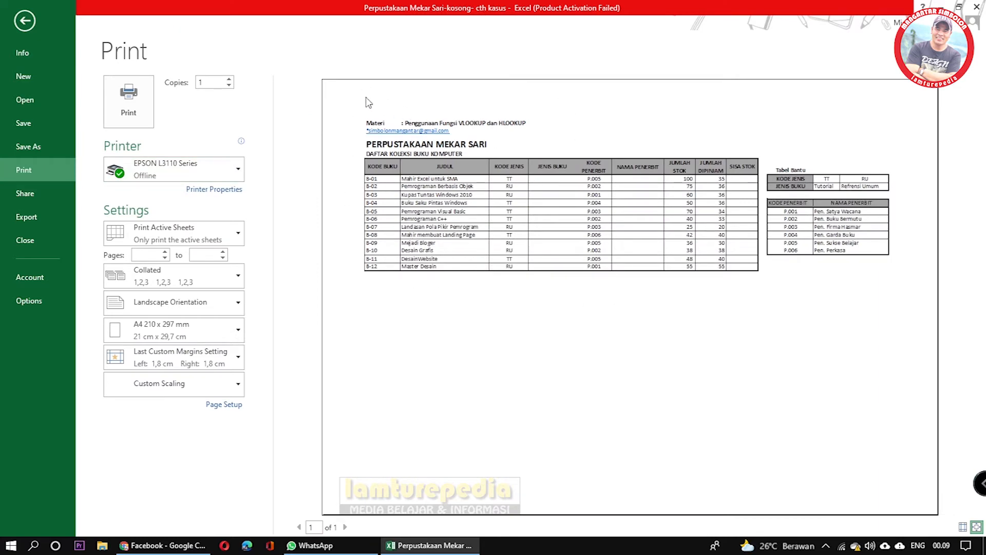
pyautogui.click(25, 30)
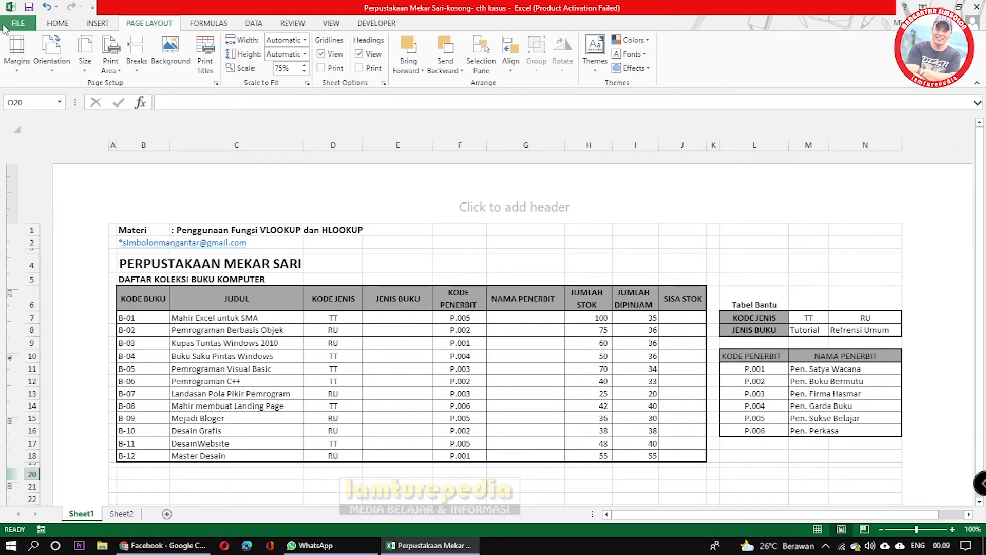
pyautogui.click(18, 23)
pyautogui.click(28, 174)
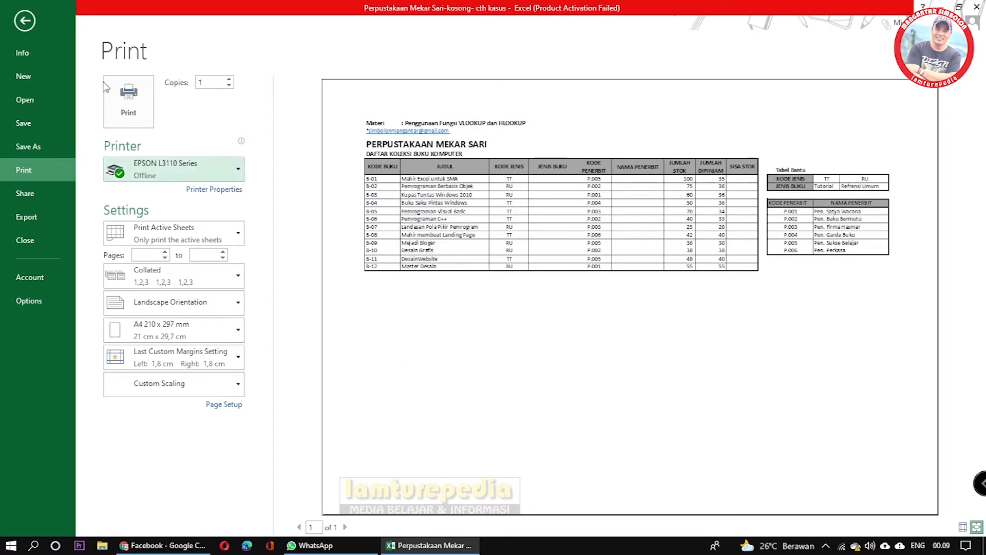
pyautogui.click(31, 27)
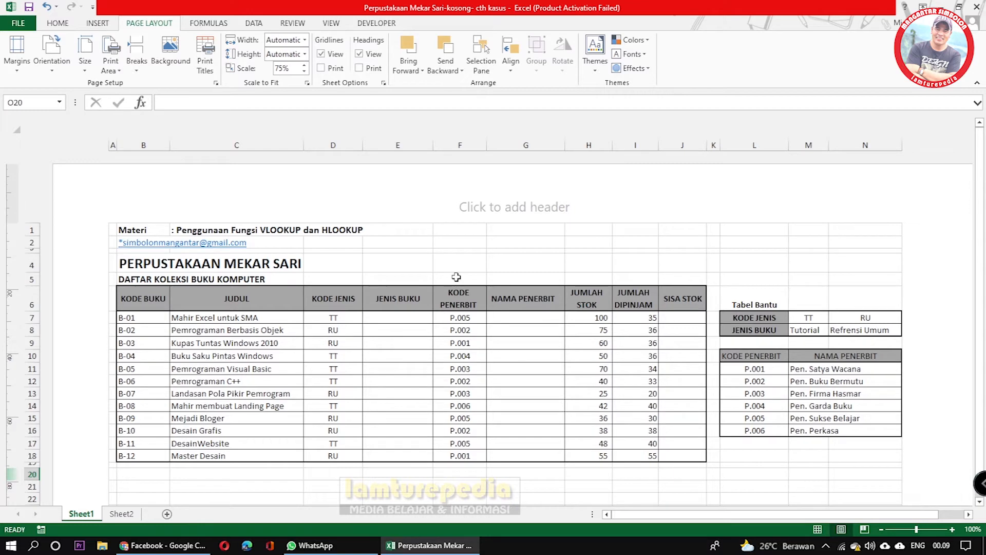
# Raise the print scale to 80%, set the left and right page margins to 2, and look across the page
pyautogui.click(304, 66)
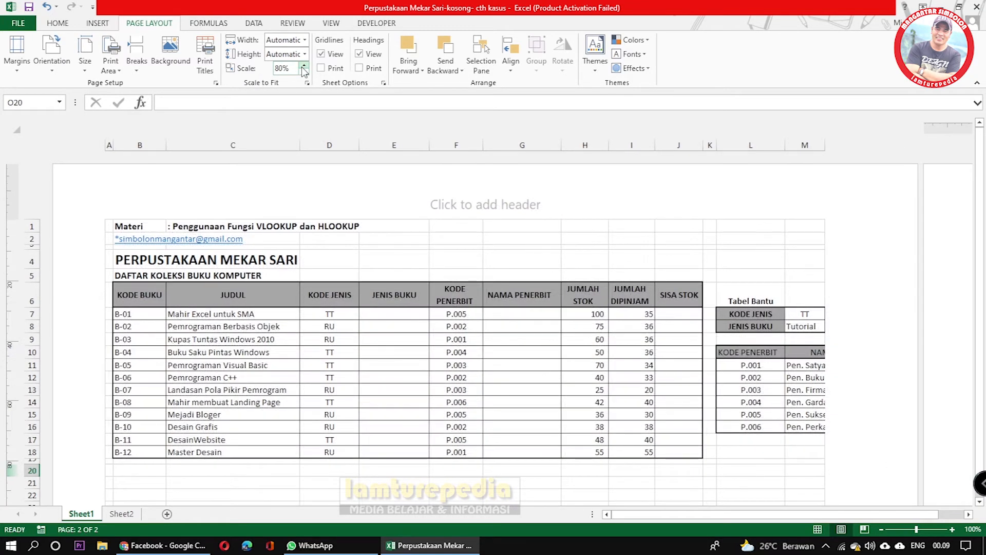
pyautogui.moveTo(653, 516); pyautogui.dragTo(733, 520)
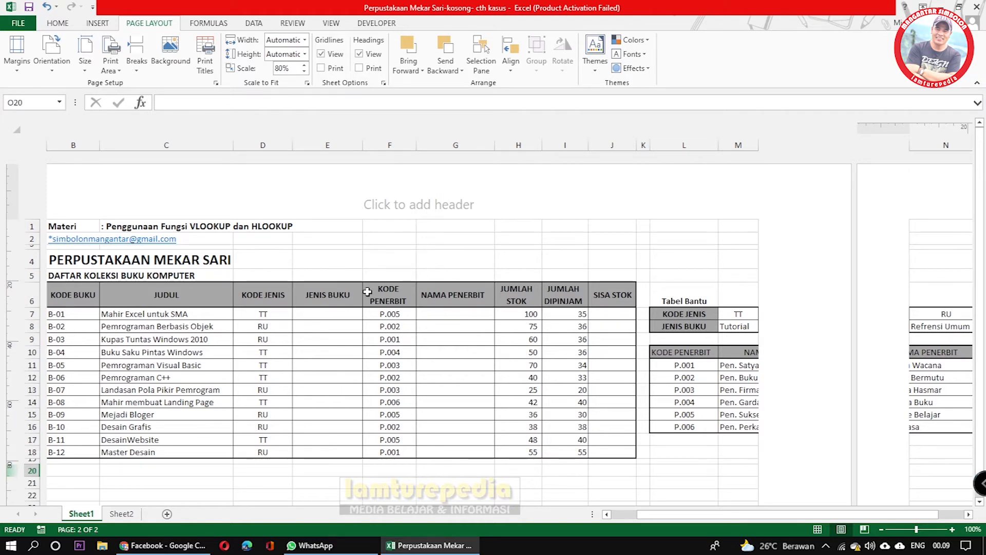
pyautogui.click(215, 83)
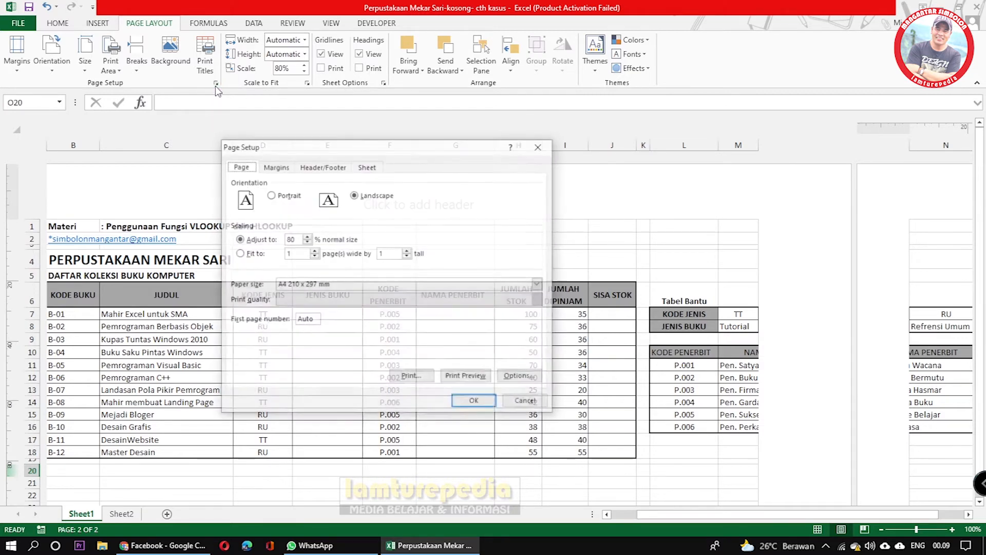
pyautogui.click(275, 166)
pyautogui.moveTo(327, 256); pyautogui.dragTo(291, 255)
pyautogui.write('2')
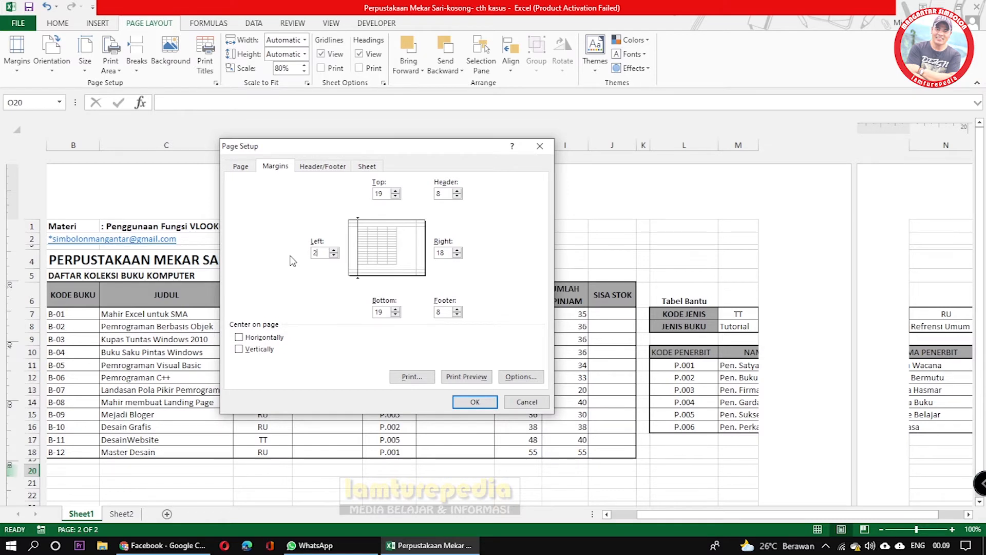
pyautogui.click(316, 255)
pyautogui.click(448, 254)
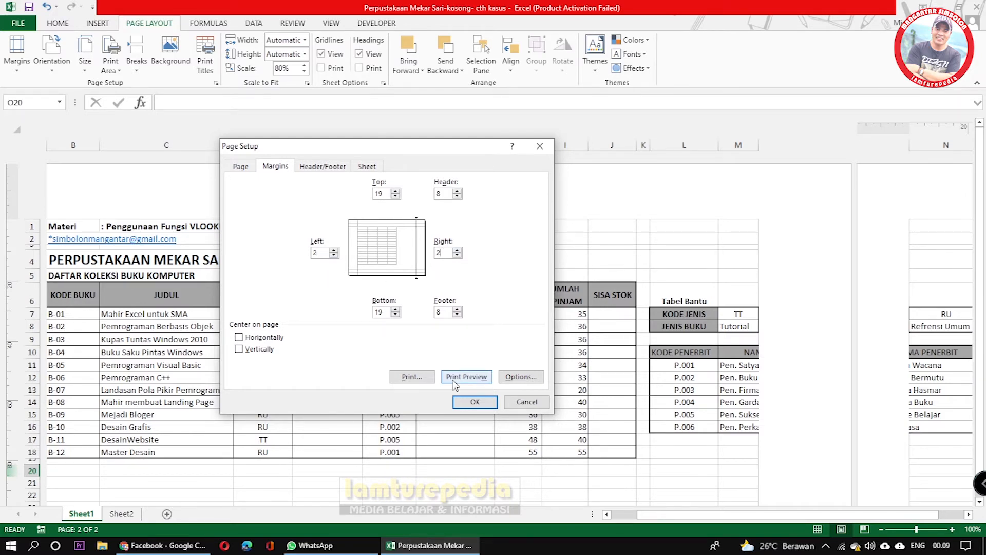
pyautogui.click(471, 402)
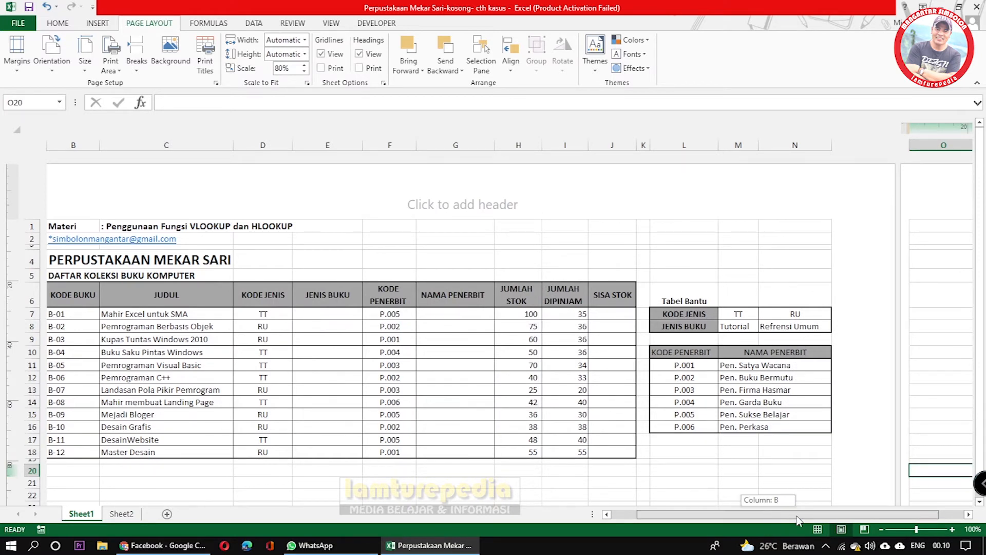
pyautogui.moveTo(821, 517); pyautogui.dragTo(845, 516)
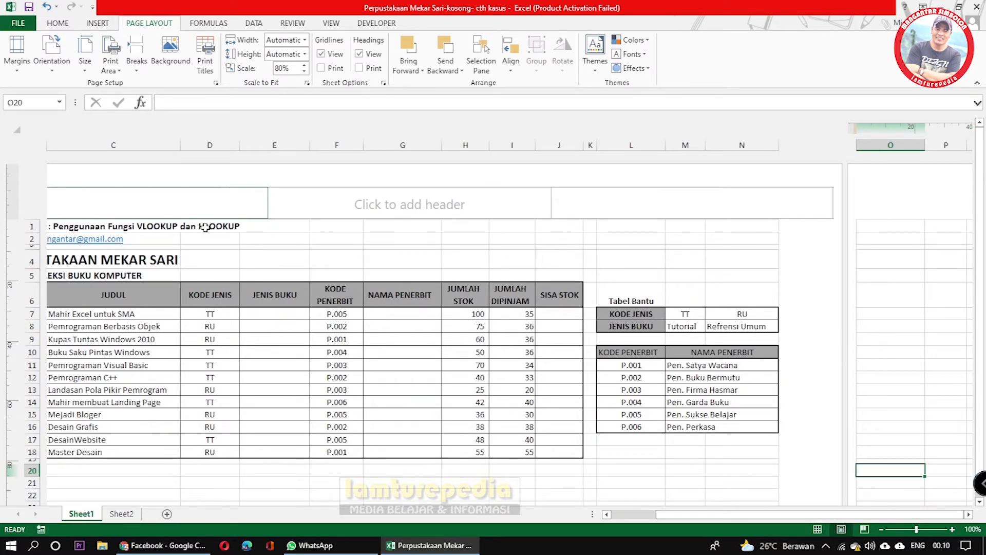
pyautogui.moveTo(692, 519); pyautogui.dragTo(658, 522)
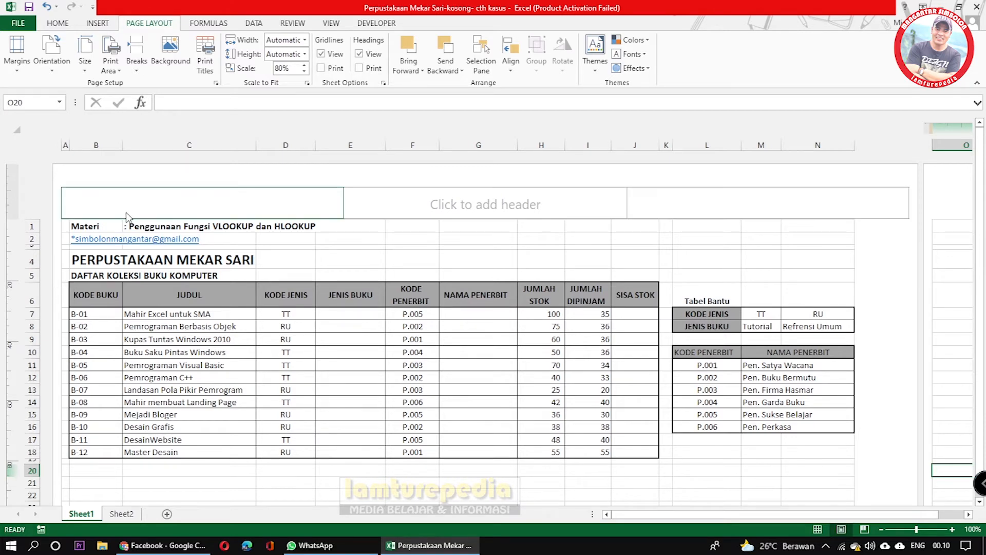
# Review the page margin values in the page setup and confirm them
pyautogui.click(216, 83)
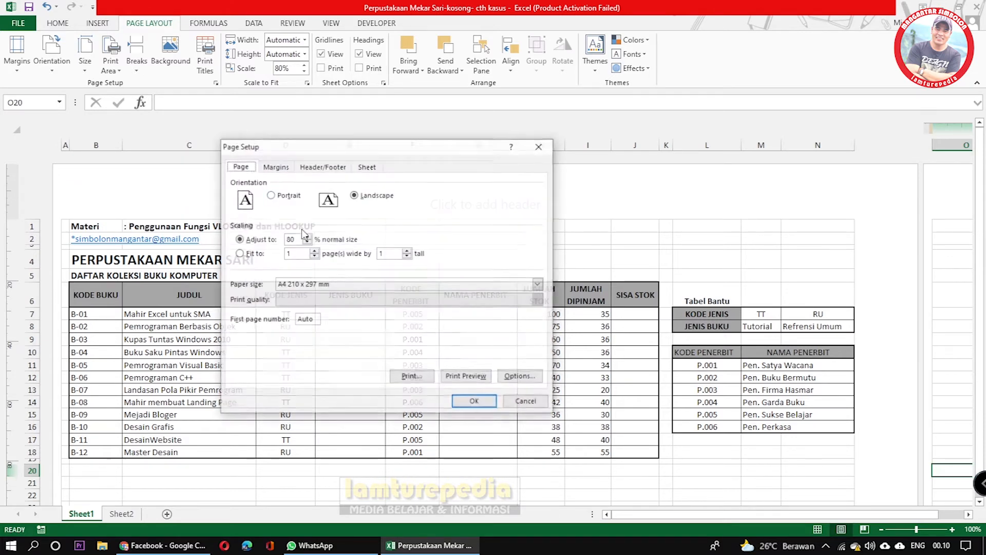
pyautogui.click(274, 166)
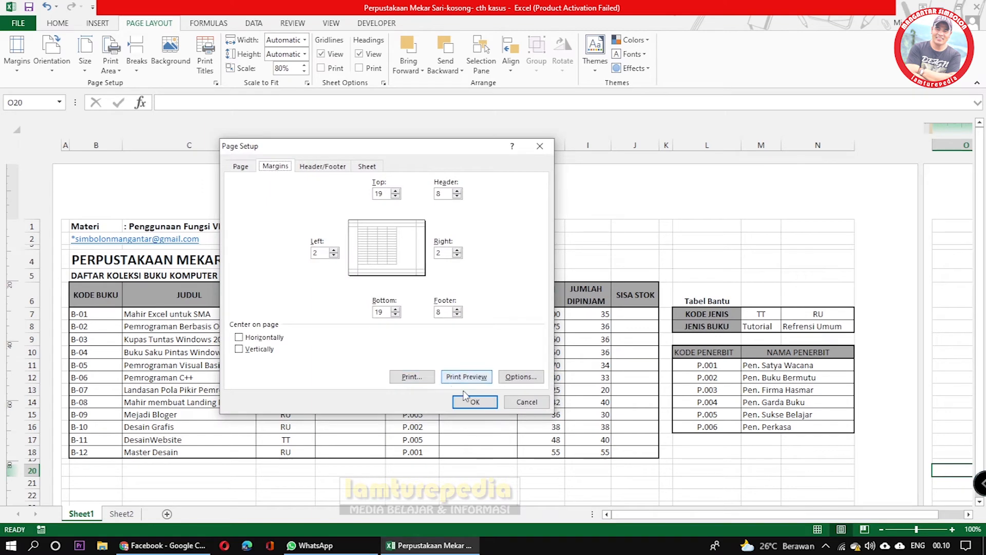
pyautogui.click(489, 403)
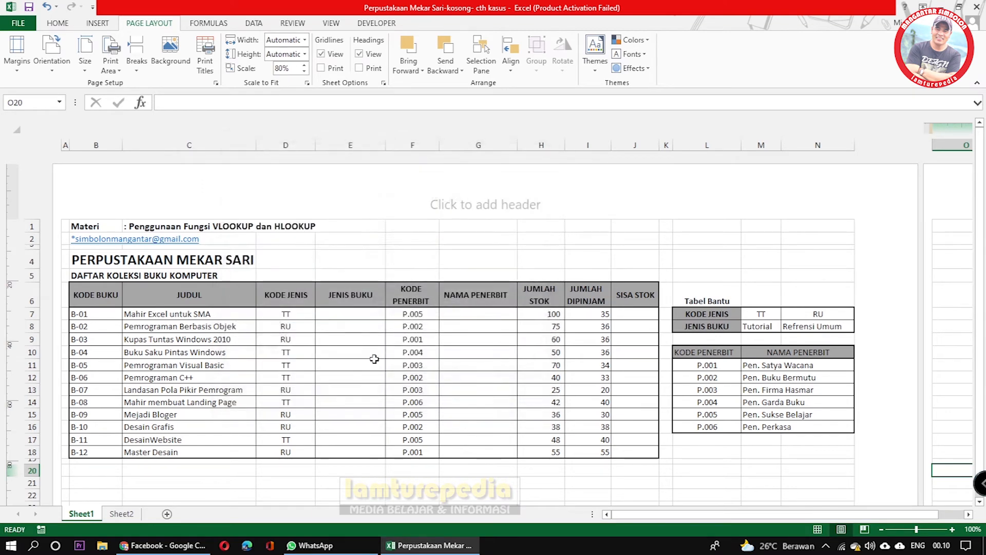
# Examine the worksheet's side margins in the print preview, reopen the preview for a second check, and return to the worksheet
pyautogui.click(15, 25)
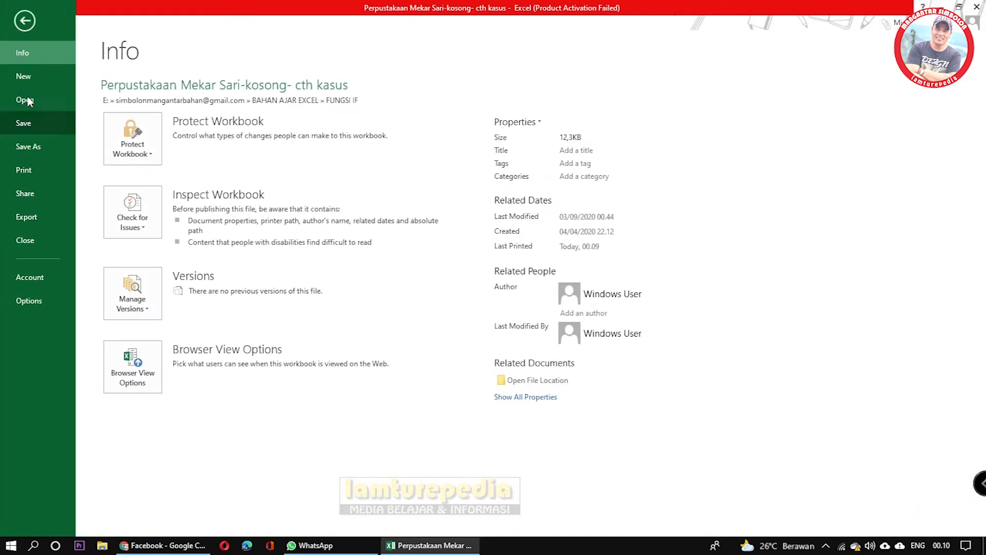
pyautogui.click(25, 21)
pyautogui.click(18, 23)
pyautogui.click(22, 170)
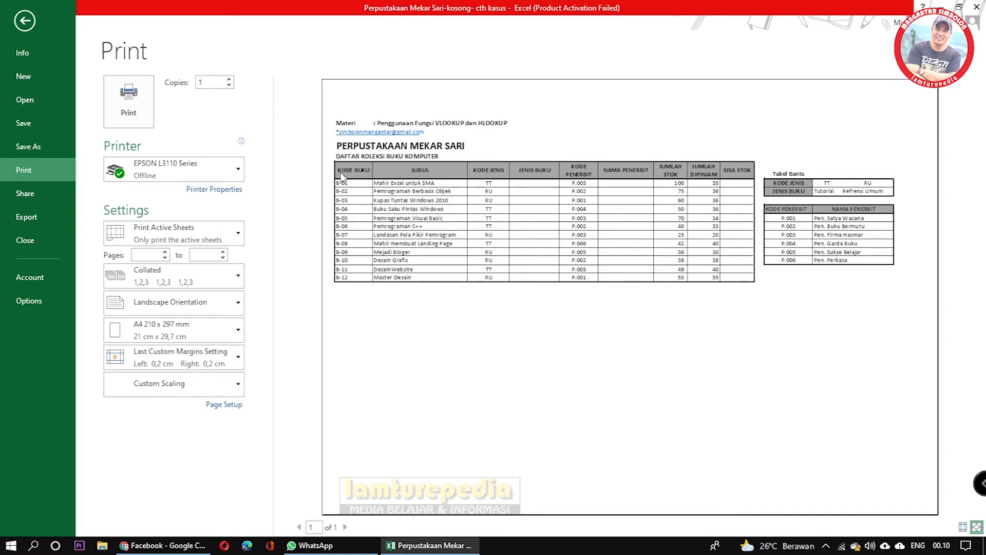
pyautogui.click(25, 20)
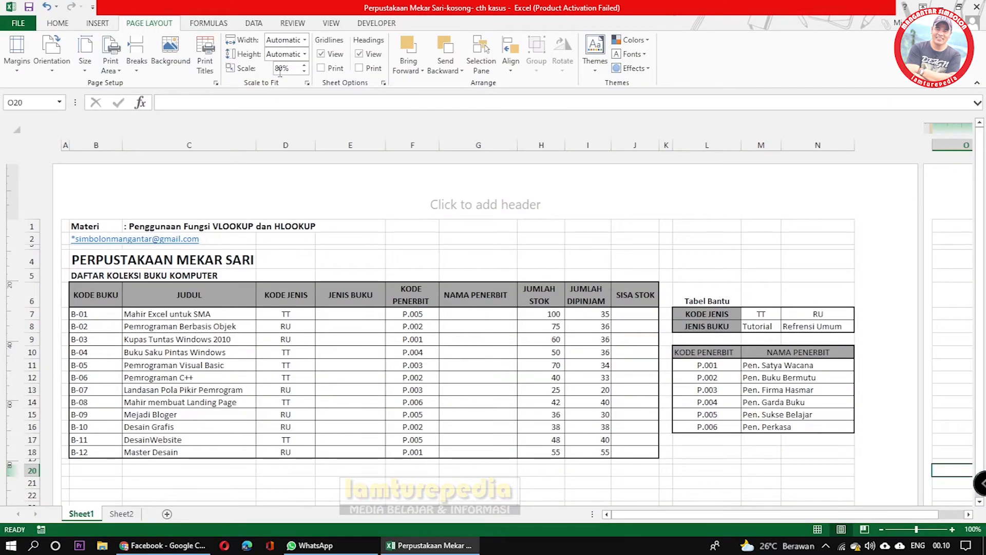
pyautogui.click(18, 23)
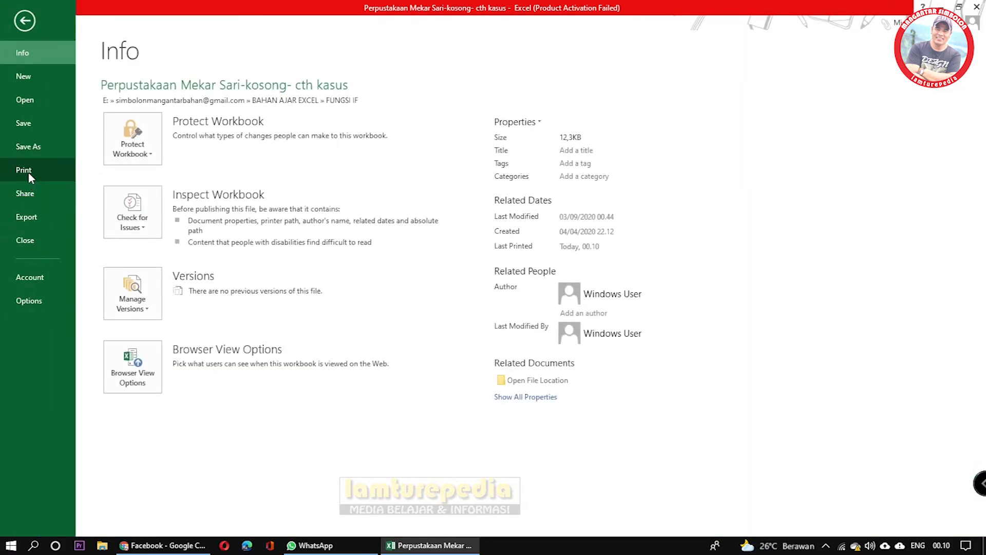
pyautogui.click(24, 170)
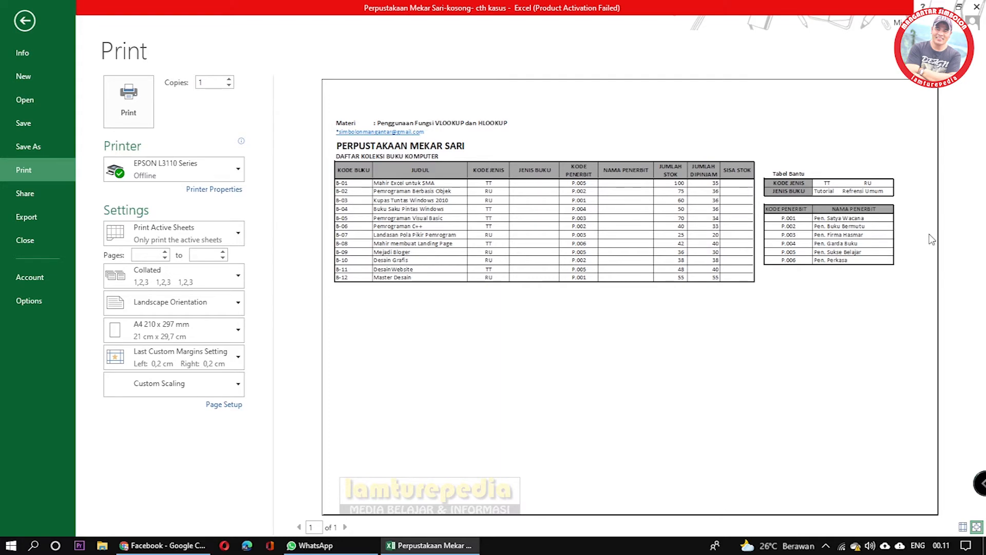
pyautogui.click(28, 30)
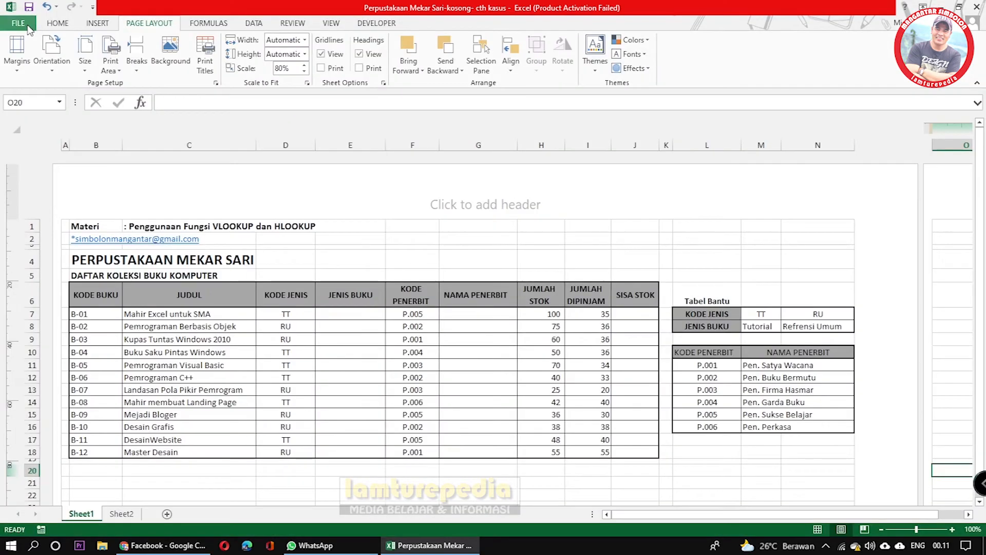
# Set the print scale to 82%, check the right edge of the tables in the print preview, and return to the worksheet
pyautogui.click(304, 65)
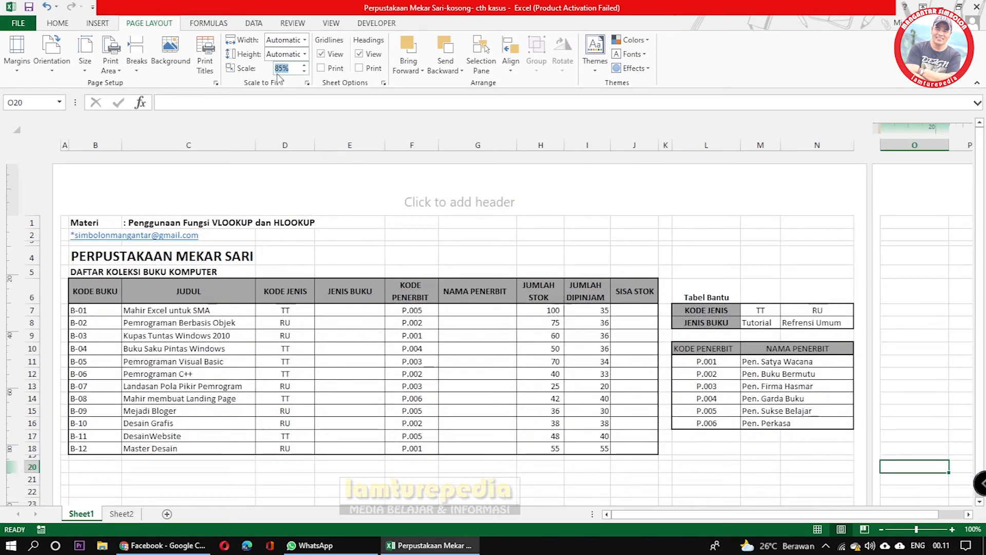
pyautogui.press('BackSpace')
pyautogui.write('2')
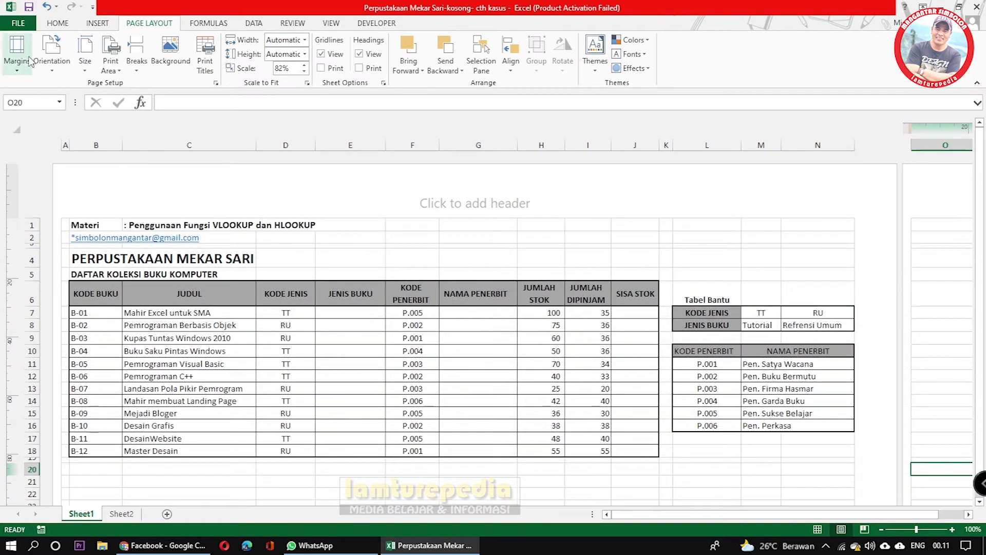
pyautogui.click(18, 23)
pyautogui.click(23, 169)
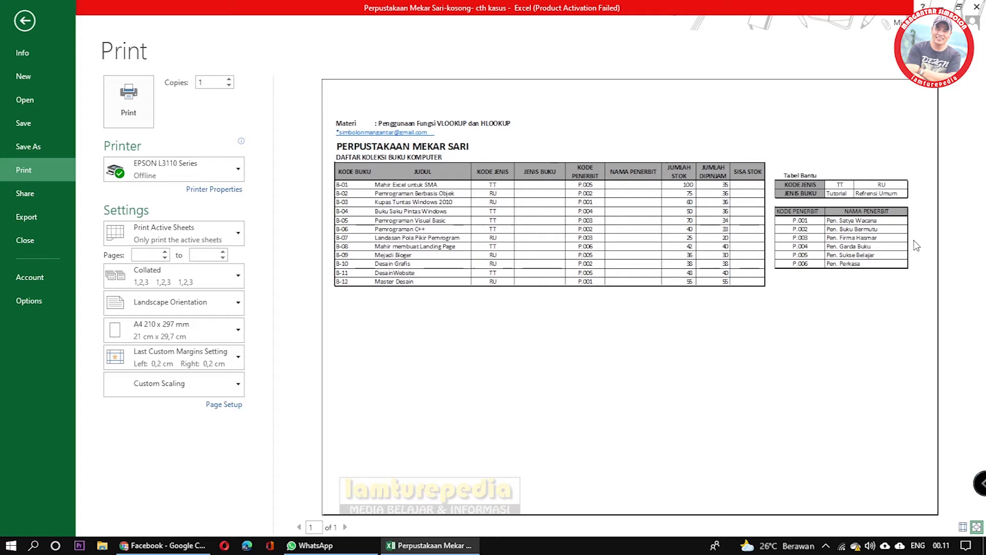
pyautogui.click(24, 20)
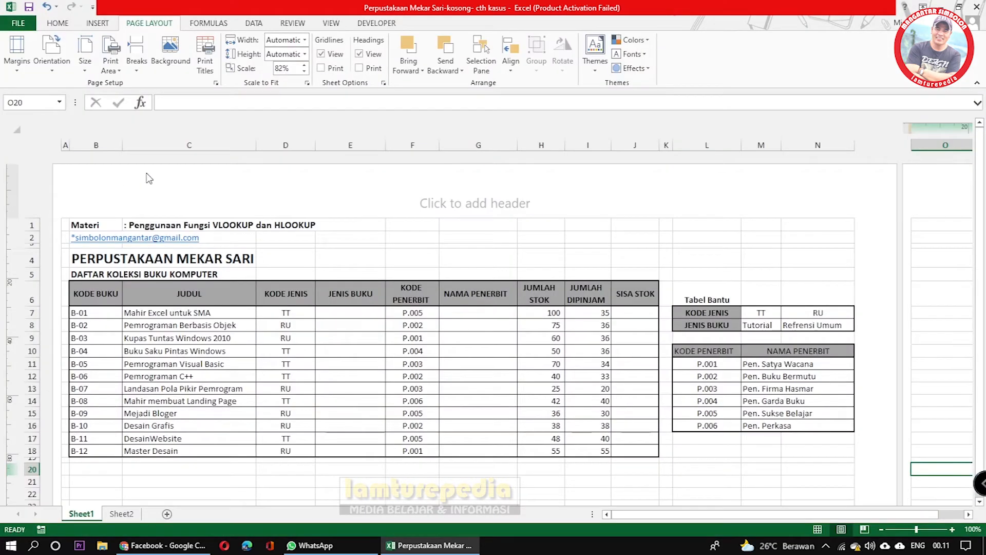
# Set the print scale to 84%, check how the tables fill the page in the print preview, and return to the worksheet
pyautogui.click(285, 67)
pyautogui.click(282, 68)
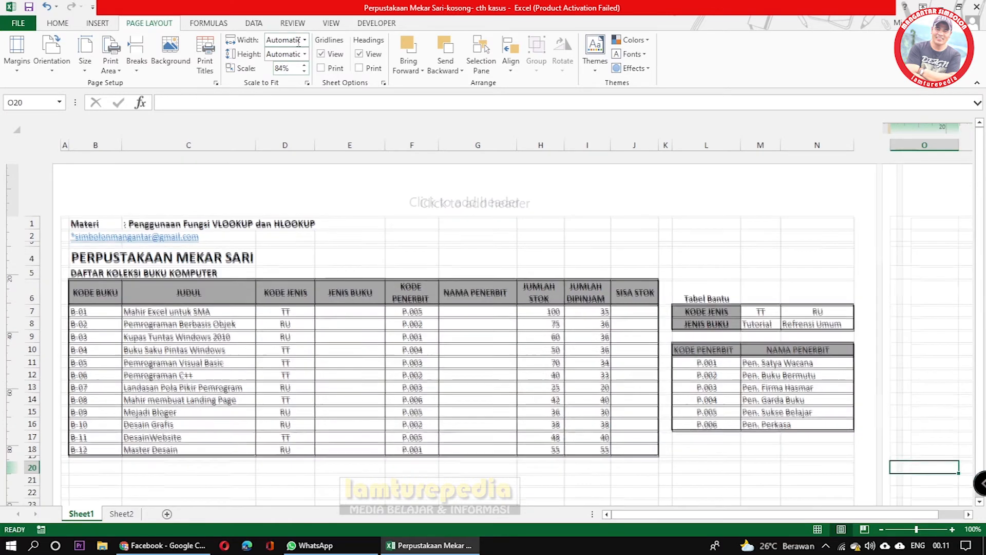
pyautogui.click(18, 24)
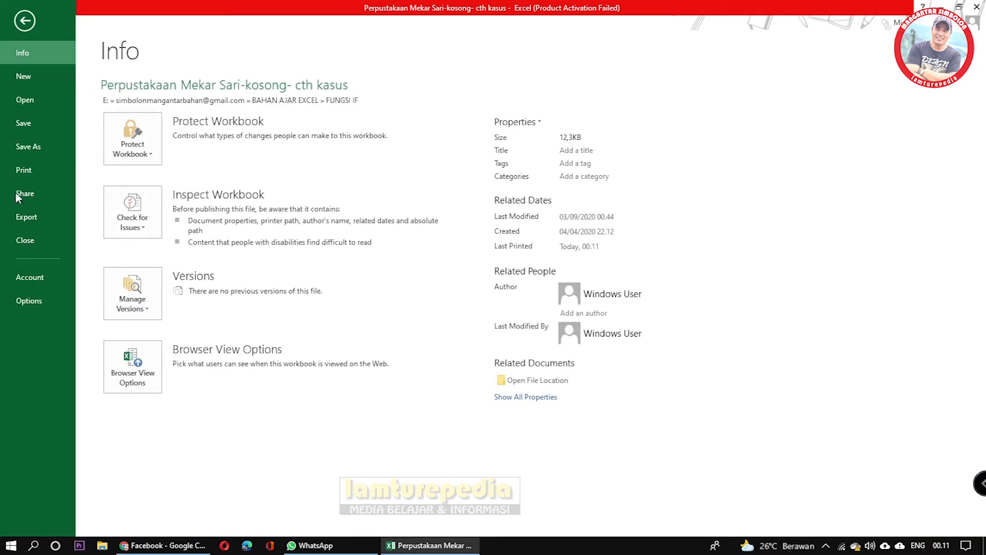
pyautogui.click(21, 170)
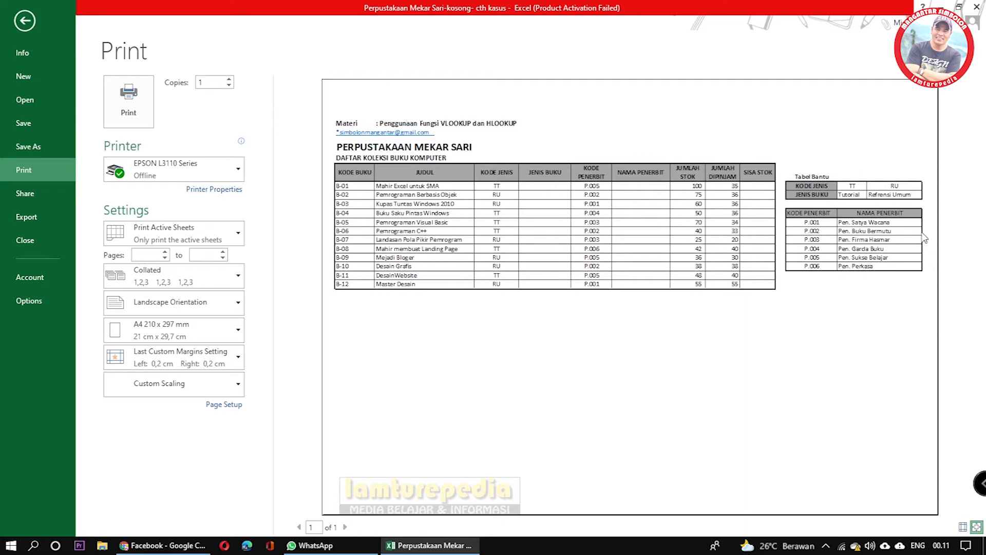
pyautogui.click(25, 21)
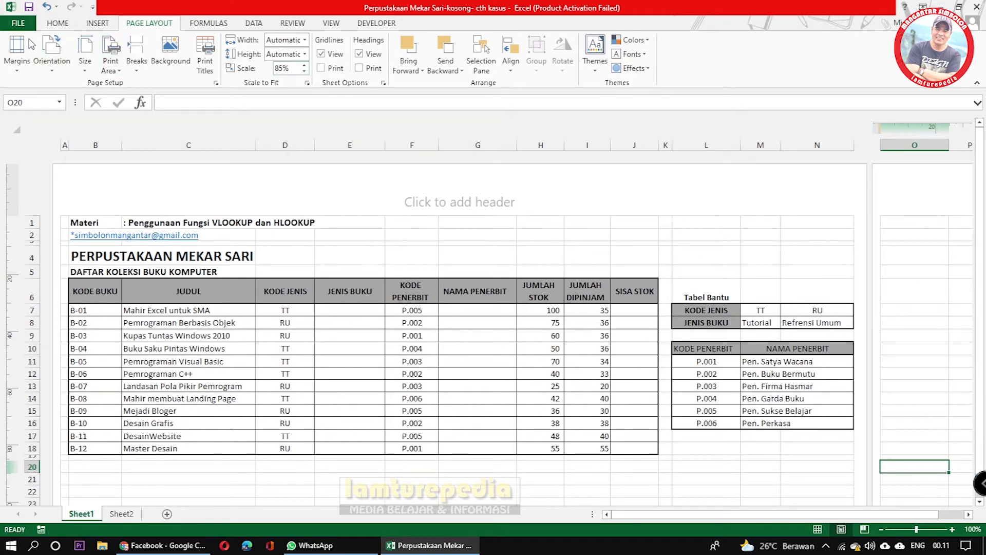
# Check the tables' right edge against the page border in the print preview at 85% scale, and return to the worksheet
pyautogui.click(19, 23)
pyautogui.click(26, 168)
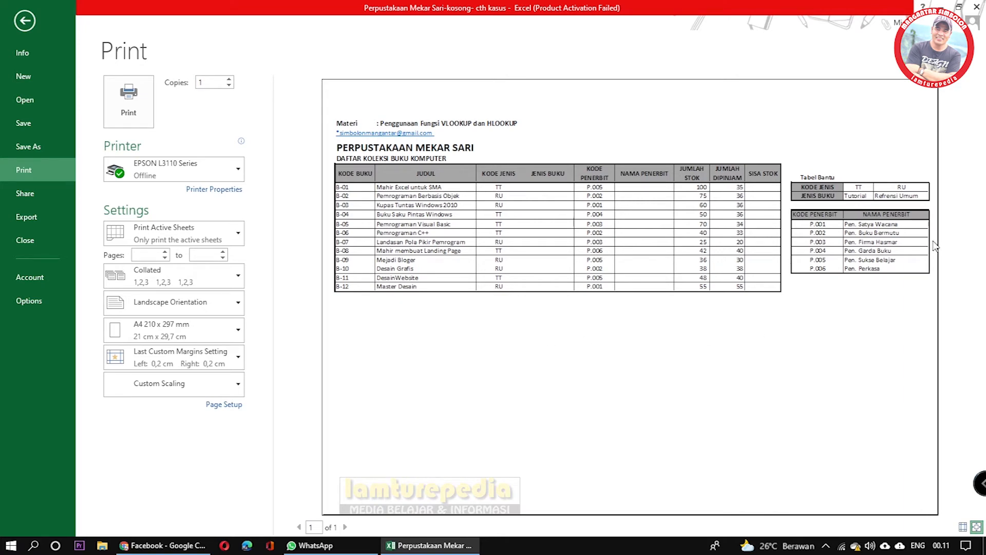
pyautogui.click(26, 26)
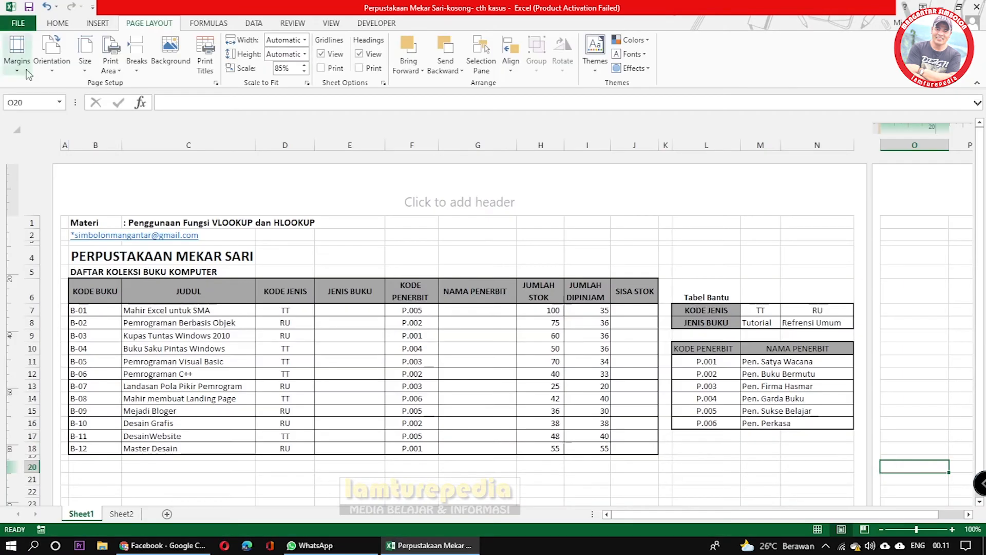
# Set the print scale to 90% and narrow the JUDUL, KODE JENIS, JENIS BUKU and KODE PENERBIT columns so both tables fit on one page
pyautogui.click(305, 66)
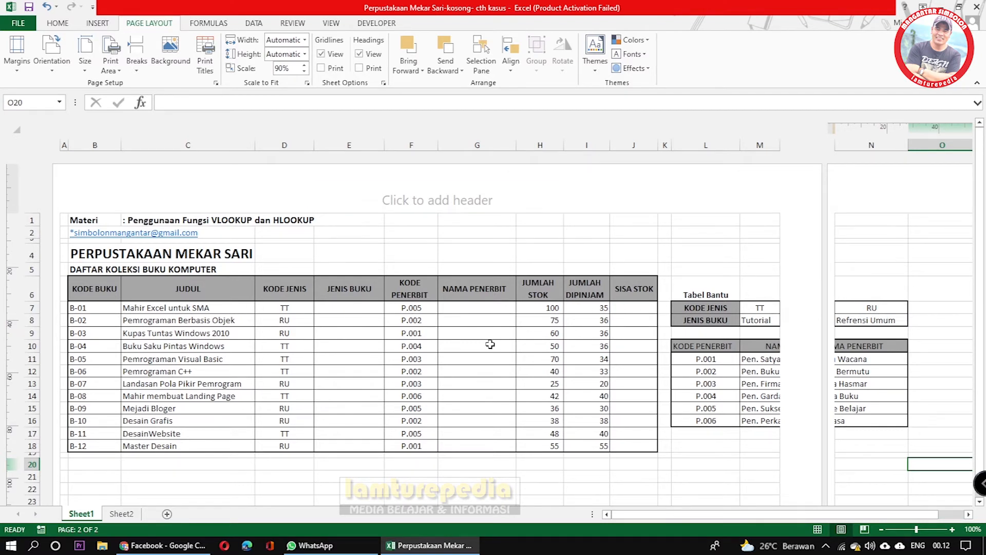
pyautogui.click(189, 298)
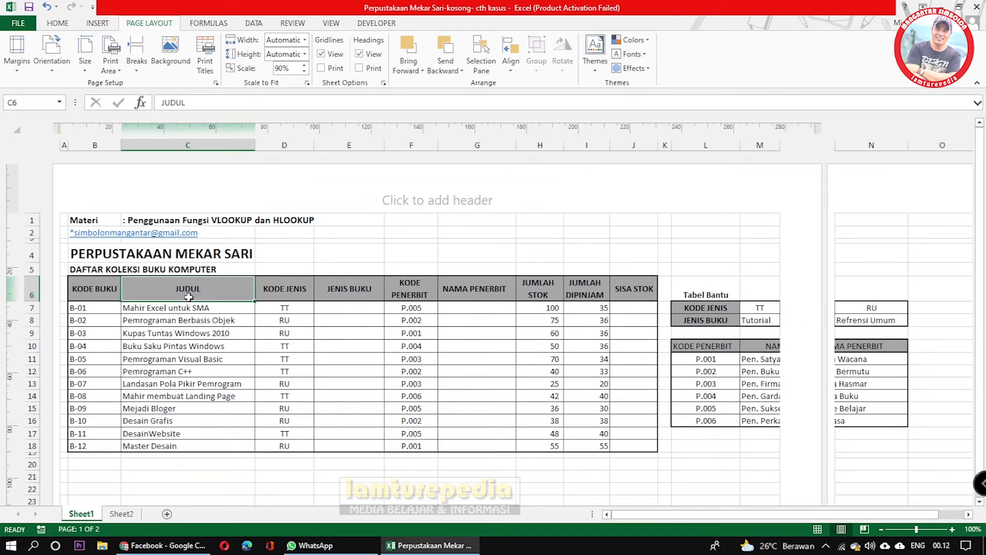
pyautogui.moveTo(251, 146); pyautogui.dragTo(242, 151)
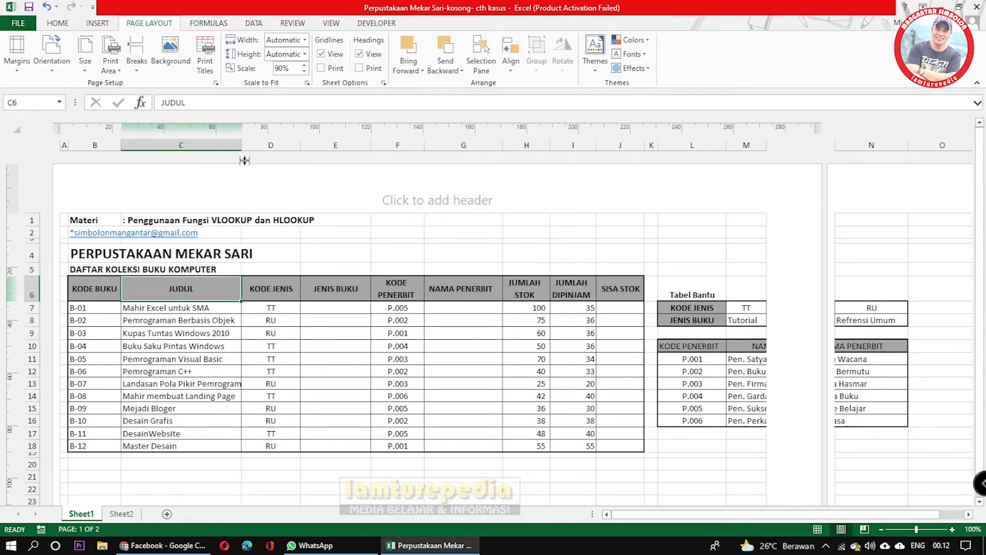
pyautogui.click(283, 290)
pyautogui.moveTo(298, 150); pyautogui.dragTo(288, 156)
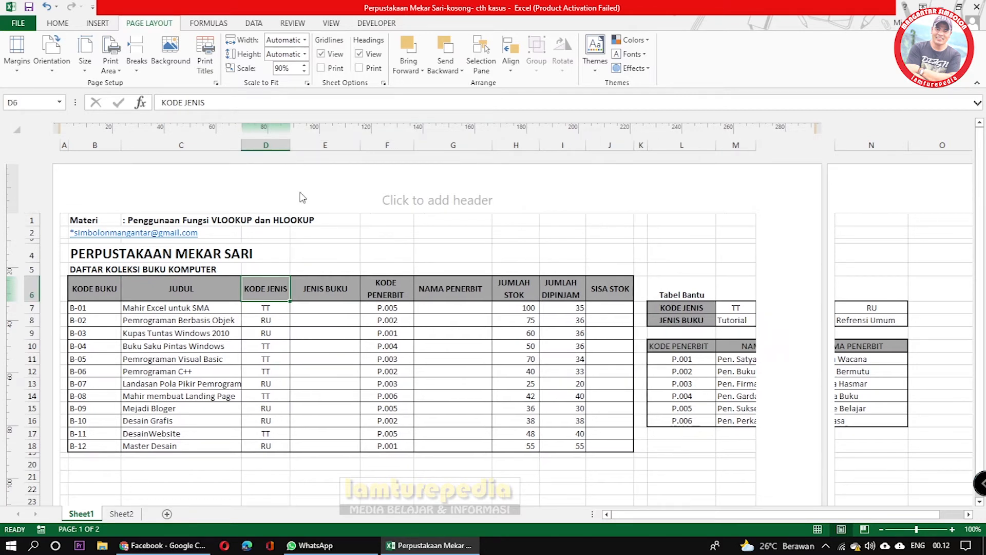
pyautogui.moveTo(360, 150); pyautogui.dragTo(342, 161)
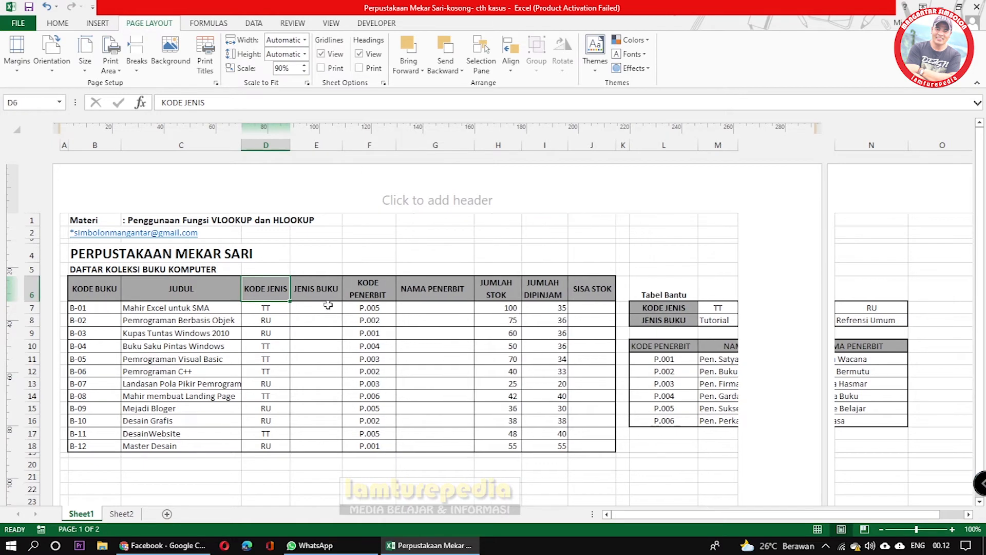
pyautogui.moveTo(395, 149); pyautogui.dragTo(386, 157)
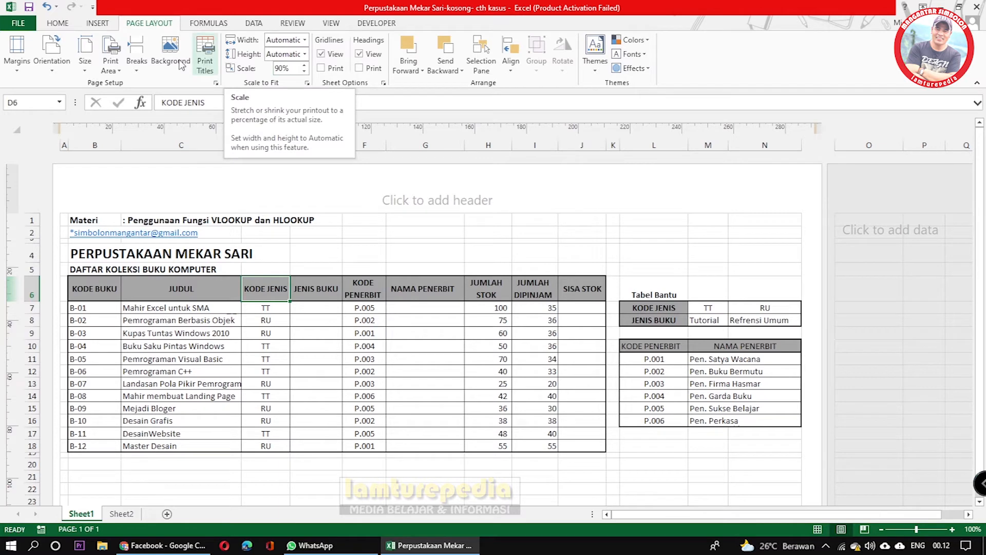
# Review the narrowed columns in the print preview at 90% scale and return to the worksheet
pyautogui.click(11, 25)
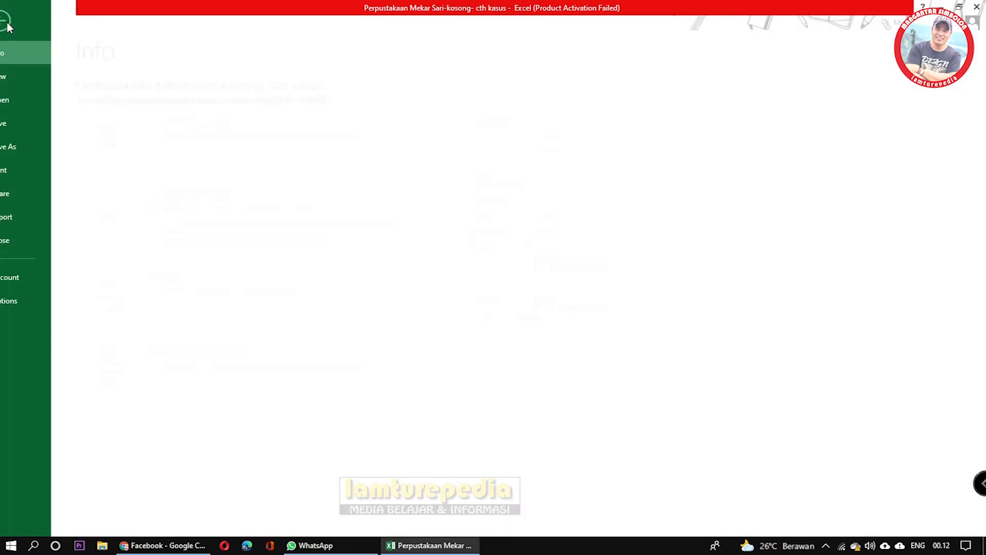
pyautogui.click(29, 175)
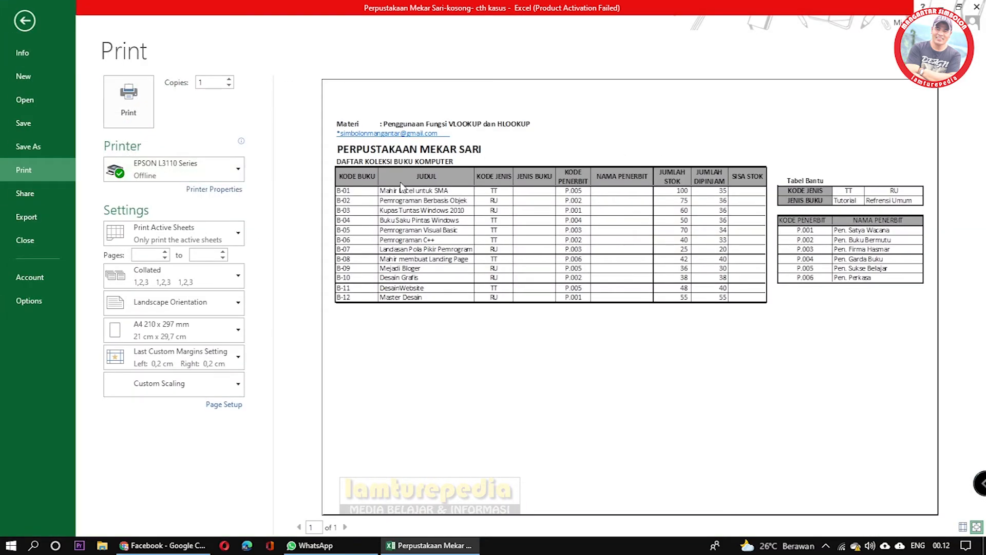
pyautogui.click(26, 23)
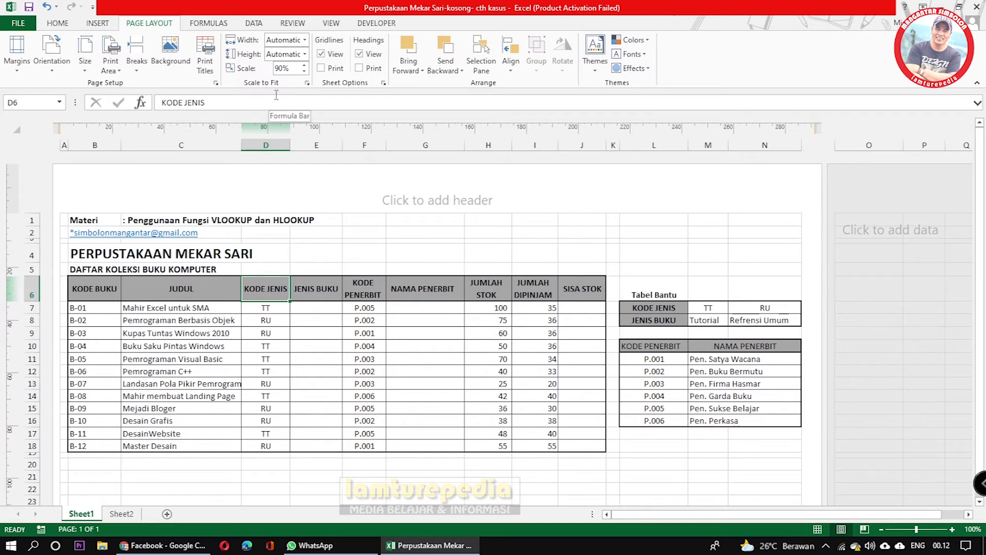
# Raise the print scale to 100% and narrow the KODE BUKU column below the width of its header text
pyautogui.click(304, 65)
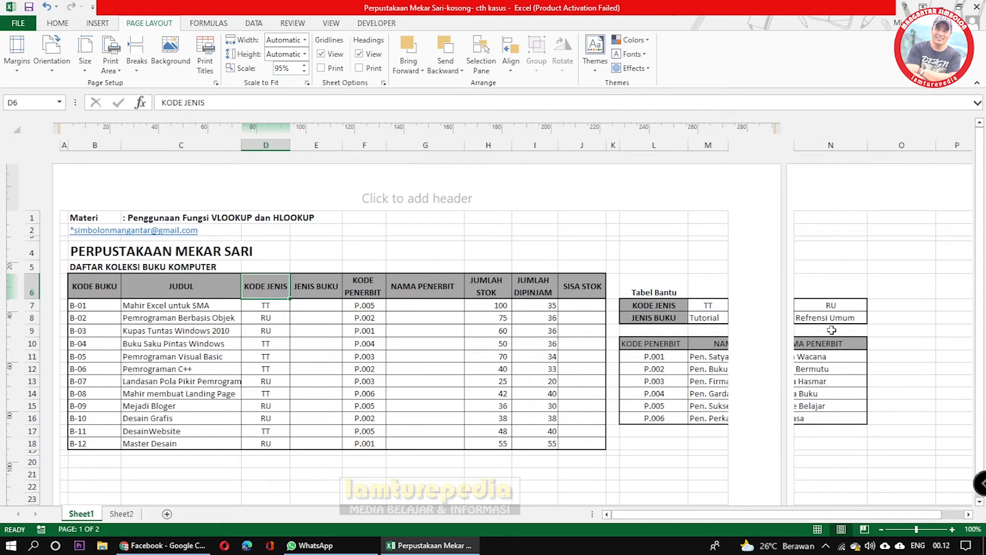
pyautogui.click(304, 65)
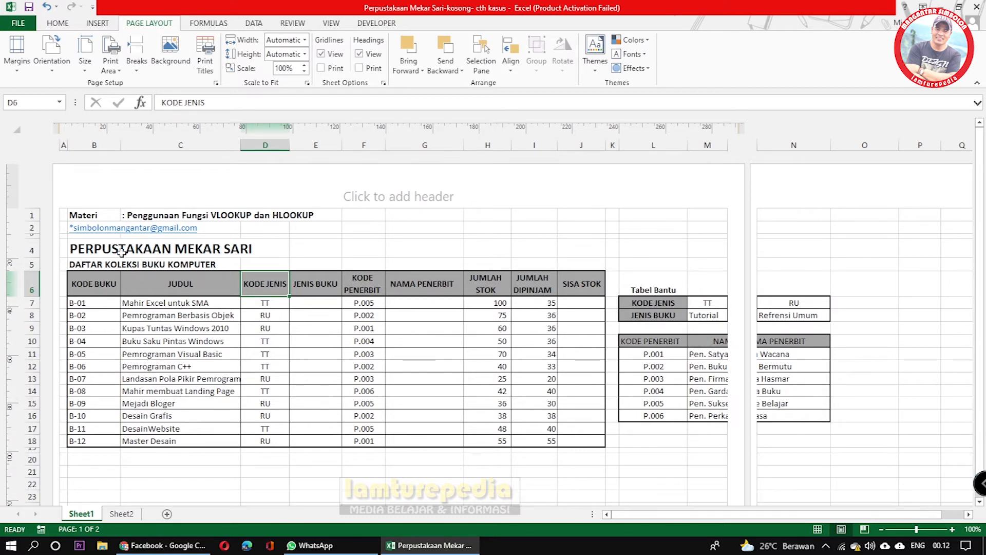
pyautogui.click(76, 285)
pyautogui.moveTo(120, 146); pyautogui.dragTo(100, 158)
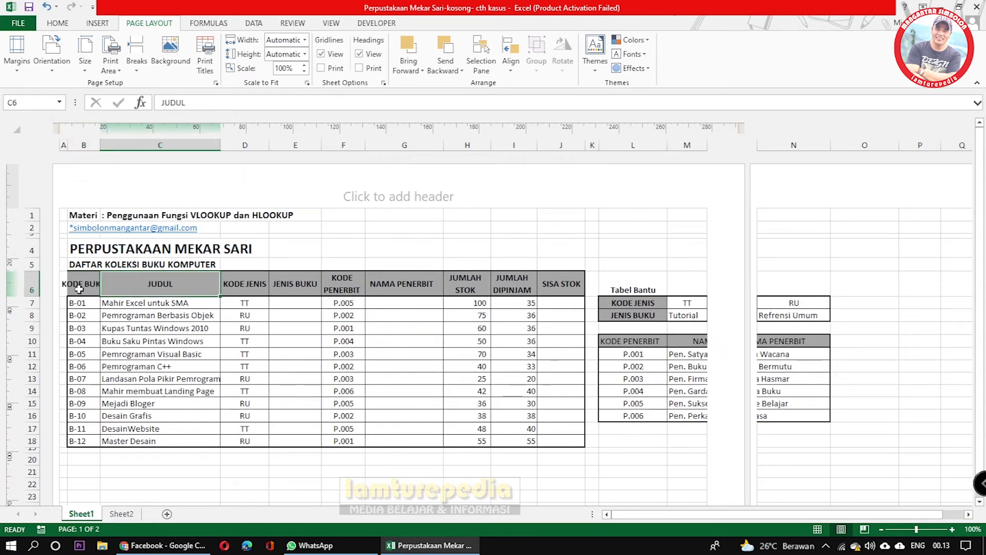
# Turn on Wrap text for the KODE BUKU header cell B6 in the cell alignment settings
pyautogui.click(122, 286)
pyautogui.click(79, 282)
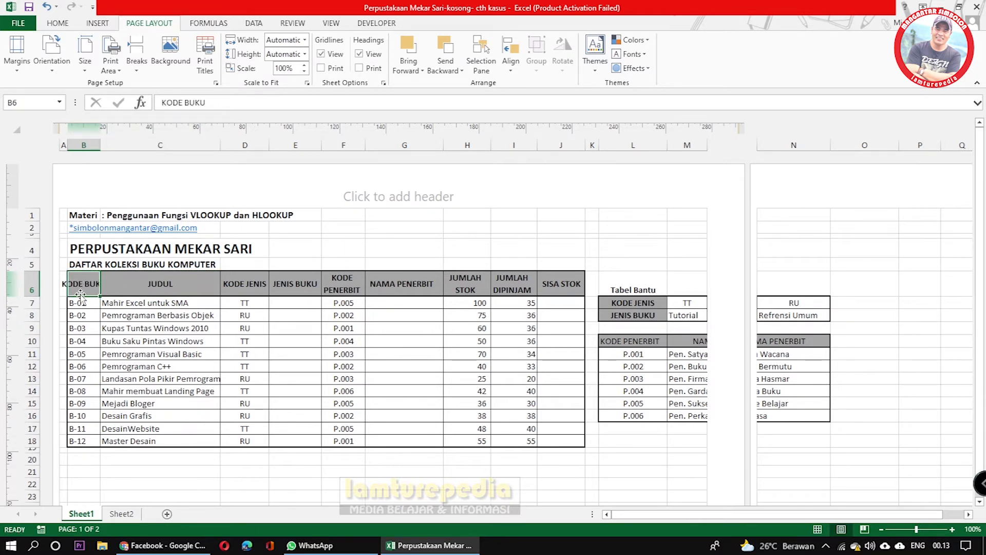
pyautogui.click(134, 289)
pyautogui.click(80, 286)
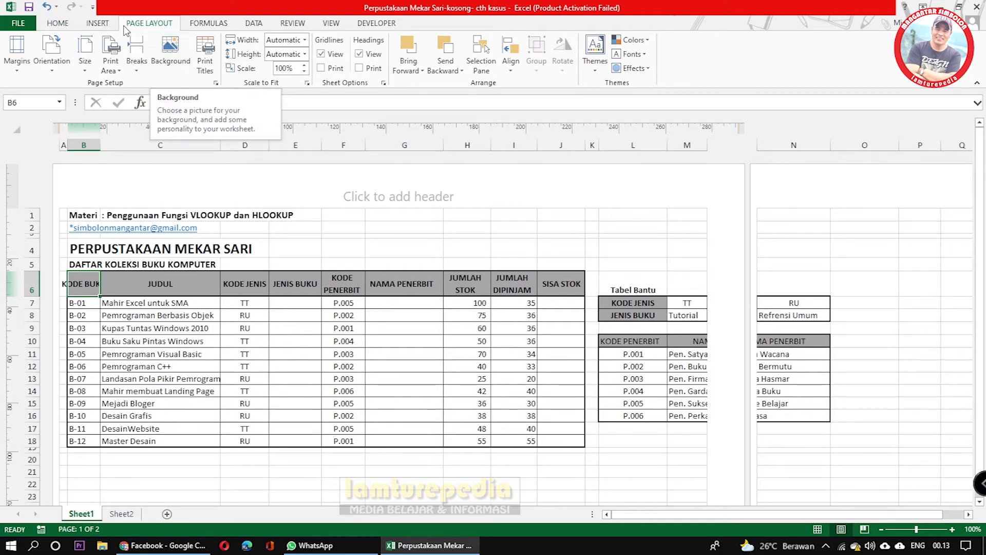
pyautogui.click(63, 25)
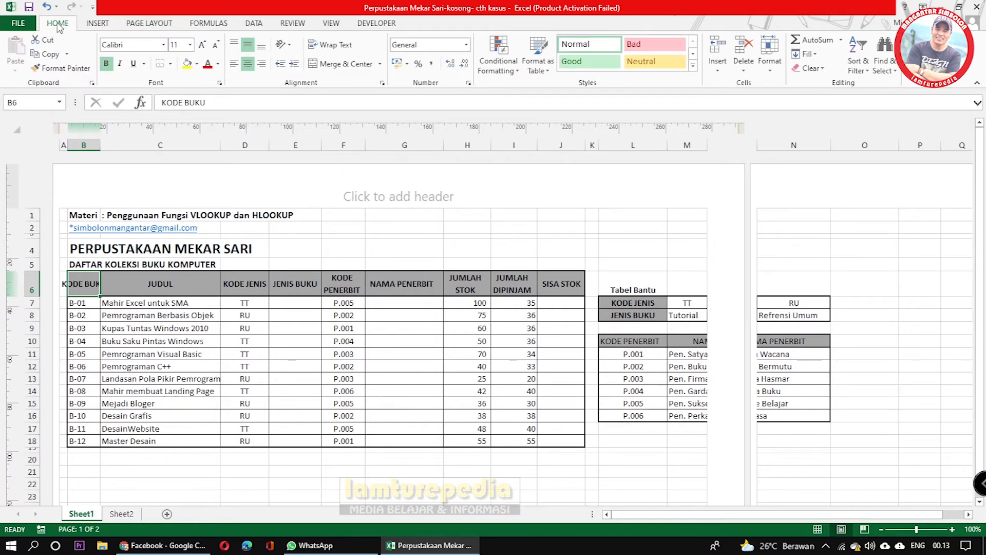
pyautogui.click(382, 83)
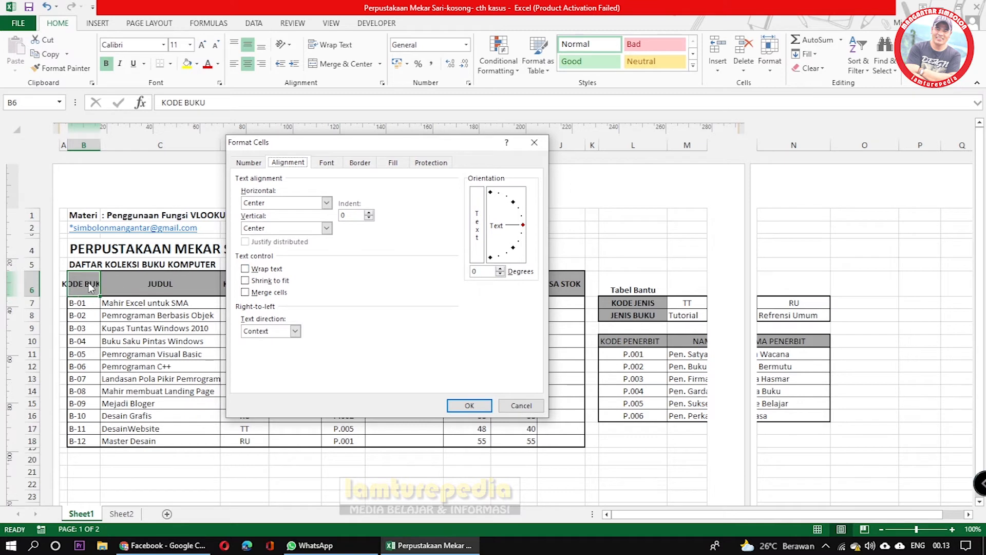
pyautogui.click(245, 268)
pyautogui.click(469, 405)
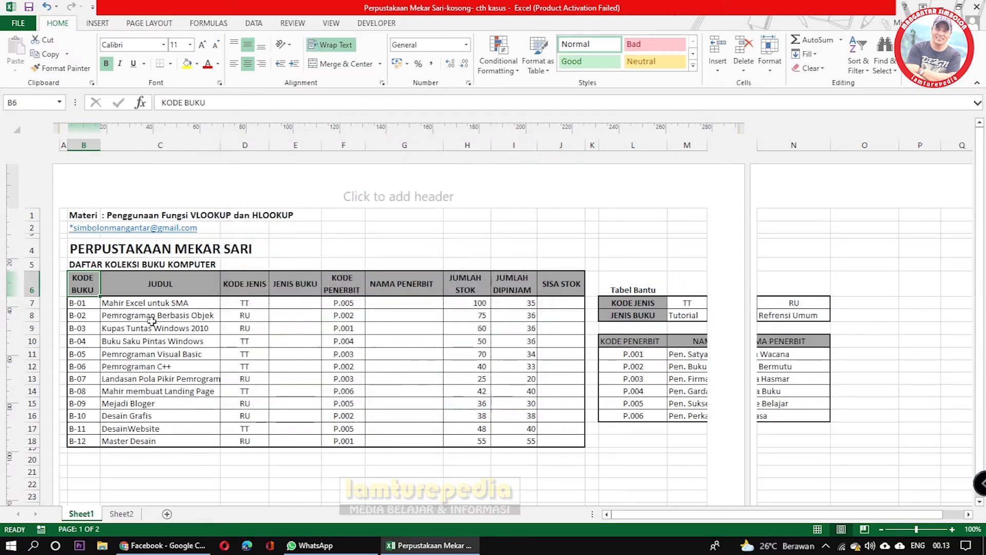
pyautogui.moveTo(105, 314); pyautogui.dragTo(91, 312)
pyautogui.click(85, 288)
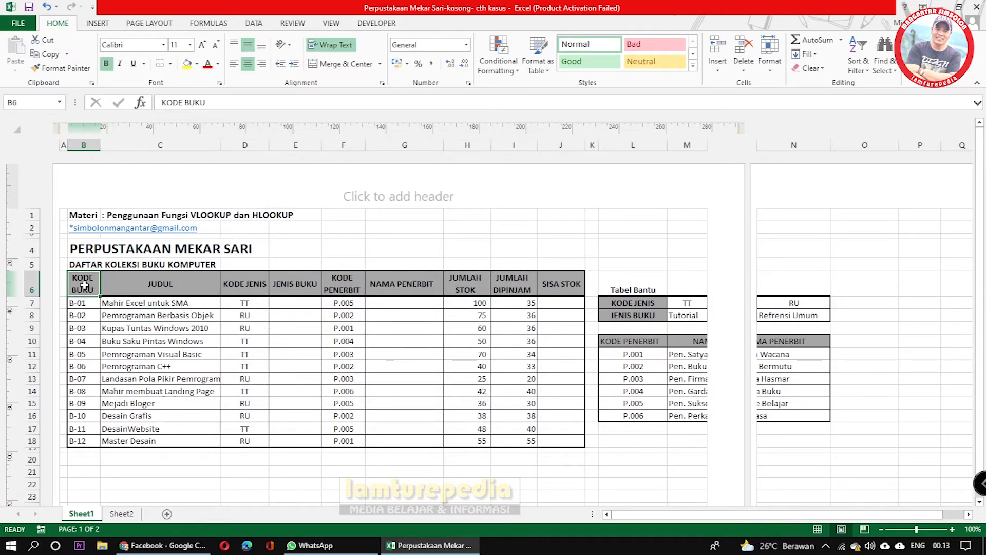
pyautogui.click(91, 339)
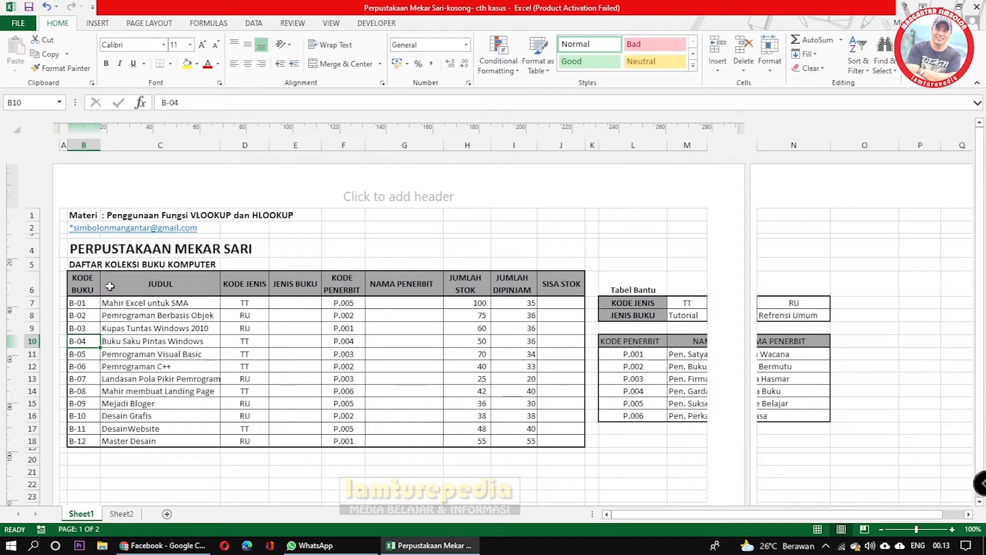
# Turn on Wrap text for the KODE JENIS header cell D6
pyautogui.click(244, 285)
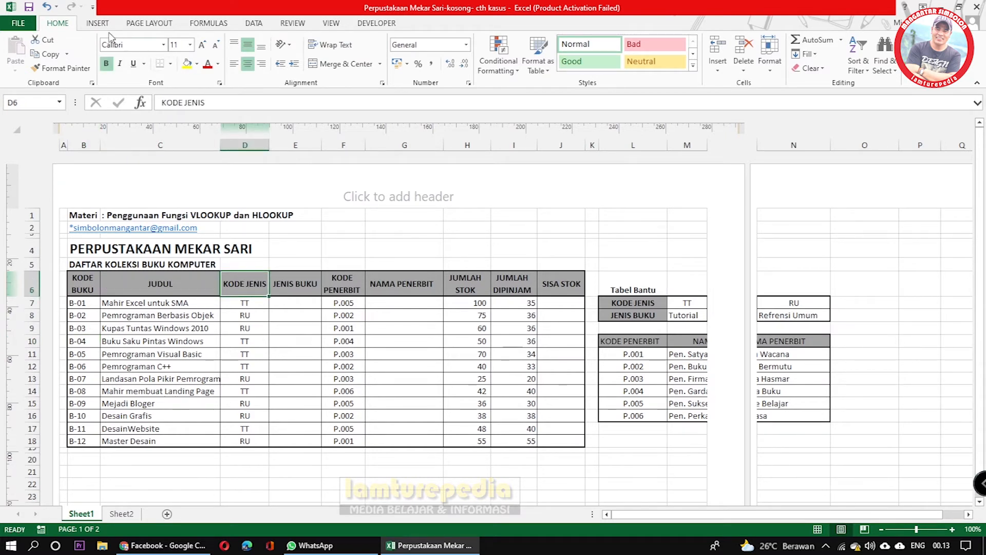
pyautogui.click(382, 82)
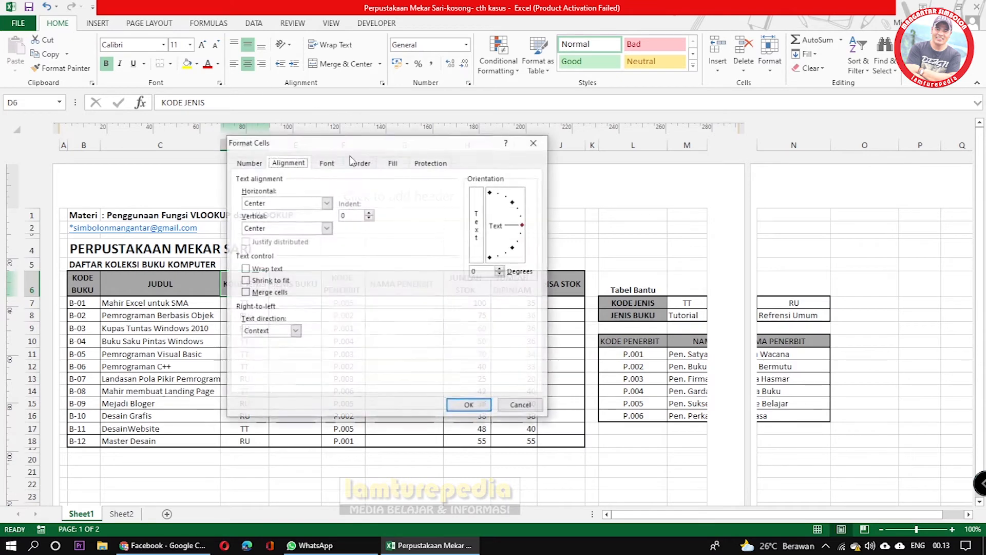
pyautogui.click(257, 269)
pyautogui.click(469, 406)
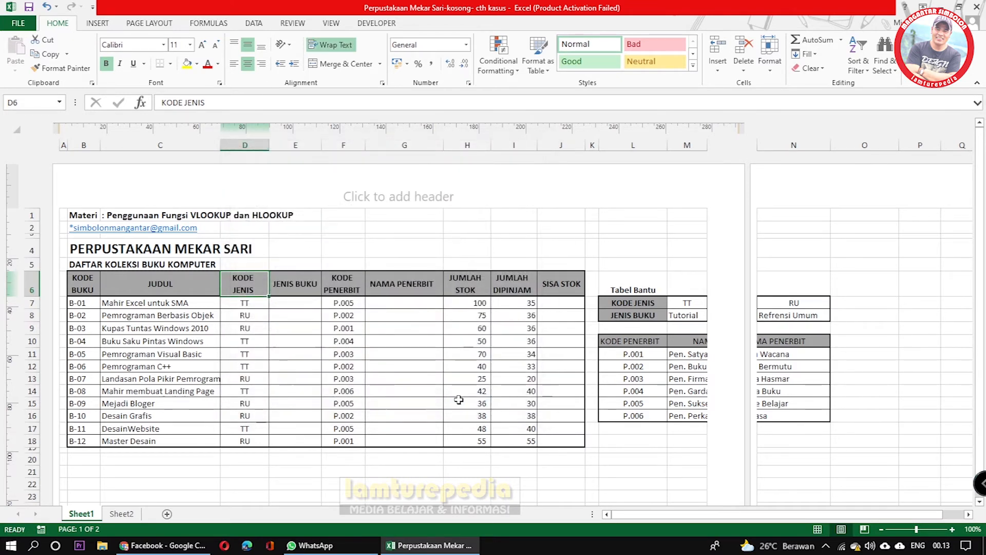
# Narrow the JENIS BUKU column and wrap the text in its header cell E6
pyautogui.moveTo(322, 145); pyautogui.dragTo(302, 146)
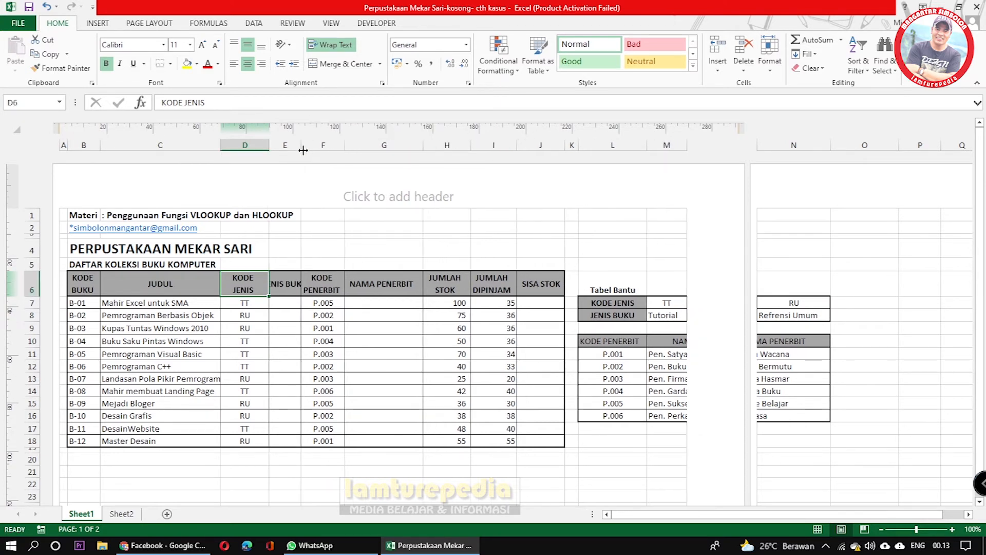
pyautogui.click(286, 282)
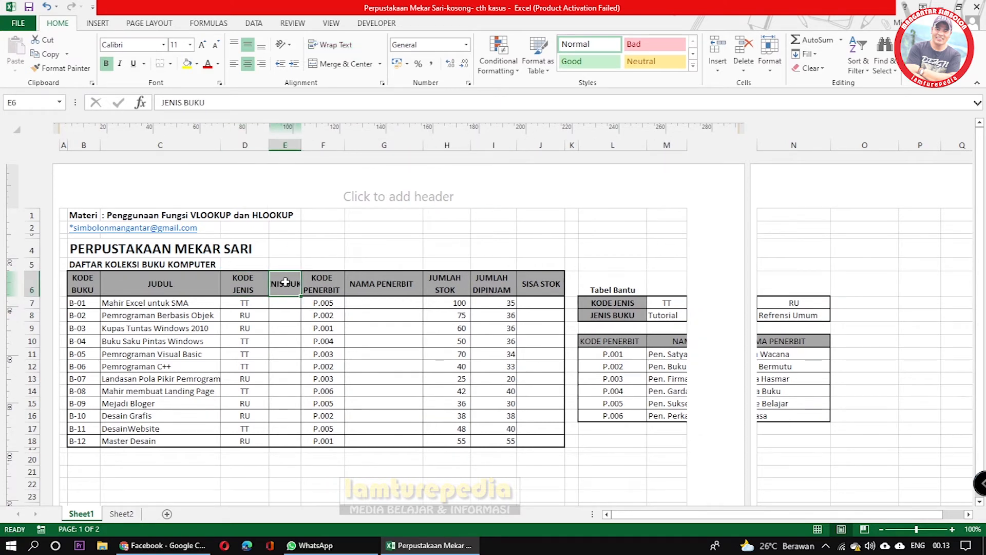
pyautogui.click(382, 83)
pyautogui.click(247, 268)
pyautogui.click(468, 404)
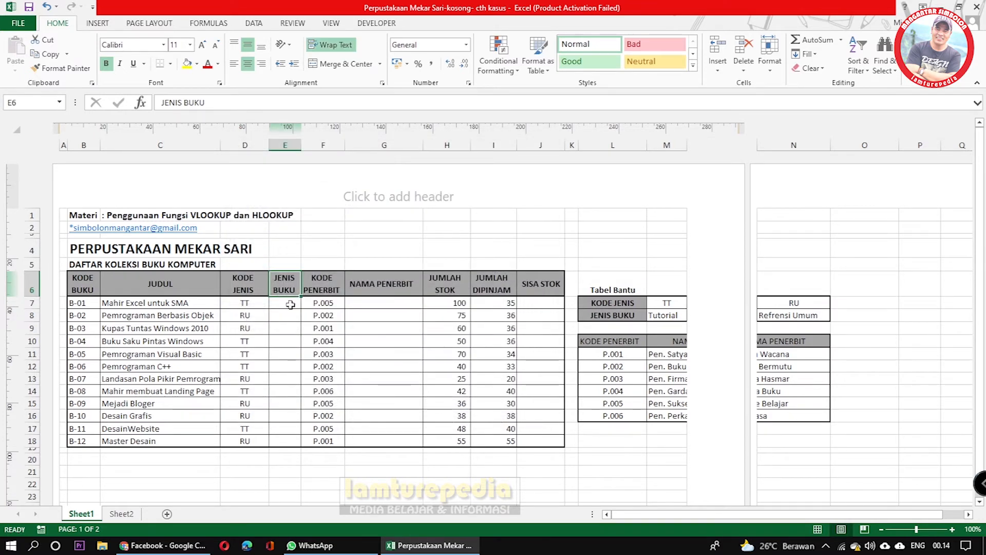
pyautogui.click(291, 304)
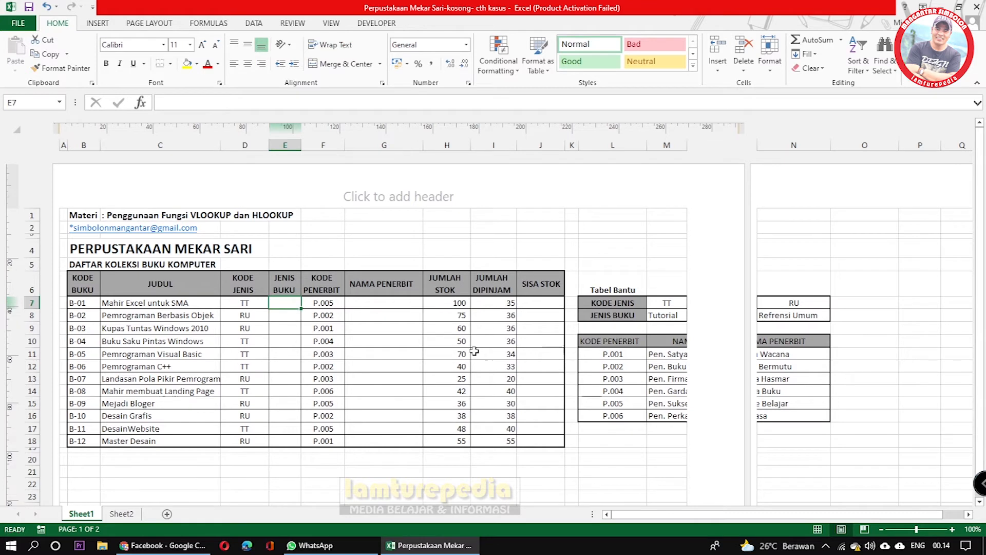
# Adjust the widths of columns G through J to bring both tables onto one page, and wrap the text in the SISA STOK header
pyautogui.click(389, 283)
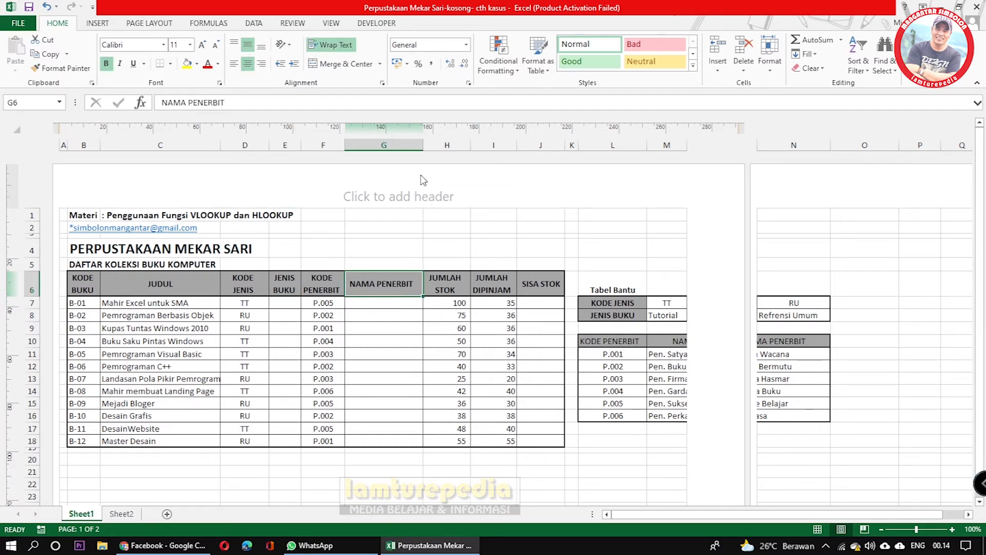
pyautogui.moveTo(420, 146); pyautogui.dragTo(506, 147)
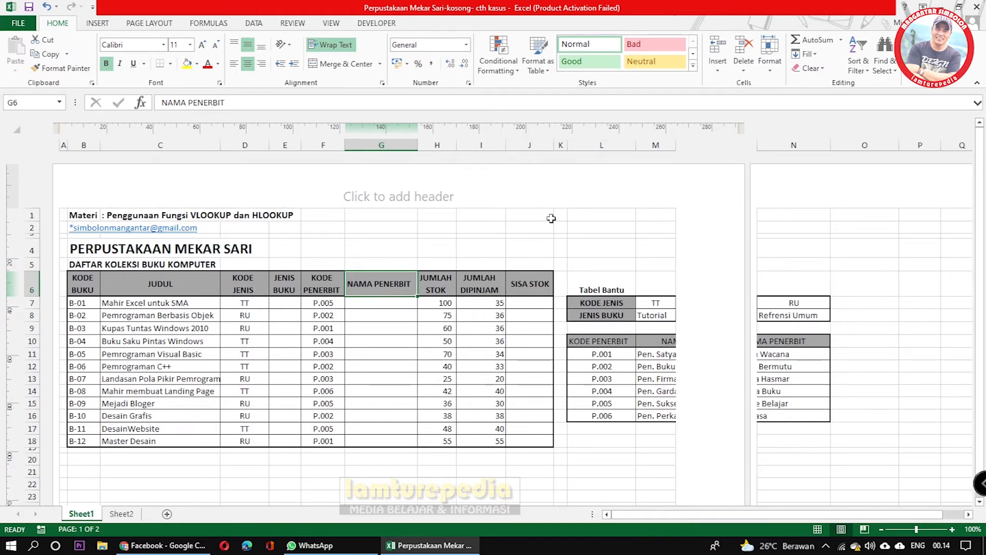
pyautogui.moveTo(555, 148); pyautogui.dragTo(542, 153)
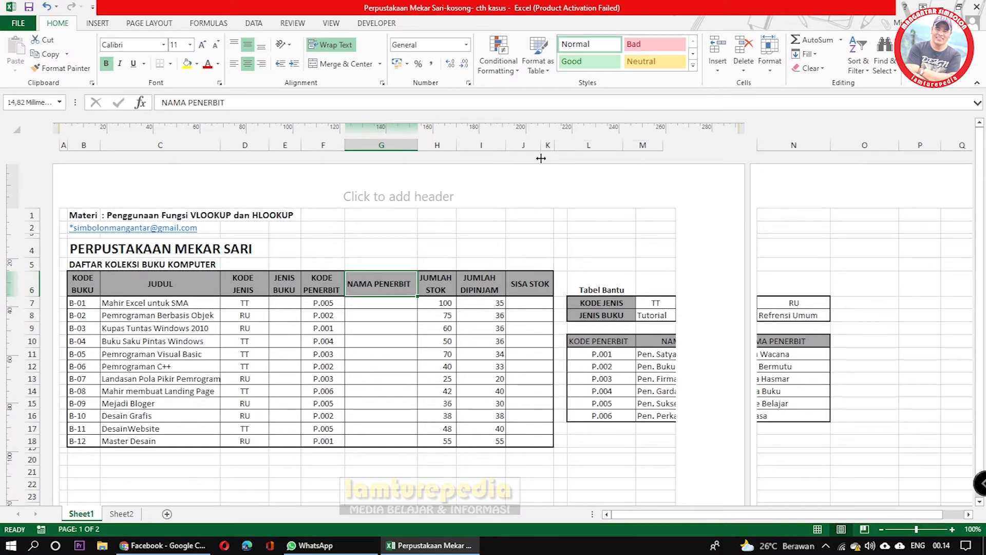
pyautogui.click(520, 285)
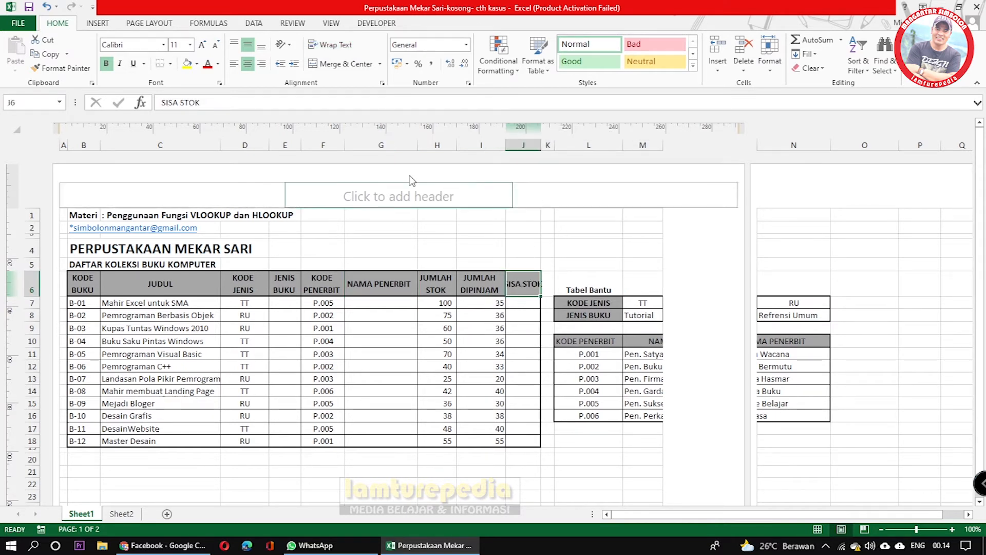
pyautogui.click(382, 83)
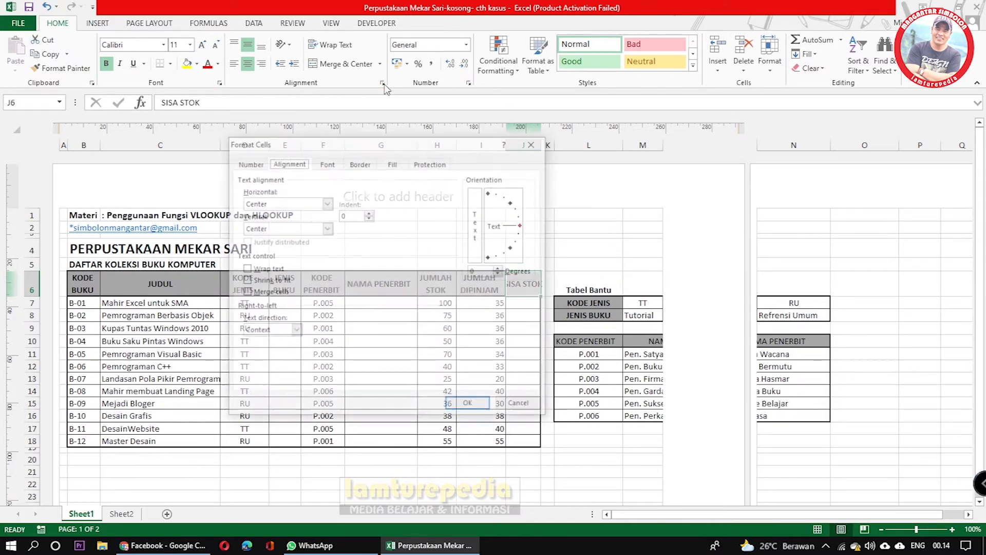
pyautogui.click(245, 268)
pyautogui.click(468, 406)
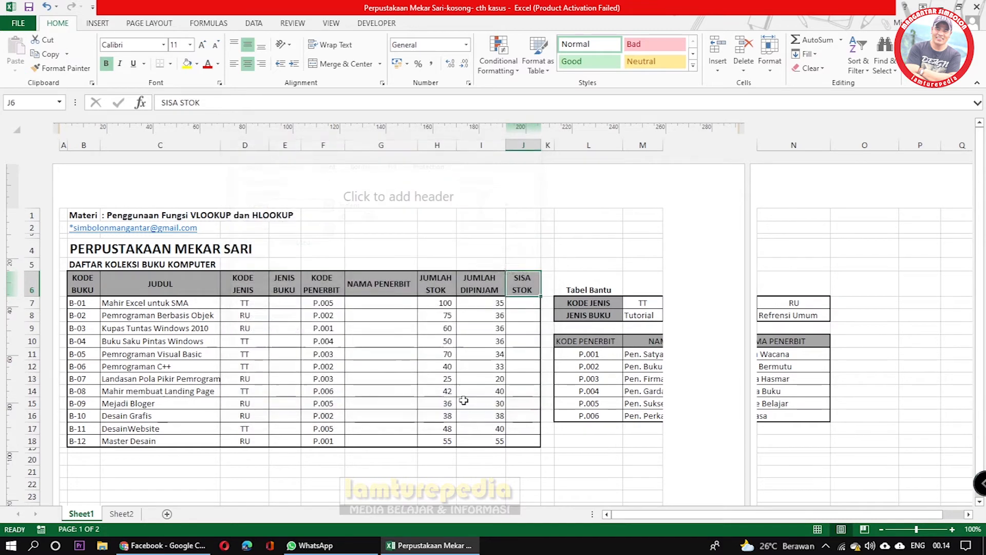
pyautogui.moveTo(541, 145); pyautogui.dragTo(535, 145)
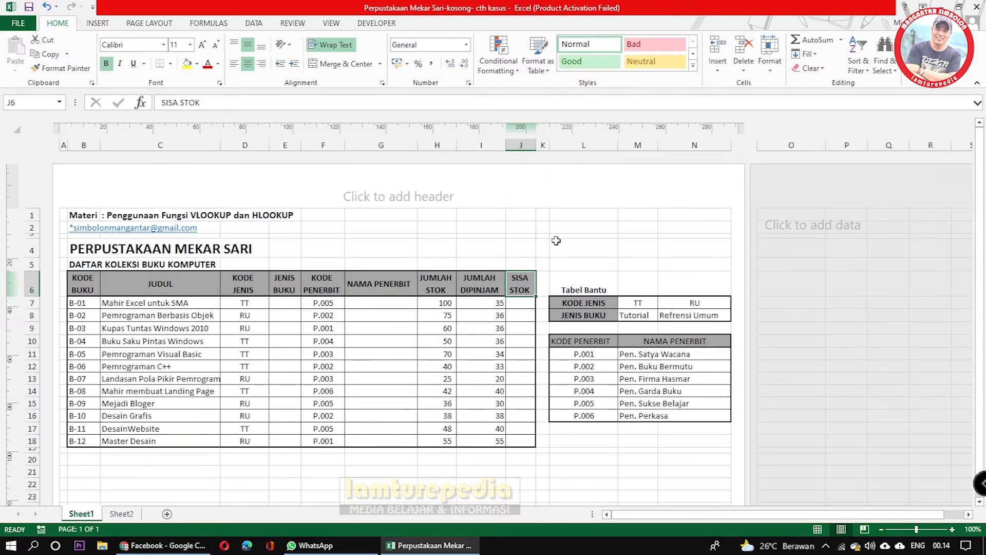
# Check the print preview of the library book worksheet and return to the sheet
pyautogui.click(654, 401)
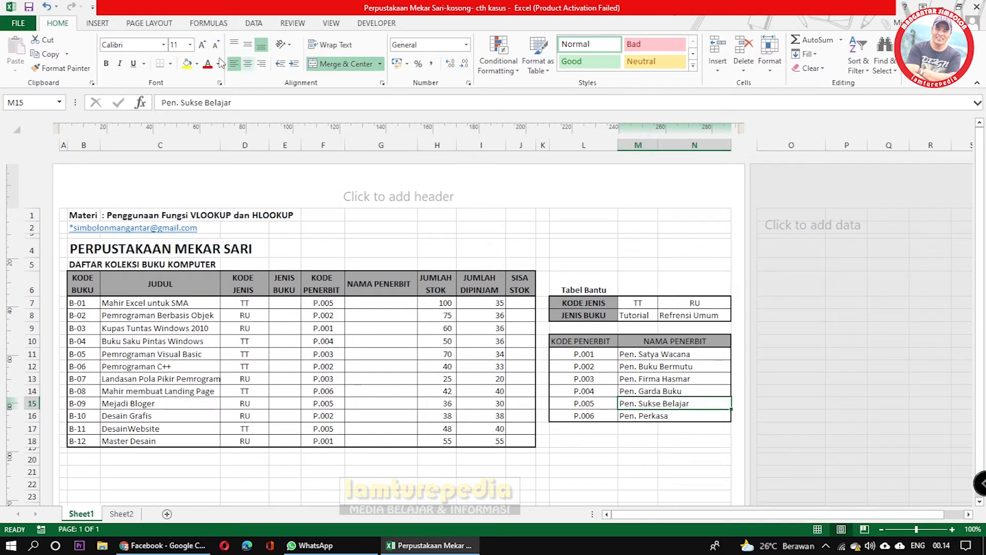
pyautogui.click(147, 24)
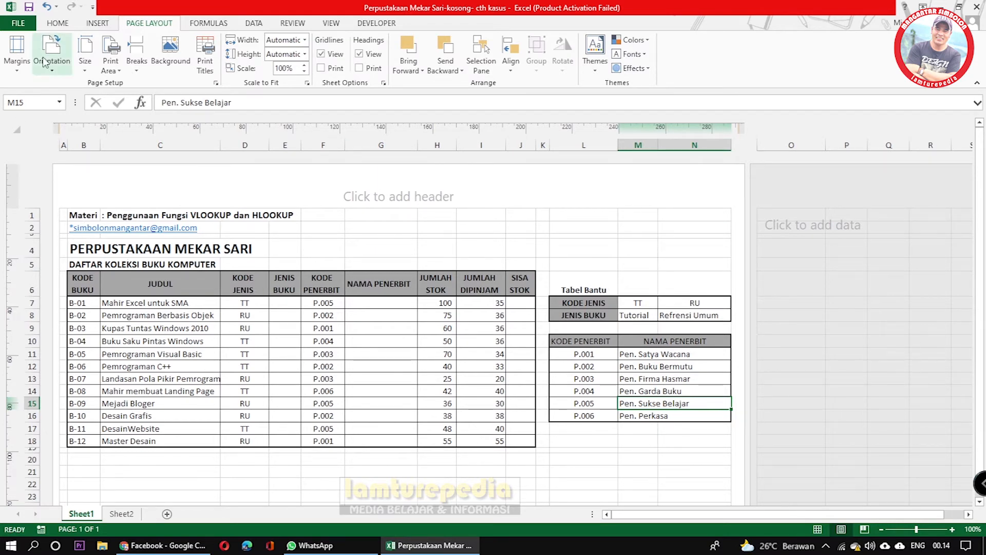
pyautogui.click(18, 24)
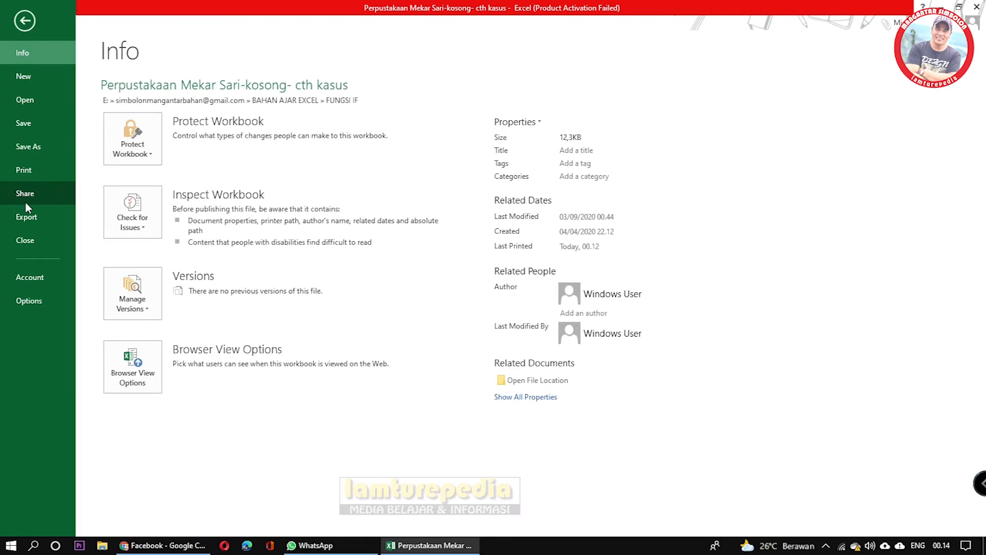
pyautogui.click(29, 174)
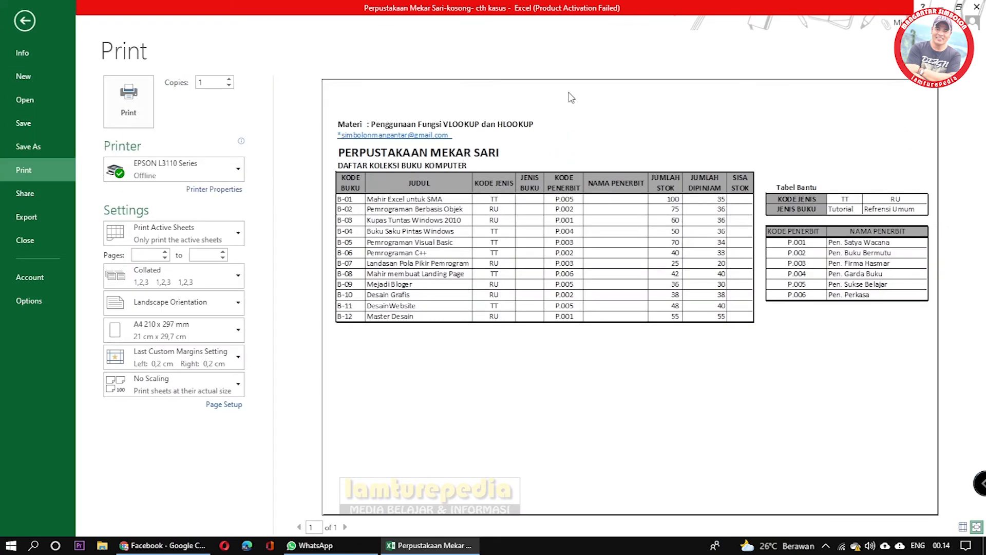
pyautogui.click(24, 22)
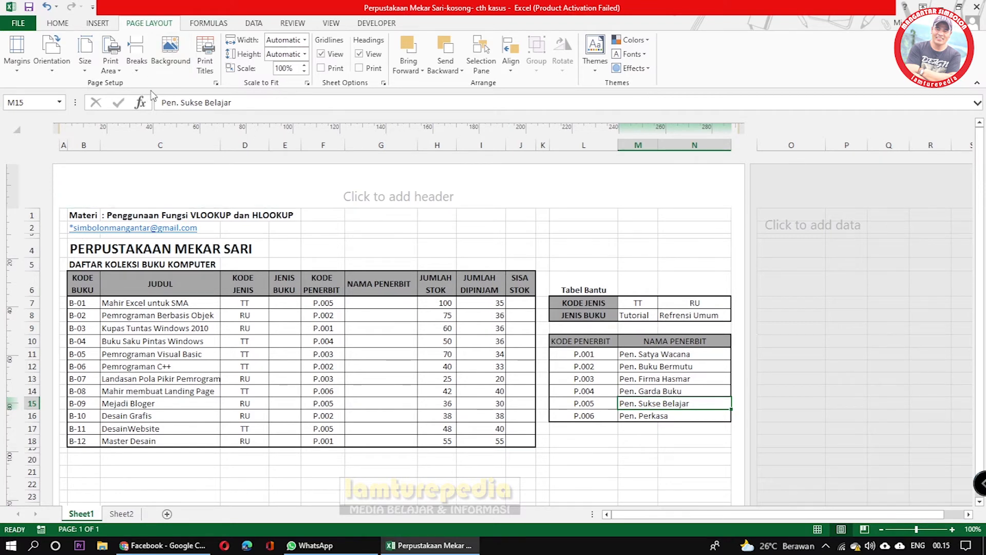
# Review the page margins in Page Setup without changing them
pyautogui.click(216, 82)
pyautogui.click(277, 164)
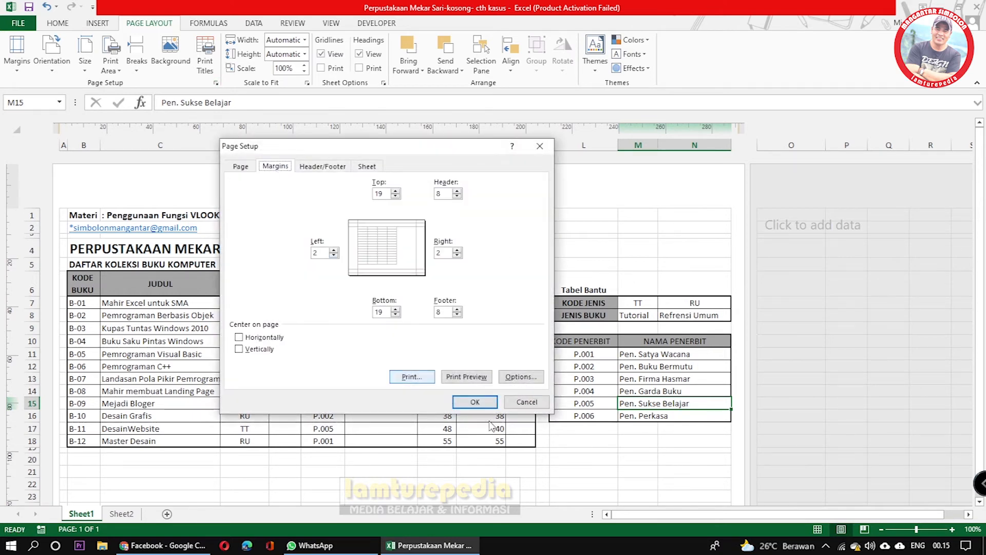
pyautogui.click(519, 401)
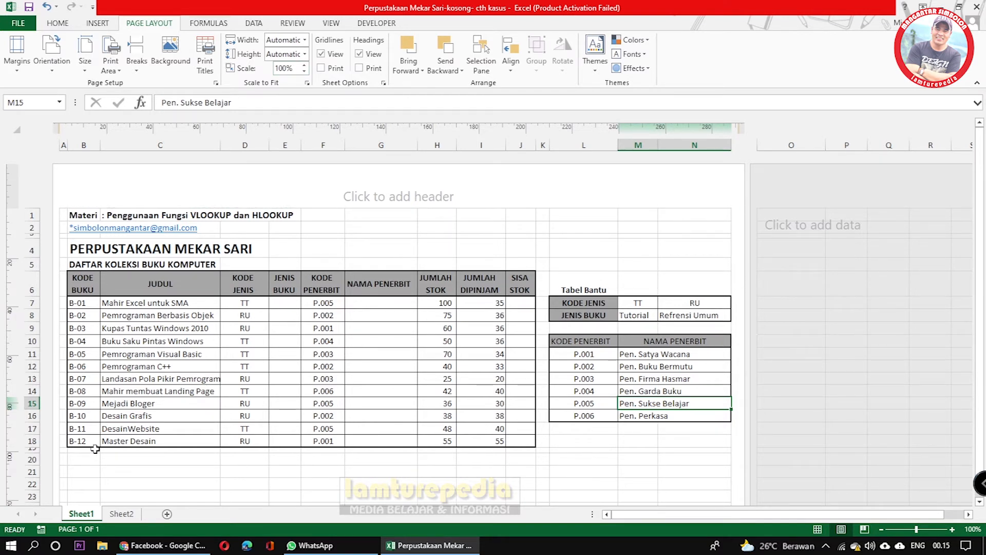
# Set the worksheet's paper size to Letter 8,5 x 11 in (216 x 279 mm) in Page Setup
pyautogui.click(217, 84)
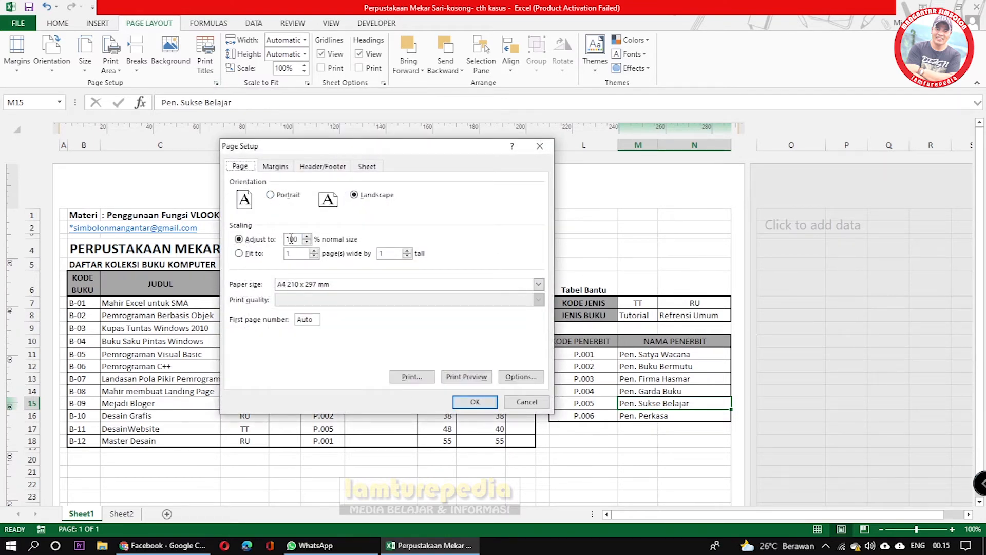
pyautogui.click(538, 284)
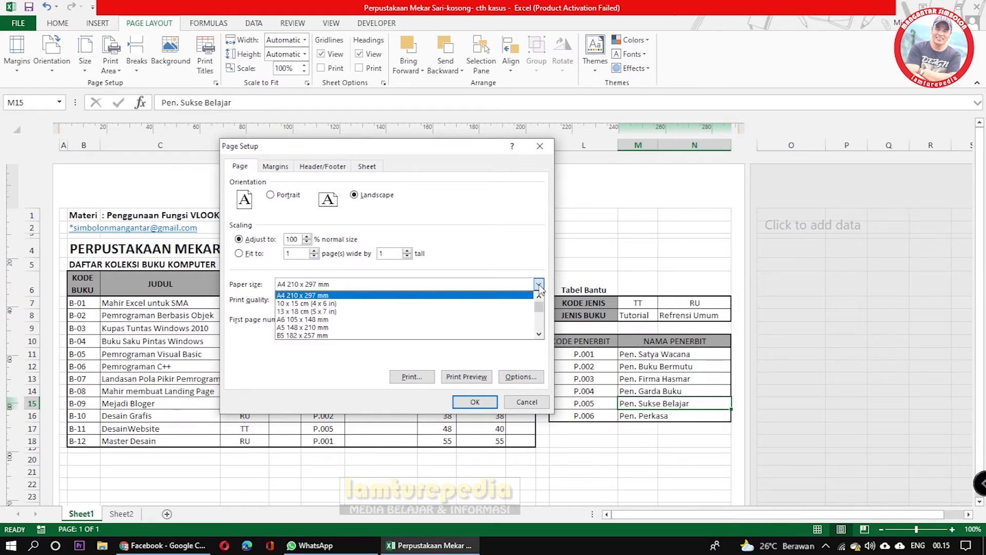
pyautogui.moveTo(541, 311); pyautogui.dragTo(541, 322)
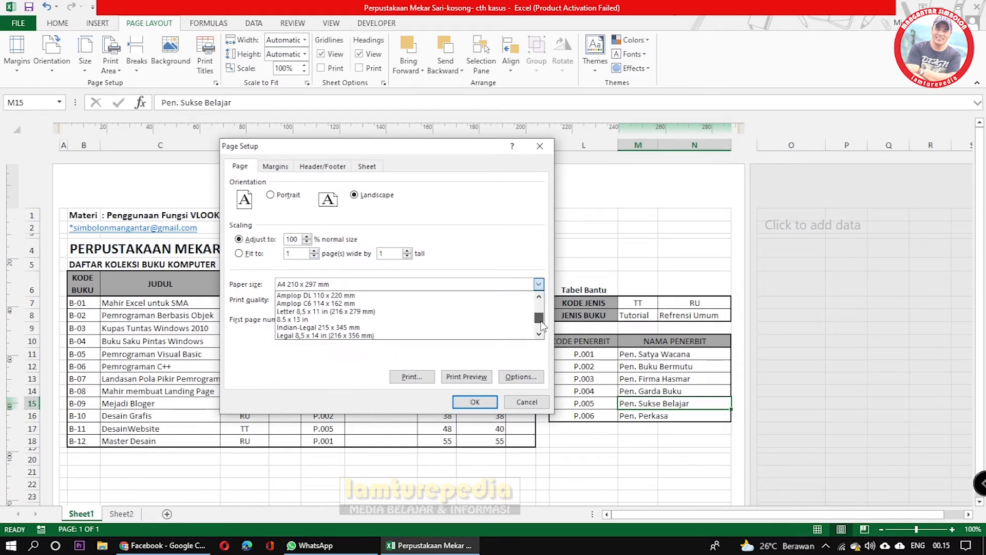
pyautogui.click(343, 312)
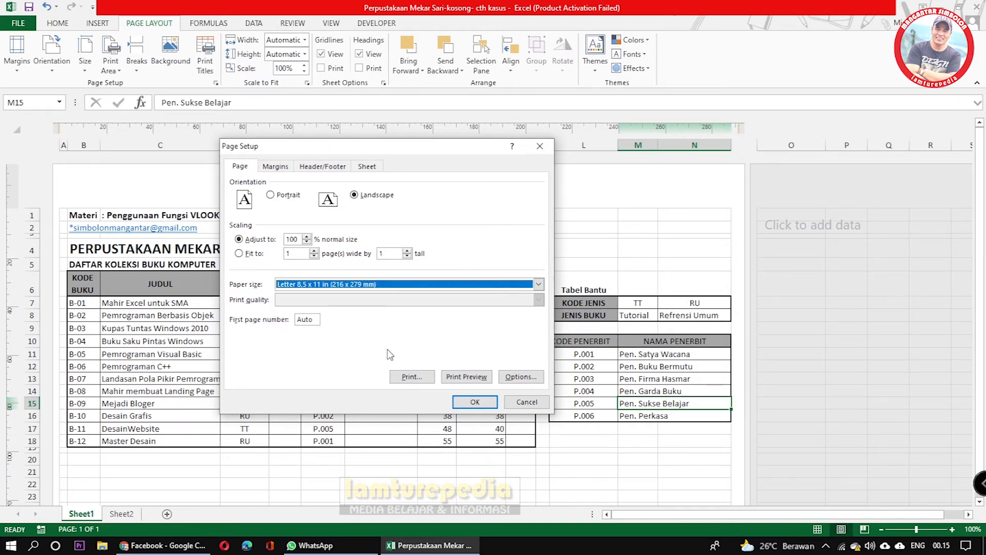
pyautogui.click(469, 401)
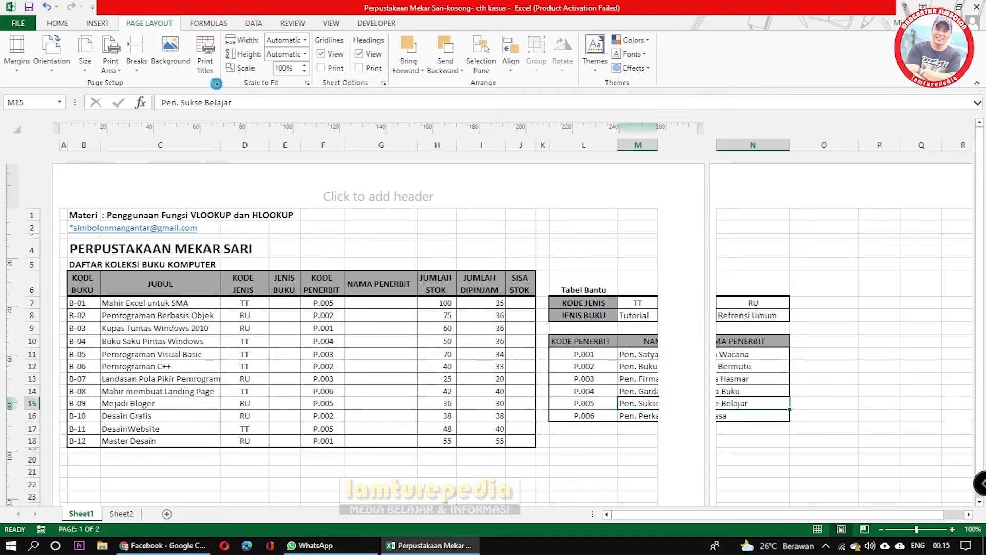
# Browse the available paper sizes in Page Setup and reselect Letter 8,5 x 11 in
pyautogui.click(217, 83)
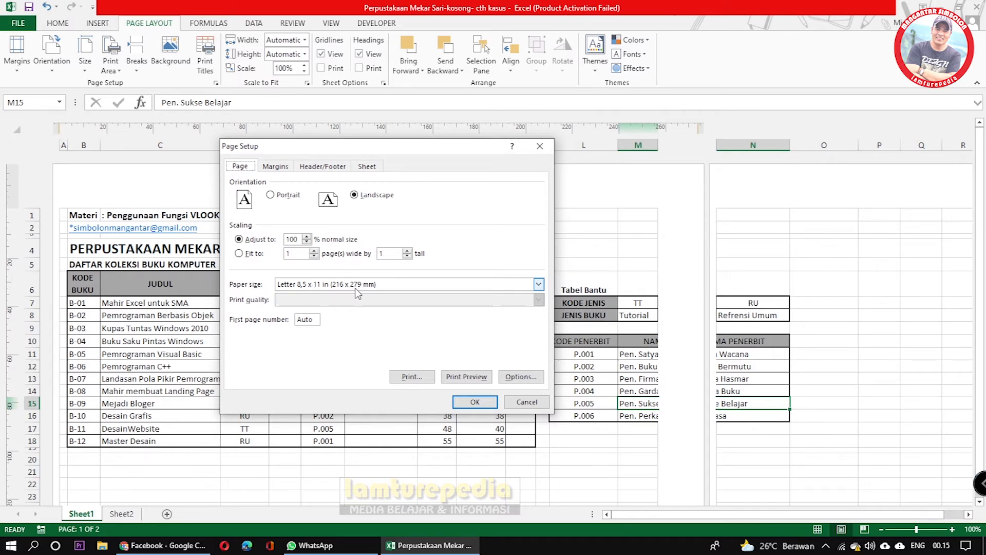
pyautogui.click(538, 284)
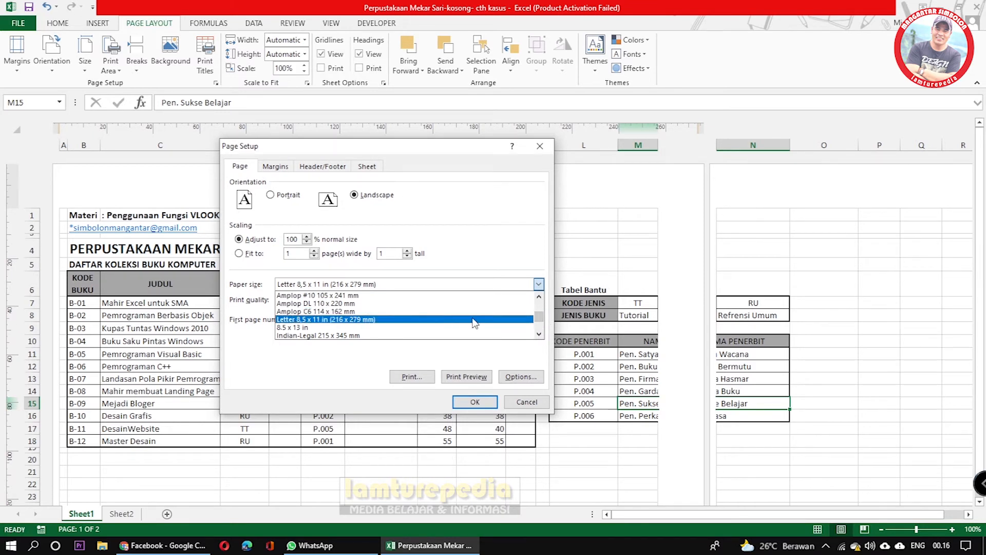
pyautogui.moveTo(538, 316); pyautogui.dragTo(540, 303)
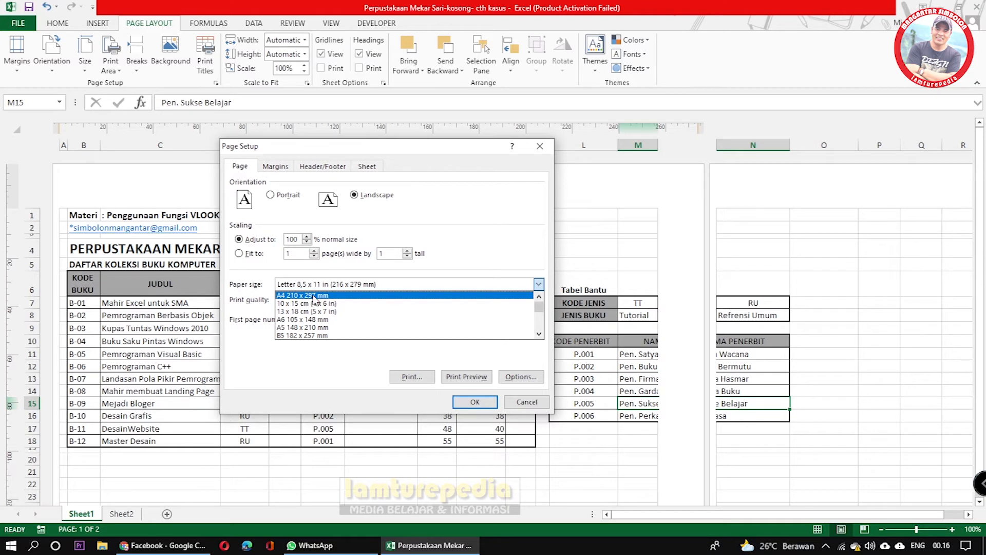
pyautogui.moveTo(544, 308); pyautogui.dragTo(545, 319)
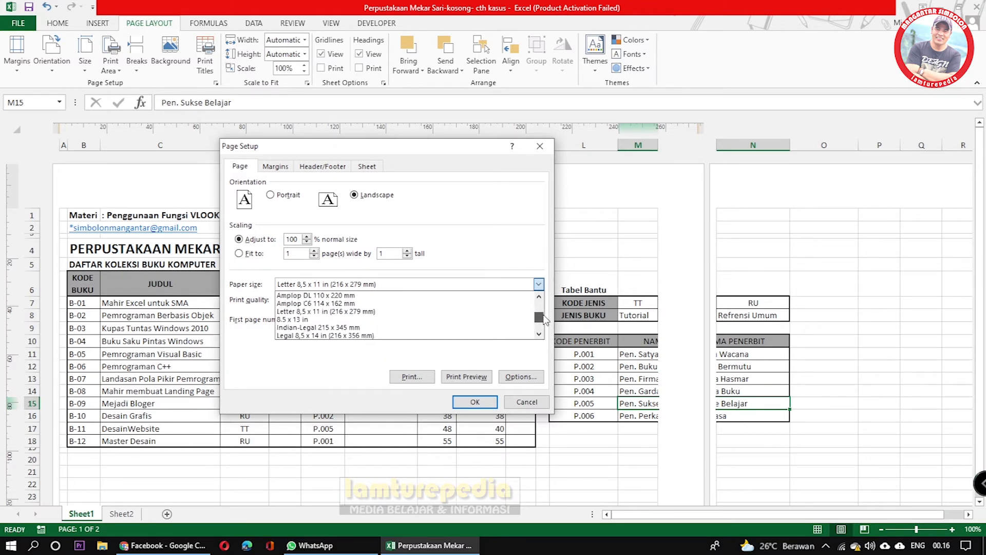
pyautogui.click(357, 314)
pyautogui.click(465, 401)
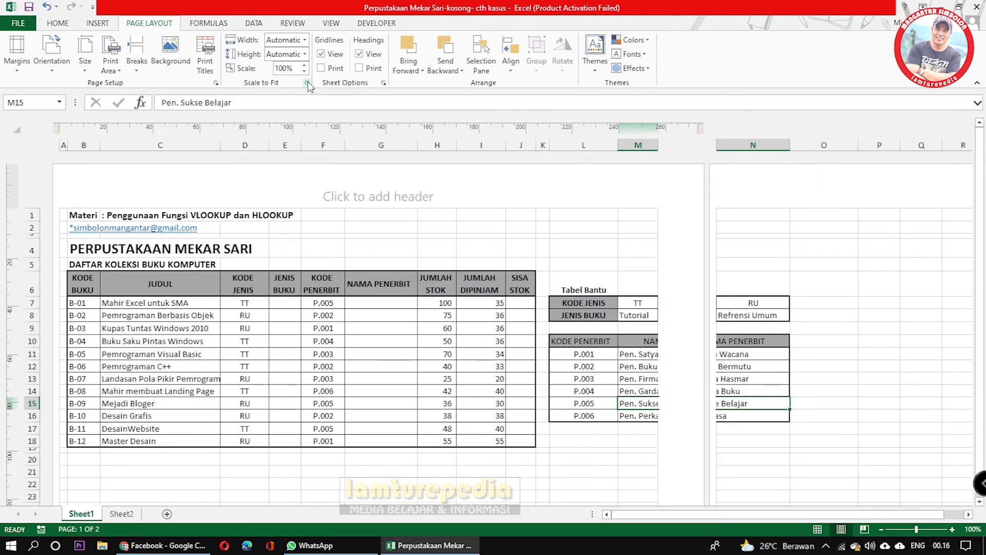
# Change the worksheet's paper size to Legal 8,5 x 14 in (216 x 356 mm)
pyautogui.click(215, 82)
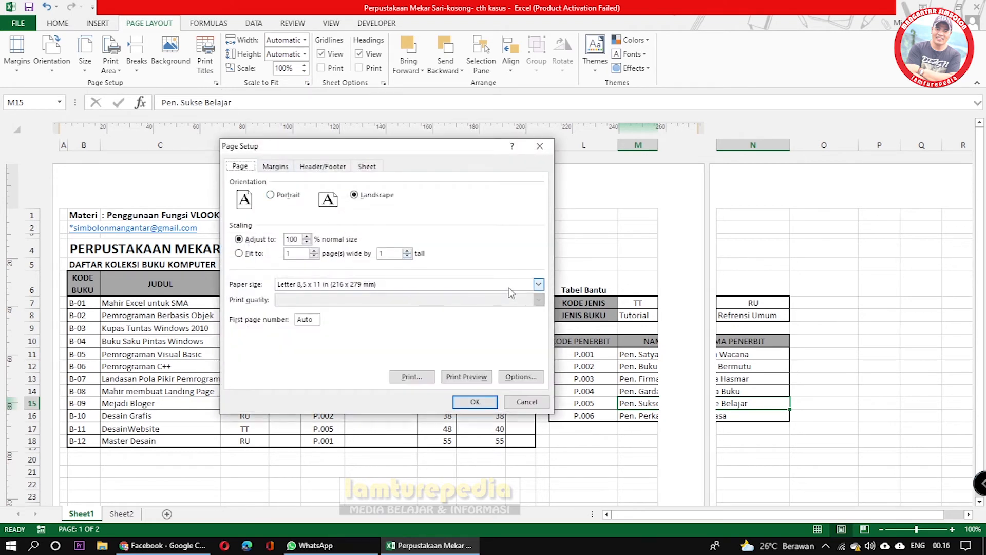
pyautogui.click(538, 284)
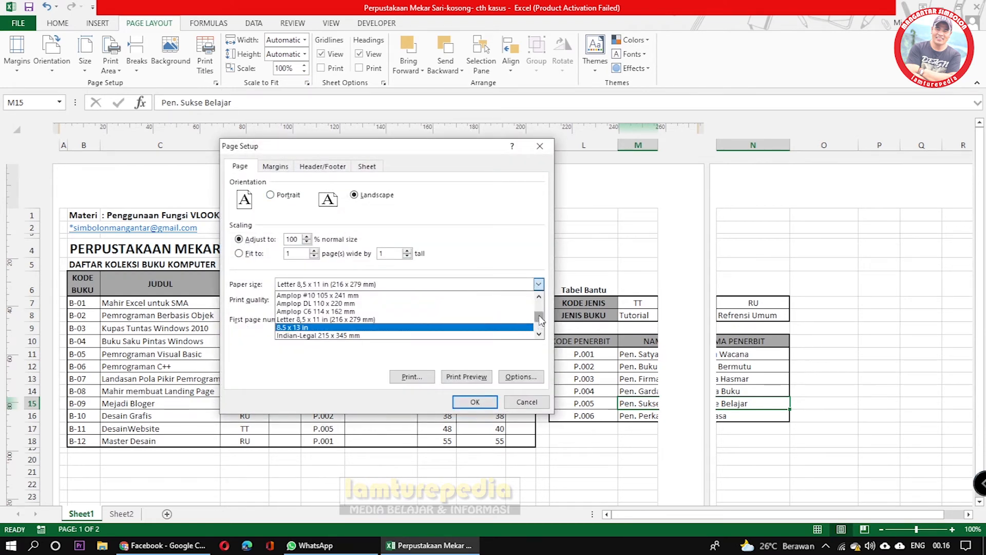
pyautogui.scroll(-1, 541, 319)
pyautogui.scroll(-3, 541, 320)
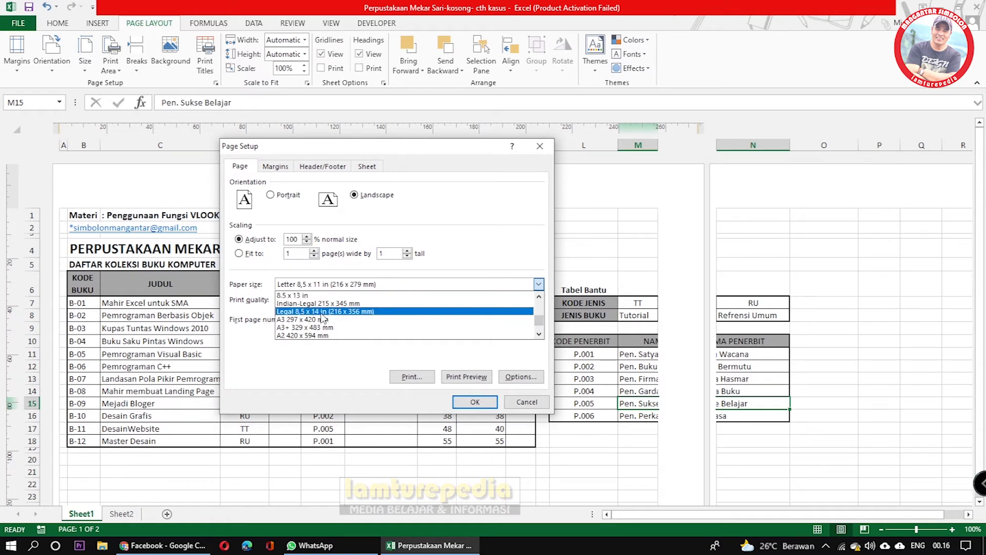
pyautogui.click(361, 312)
pyautogui.click(465, 401)
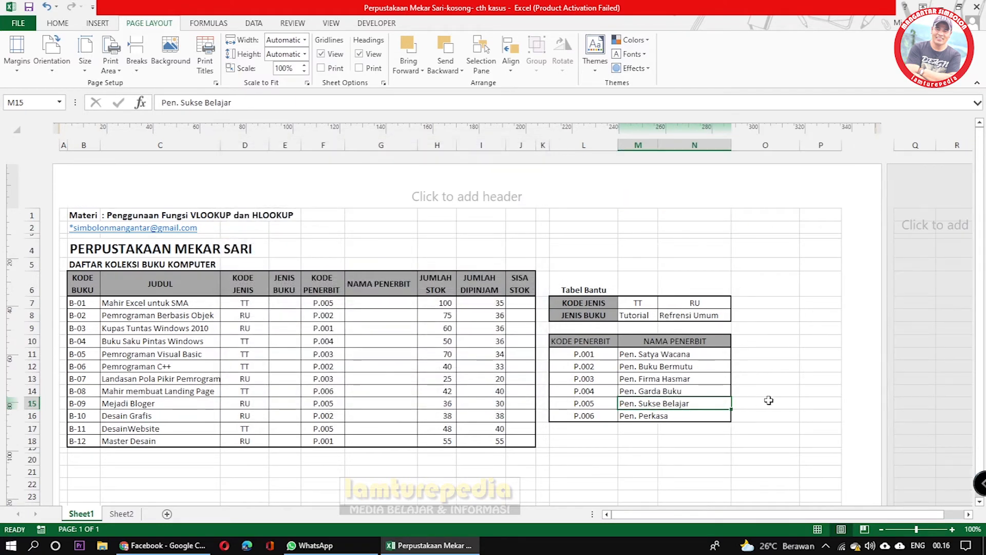
# Check how both tables sit on the Legal page in the print preview, and return to the sheet
pyautogui.click(18, 23)
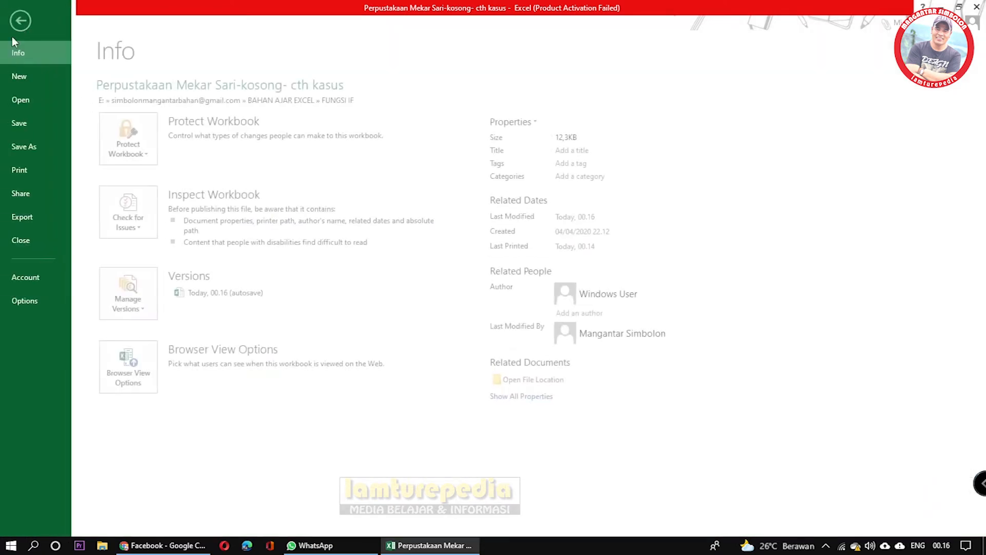
pyautogui.click(20, 171)
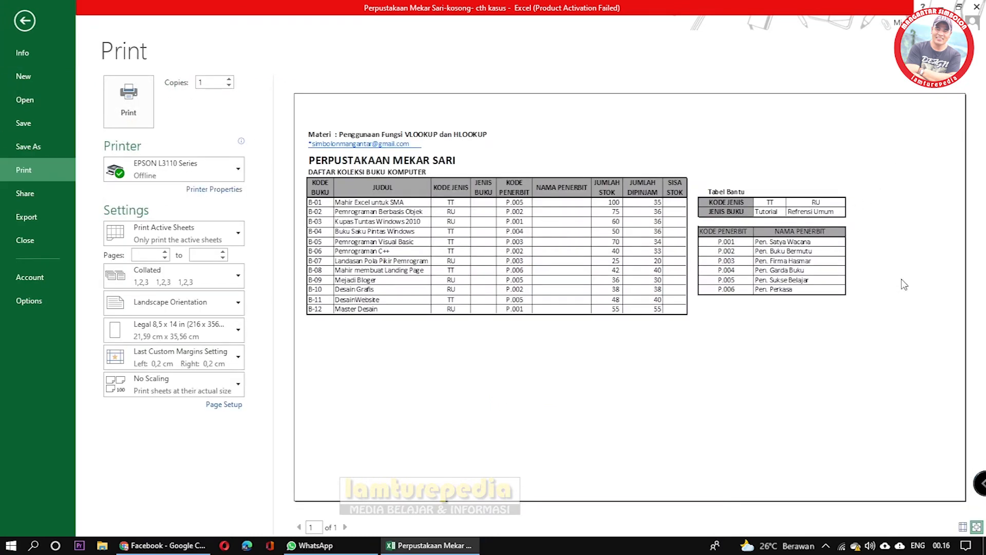
pyautogui.press('Escape')
pyautogui.click(408, 244)
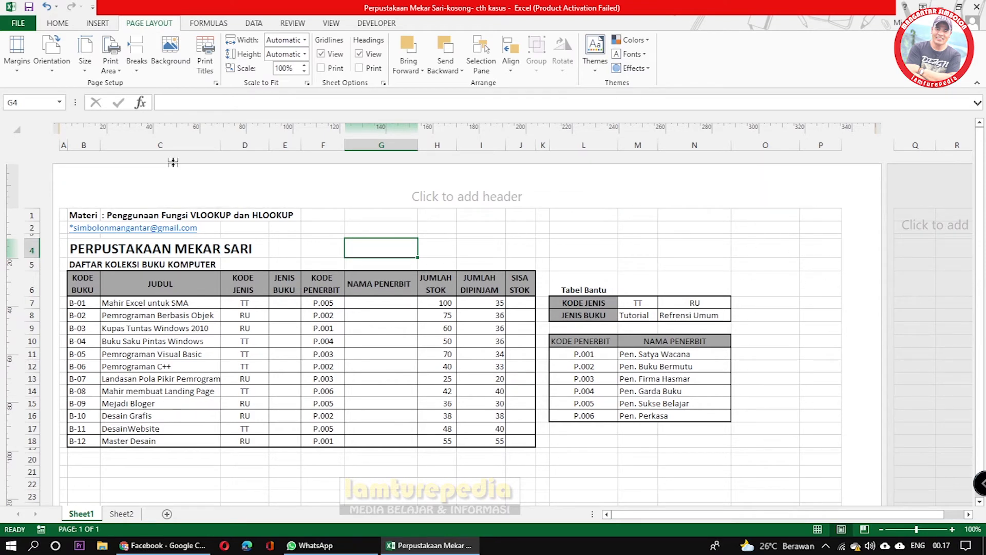
# Set the worksheet's paper size back to A4 210 x 297 mm in Page Setup
pyautogui.click(216, 84)
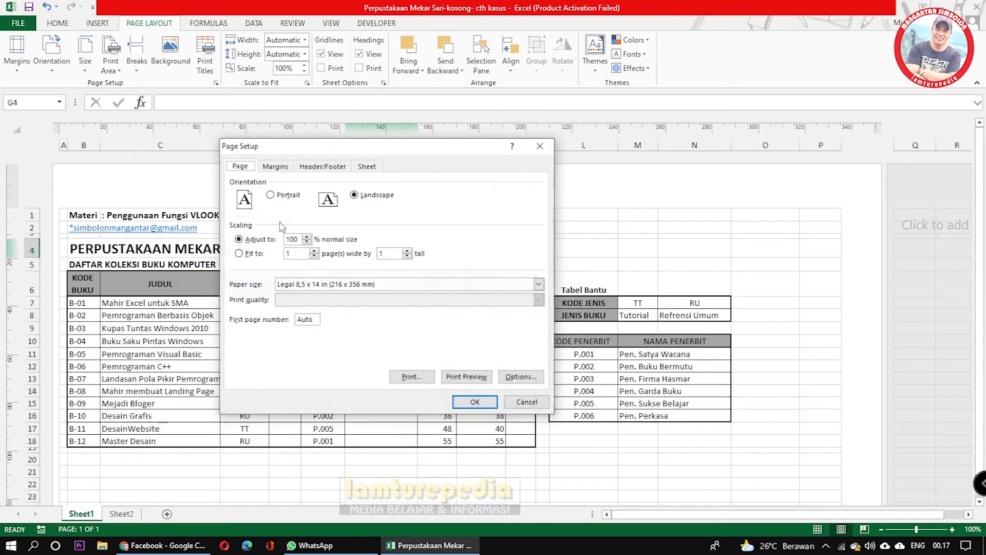
pyautogui.click(322, 285)
pyautogui.scroll(-2, 326, 298)
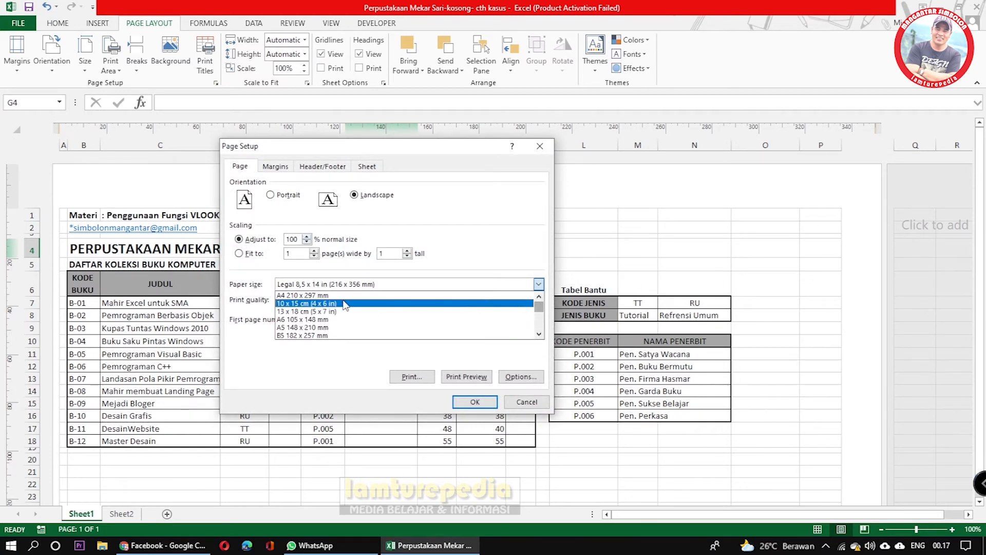
pyautogui.click(332, 297)
pyautogui.click(490, 402)
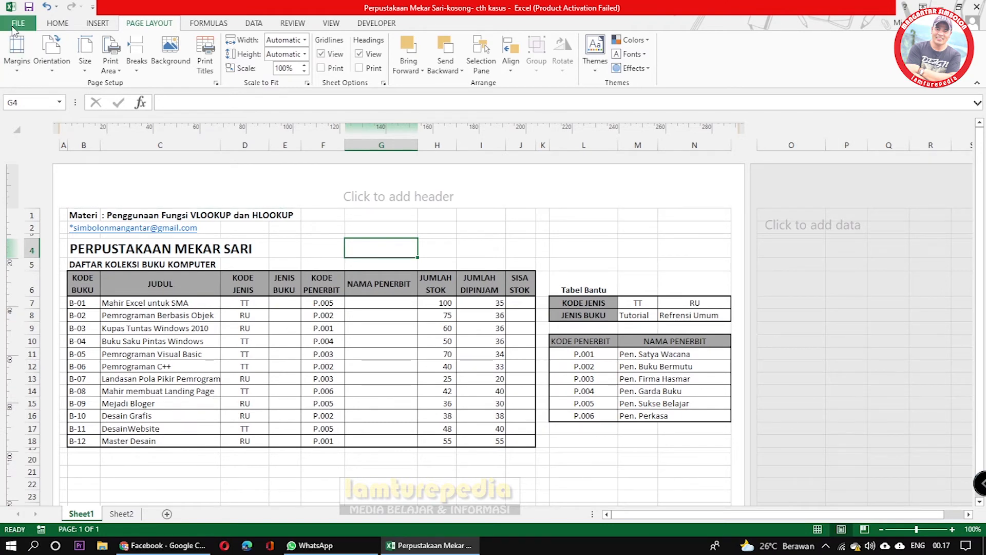
# Examine the print preview of the A4 page and the list of available printers, keeping the current printer
pyautogui.click(15, 25)
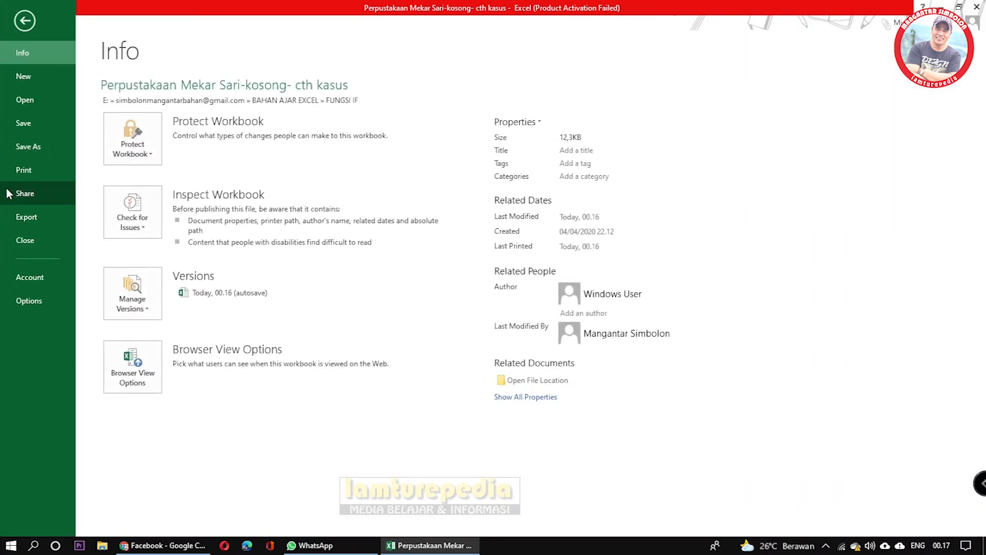
pyautogui.click(21, 171)
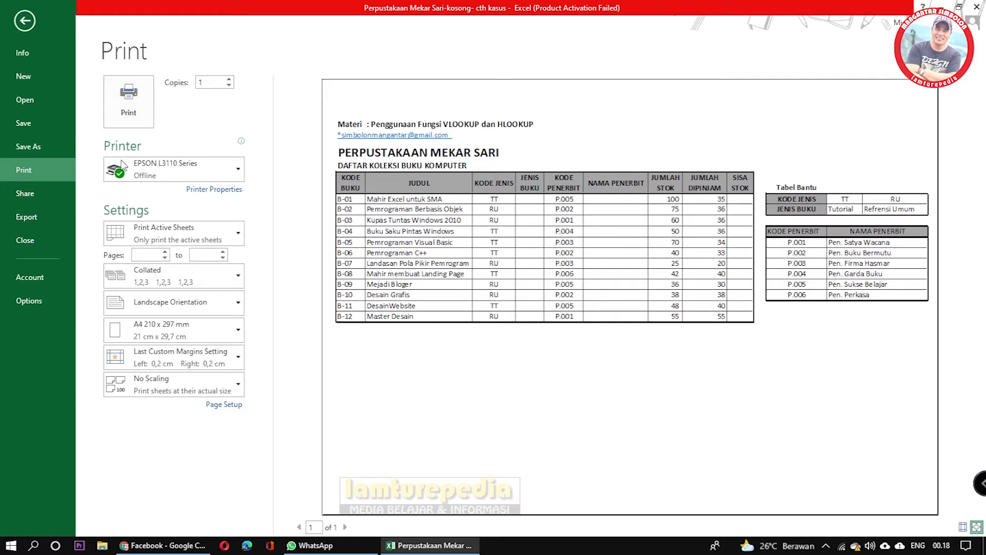
pyautogui.click(237, 171)
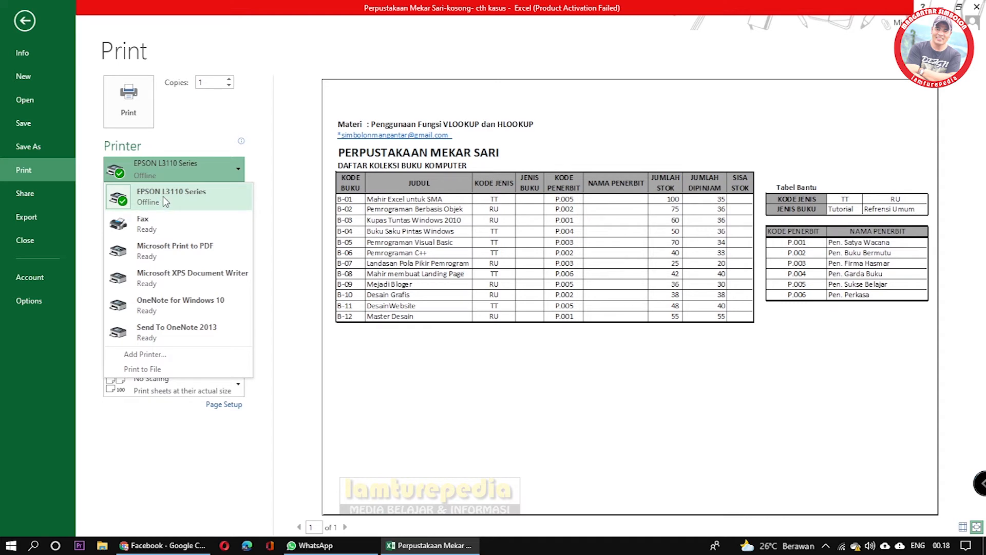
pyautogui.click(239, 173)
pyautogui.click(239, 173)
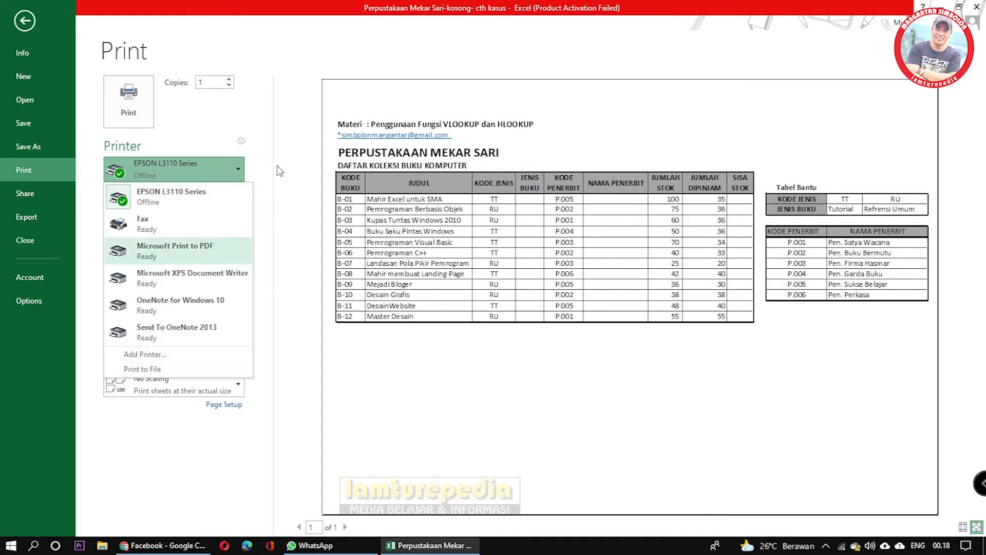
pyautogui.click(286, 135)
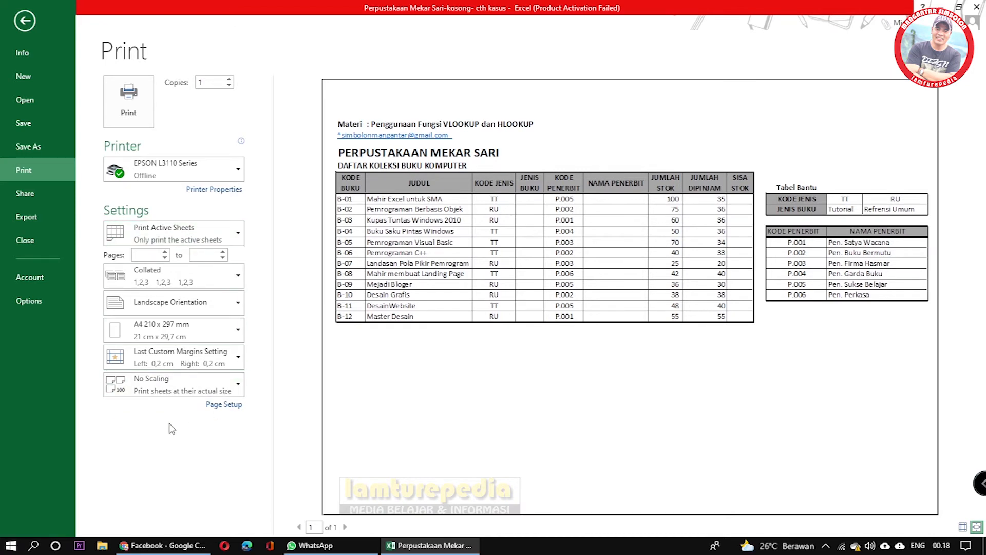
# Return to the worksheet and reopen its print preview to check the landscape A4 layout
pyautogui.click(24, 21)
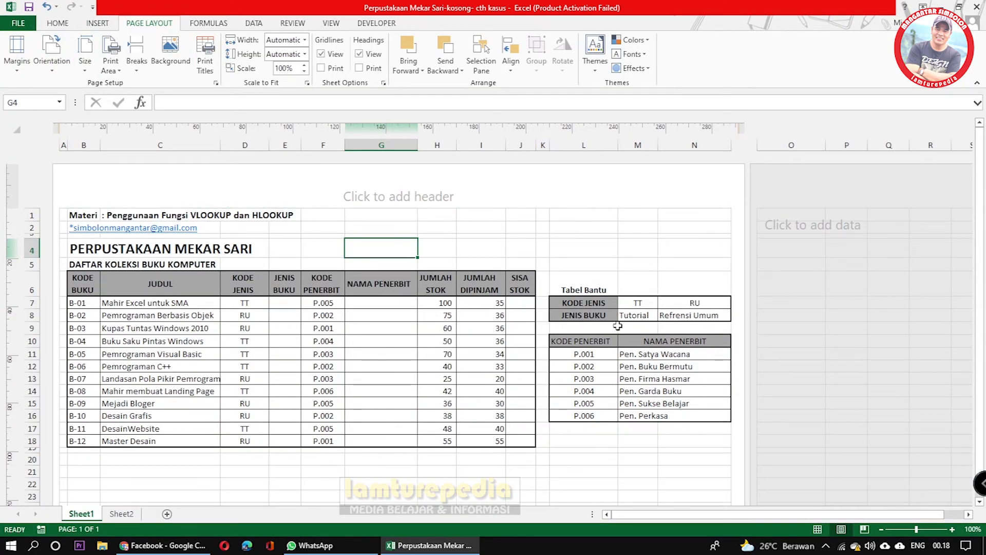
pyautogui.click(17, 23)
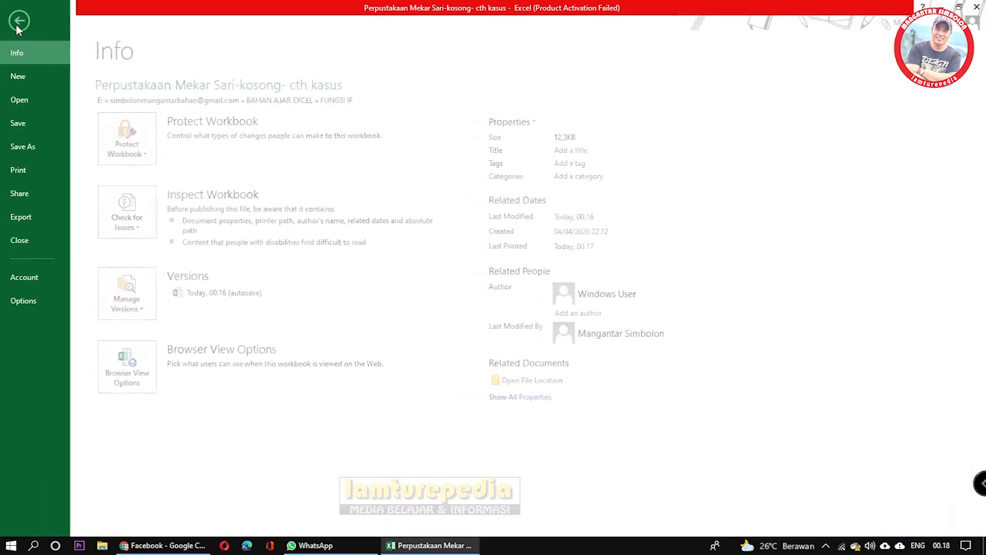
pyautogui.click(26, 171)
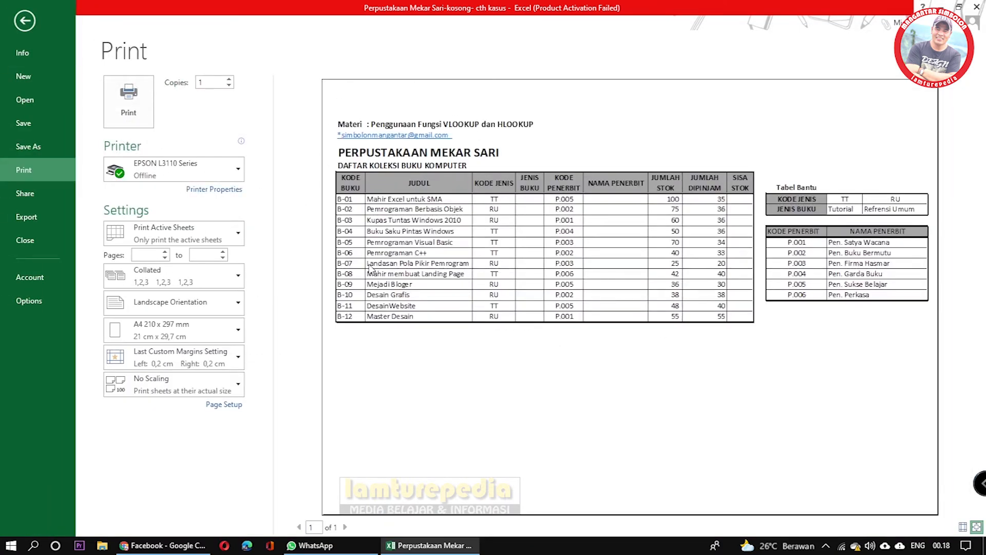
# Print one copy of the active sheet on the EPSON L3110 Series printer and dismiss the printer status window
pyautogui.click(230, 166)
pyautogui.click(171, 210)
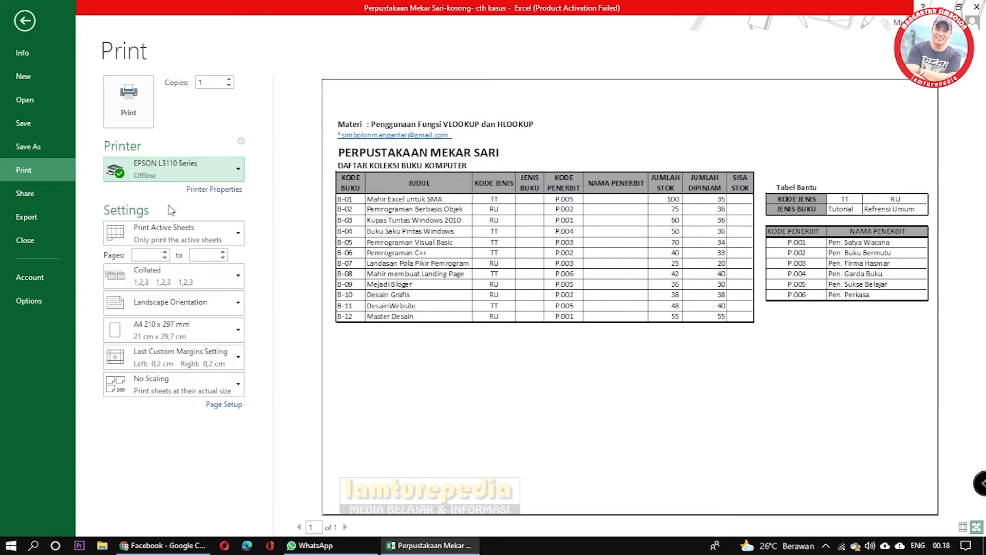
pyautogui.click(128, 102)
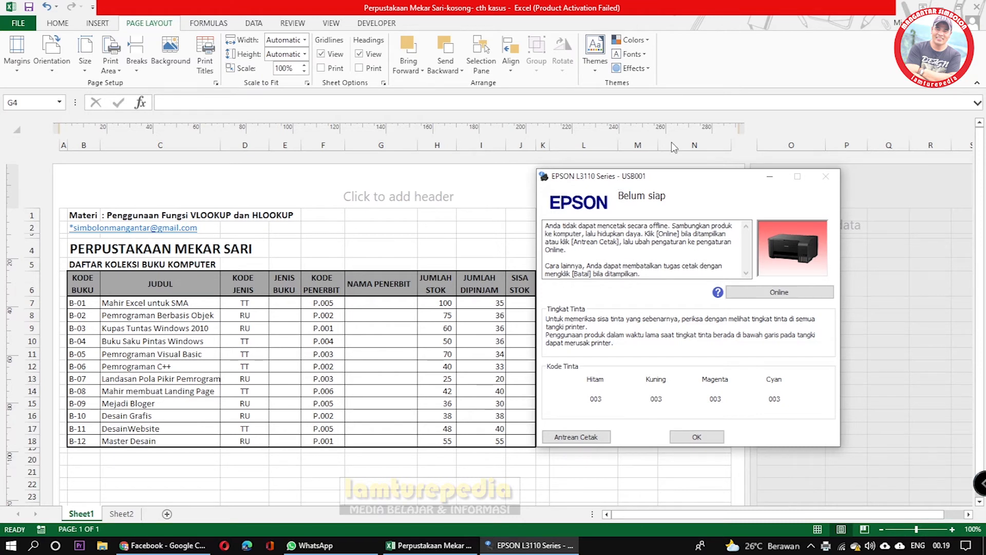
pyautogui.click(683, 437)
# Review the landscape A4 page and printer status in the print preview, and return to the worksheet
pyautogui.click(18, 23)
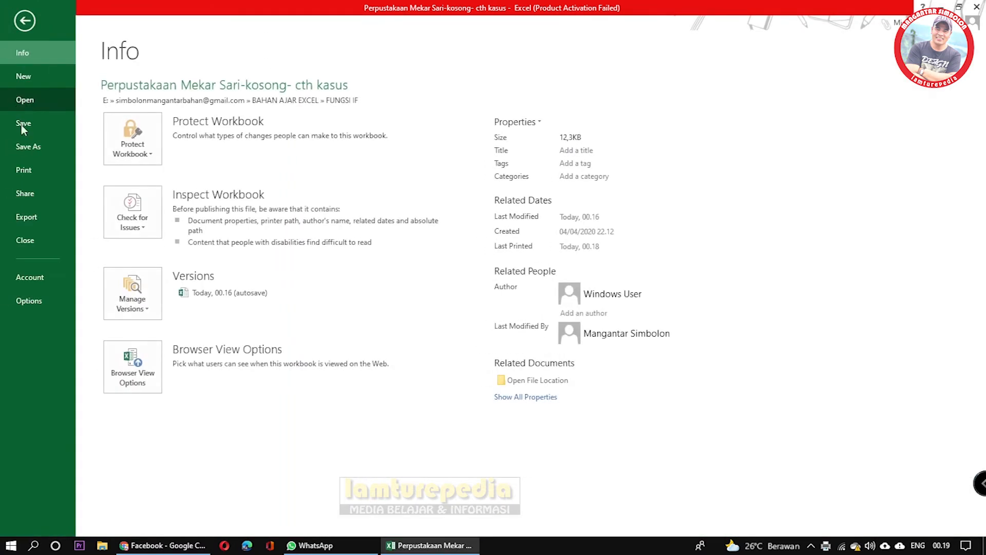
pyautogui.click(28, 170)
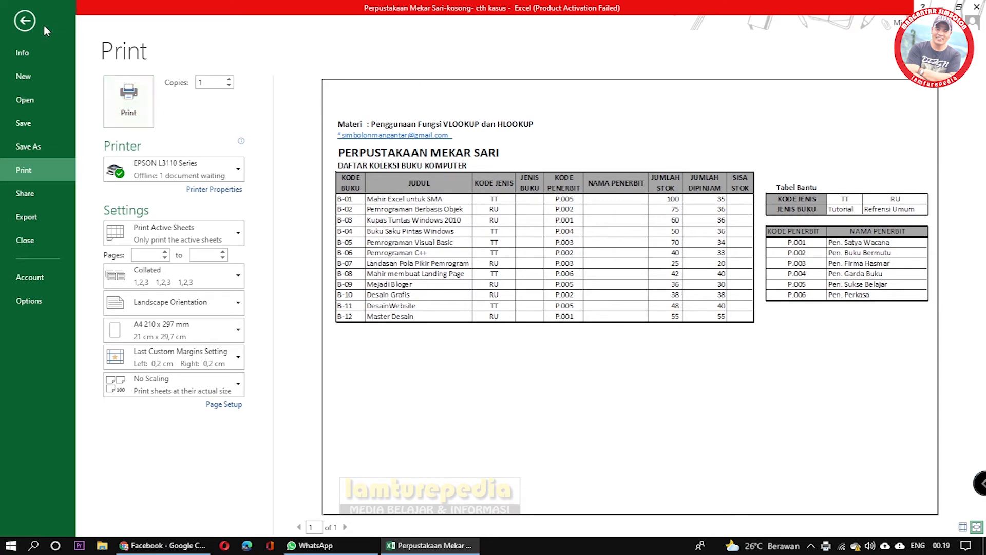
pyautogui.click(28, 22)
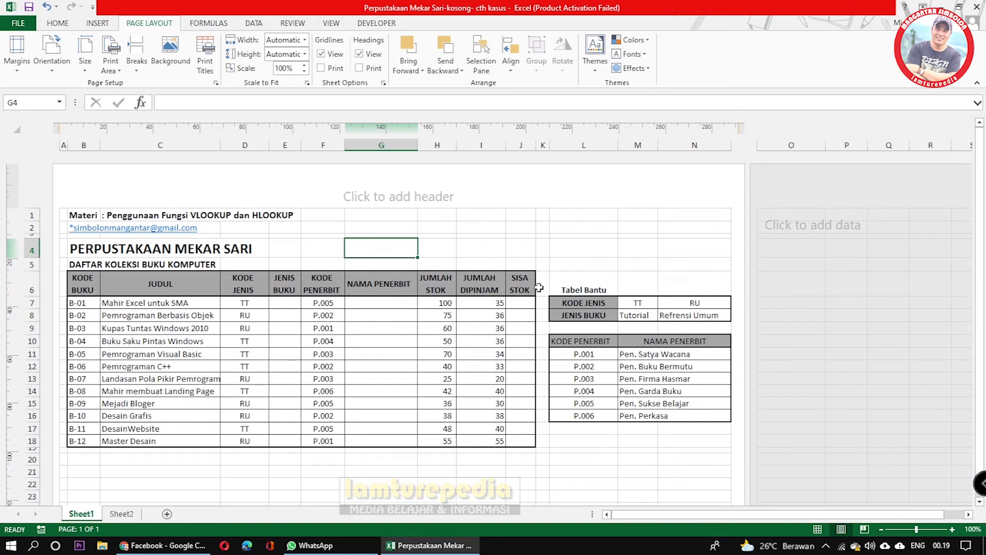
pyautogui.click(577, 254)
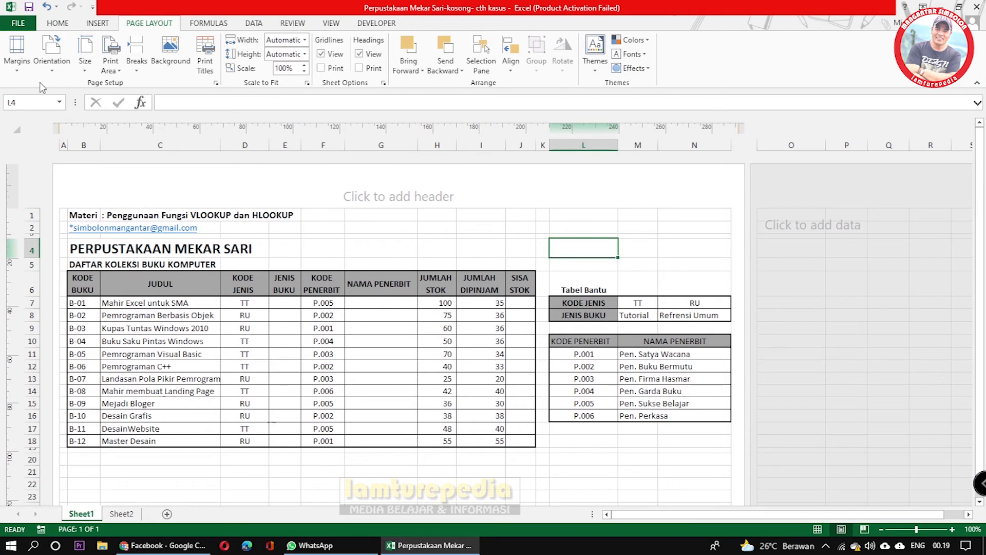
pyautogui.click(355, 255)
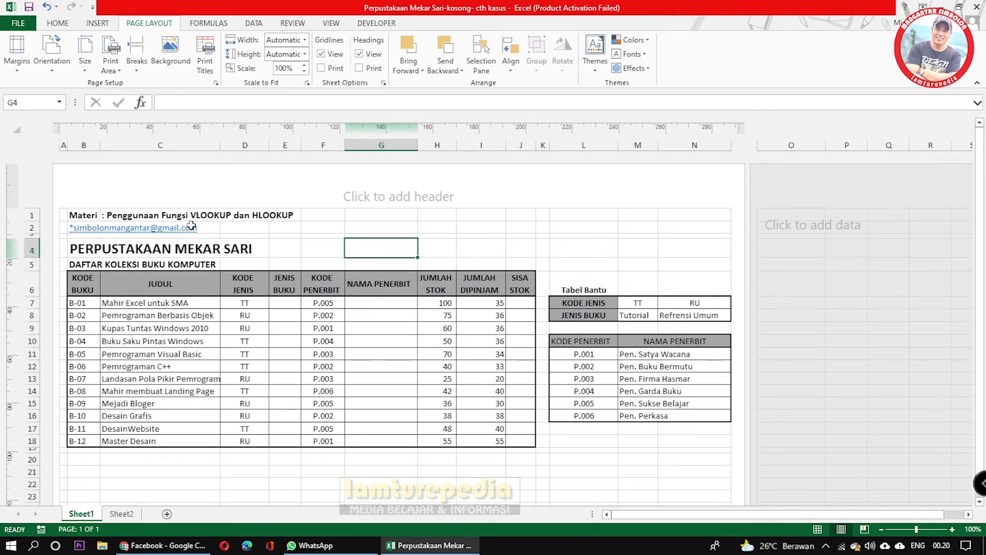
# Look at the option for exporting the workbook as a PDF/XPS document and return to the worksheet
pyautogui.click(24, 24)
pyautogui.click(25, 23)
pyautogui.click(16, 23)
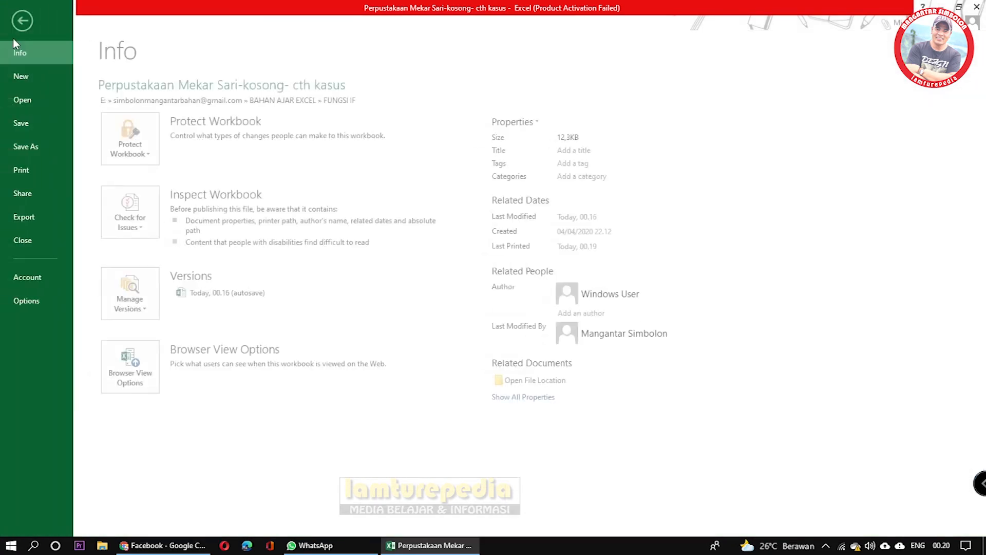
pyautogui.click(28, 218)
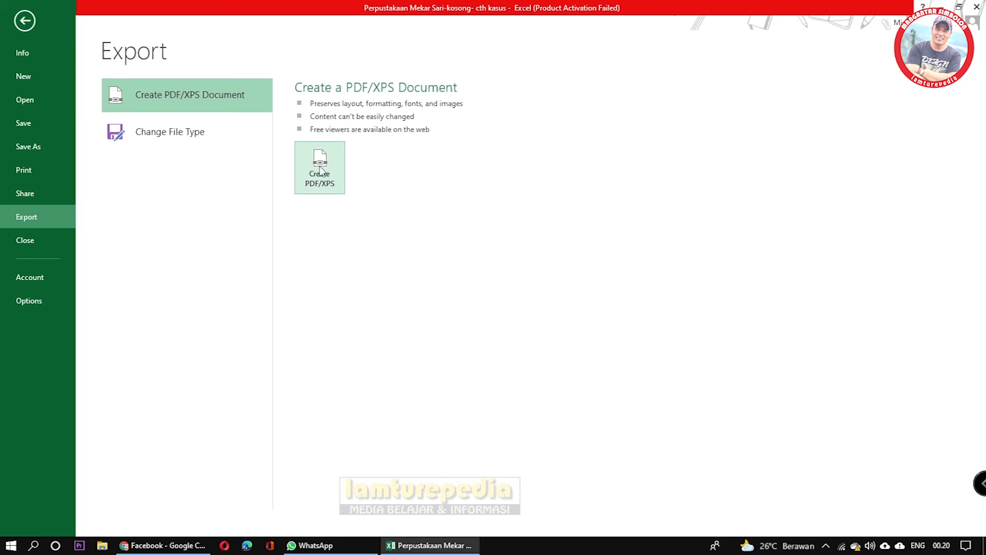
pyautogui.click(37, 22)
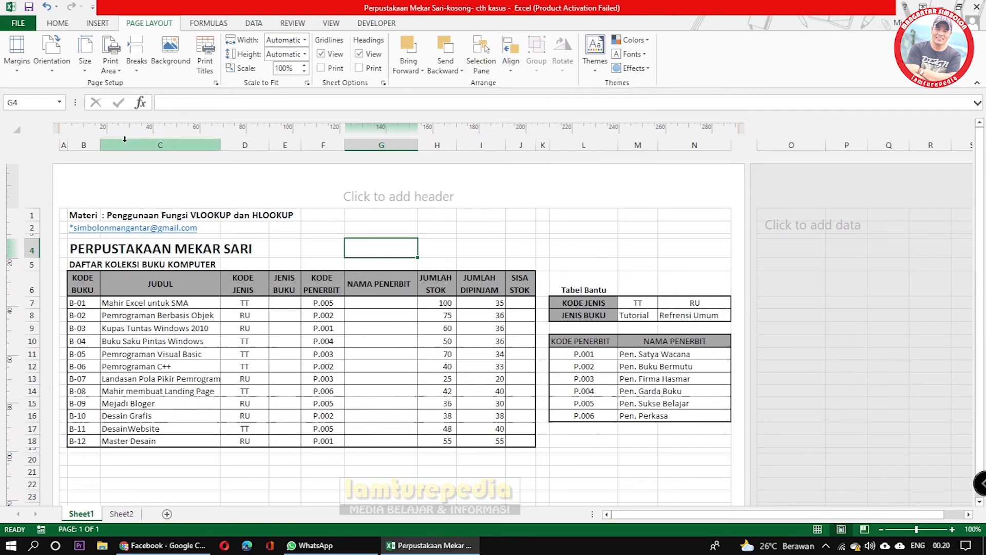
# Publish the worksheet as the PDF "Perpustakaan Mekar Sari-kosong- cth kasus" in the Documents folder, and close the PDF that opens
pyautogui.click(20, 24)
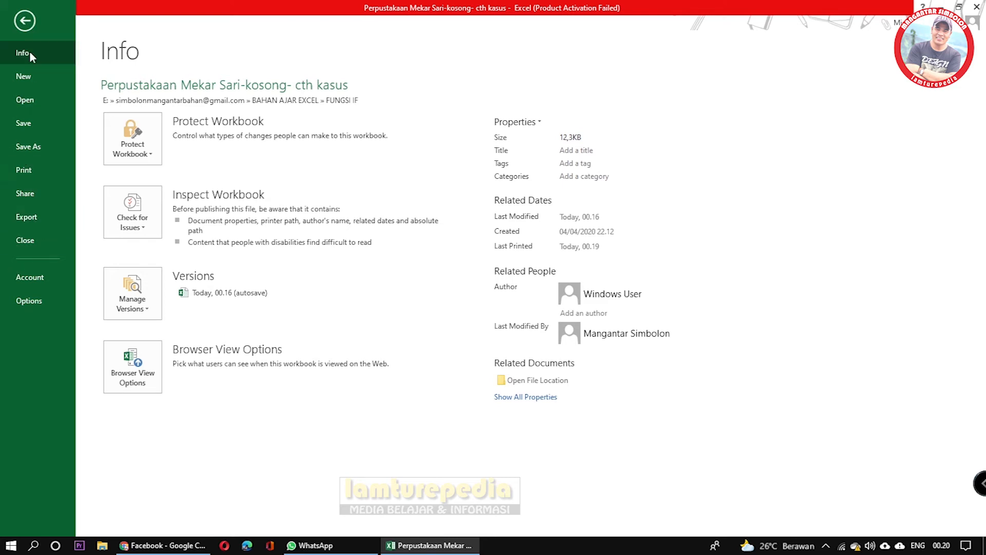
pyautogui.click(16, 218)
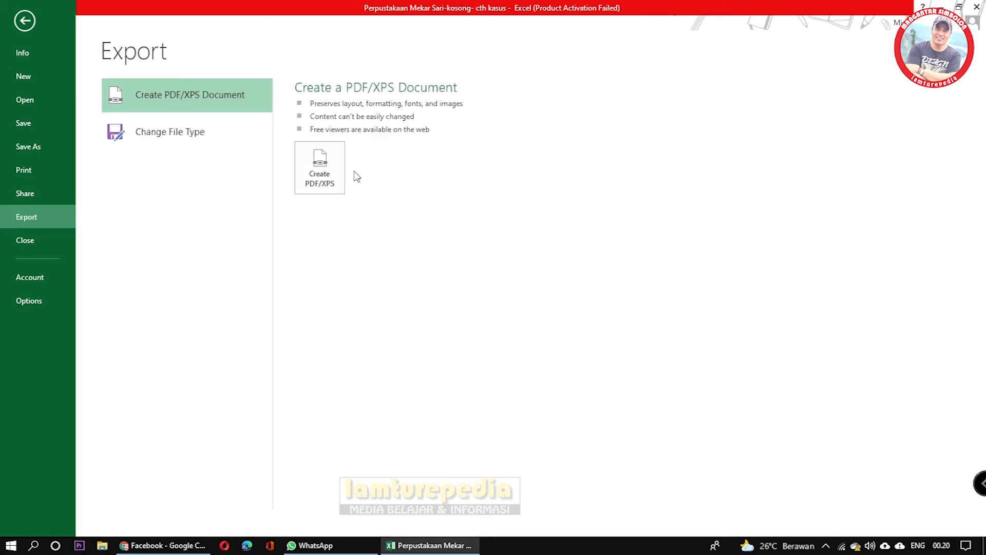
pyautogui.click(329, 171)
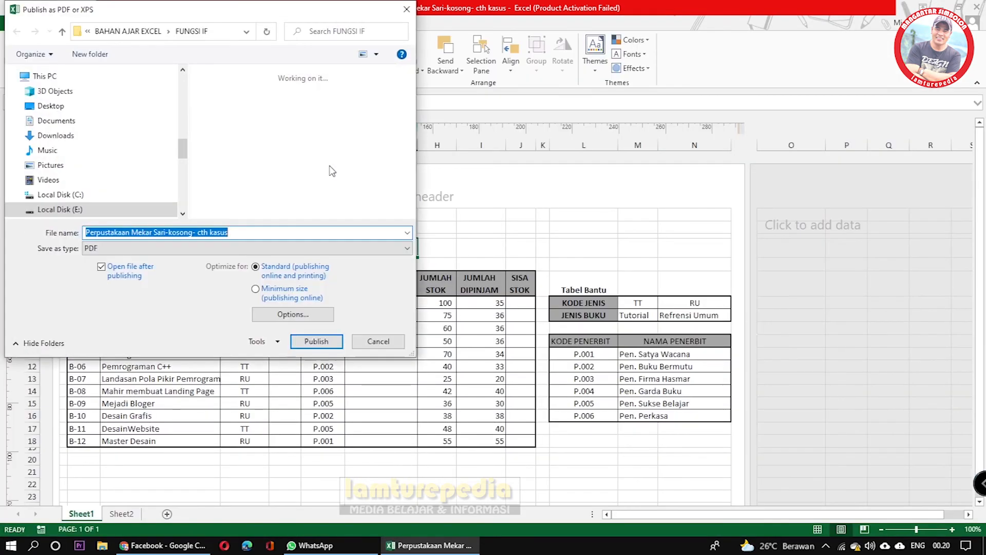
pyautogui.click(183, 81)
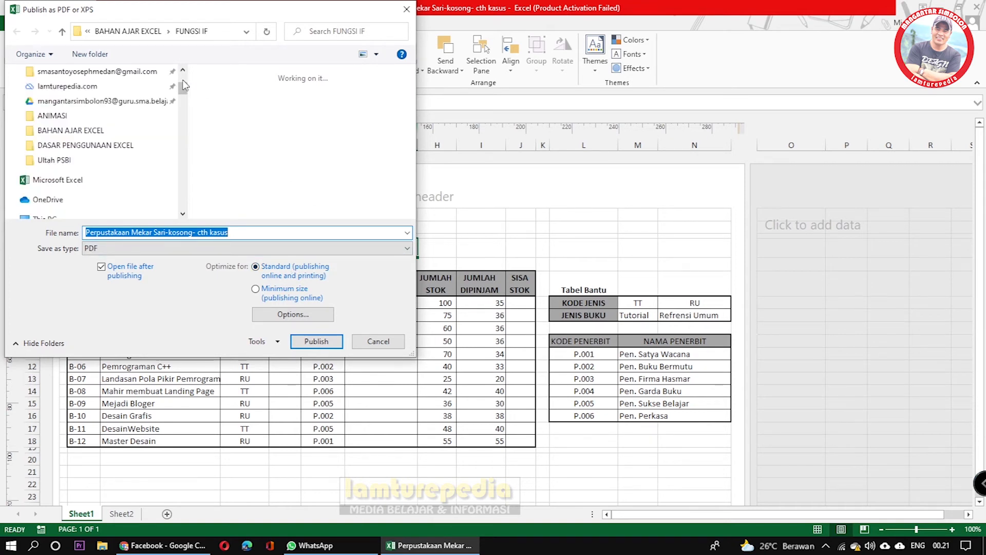
pyautogui.click(183, 79)
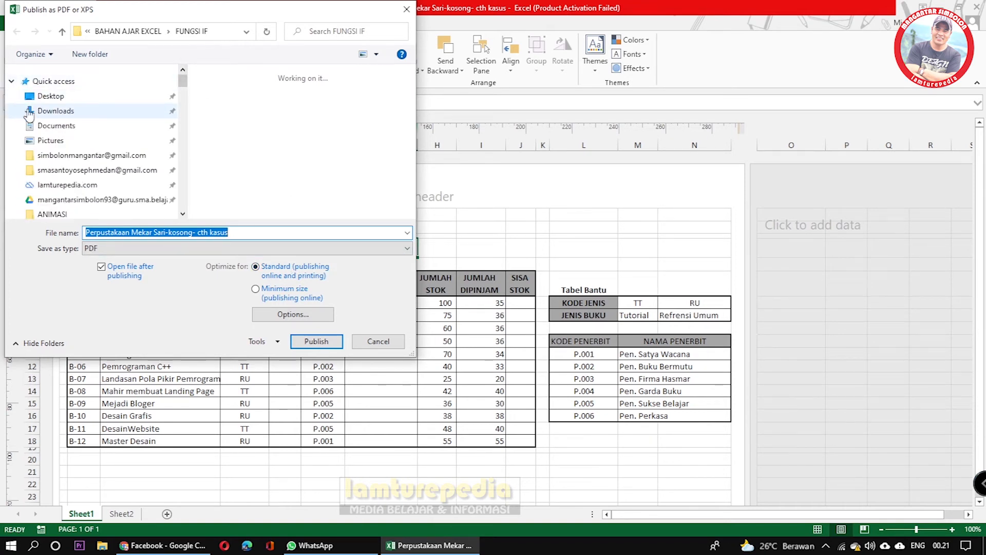
pyautogui.click(65, 127)
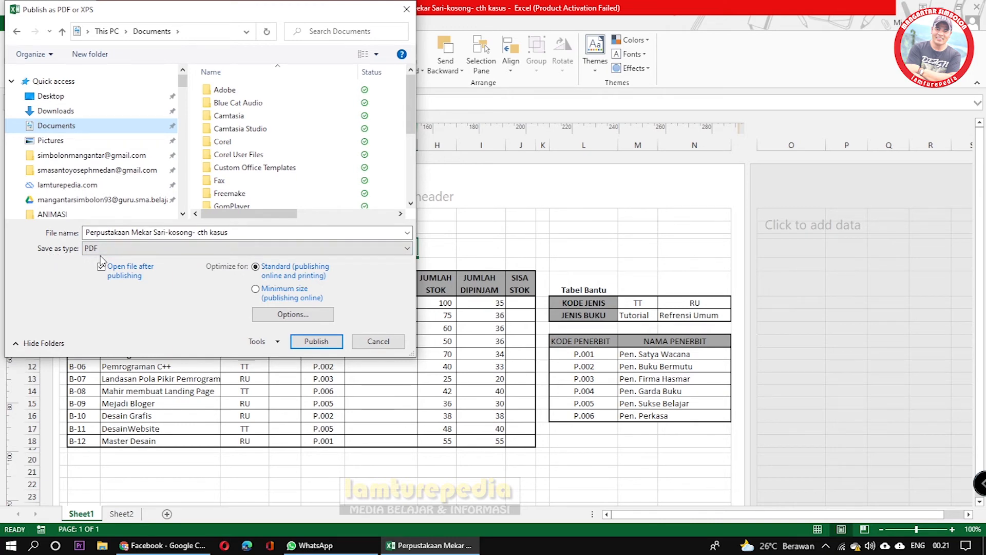
pyautogui.click(315, 341)
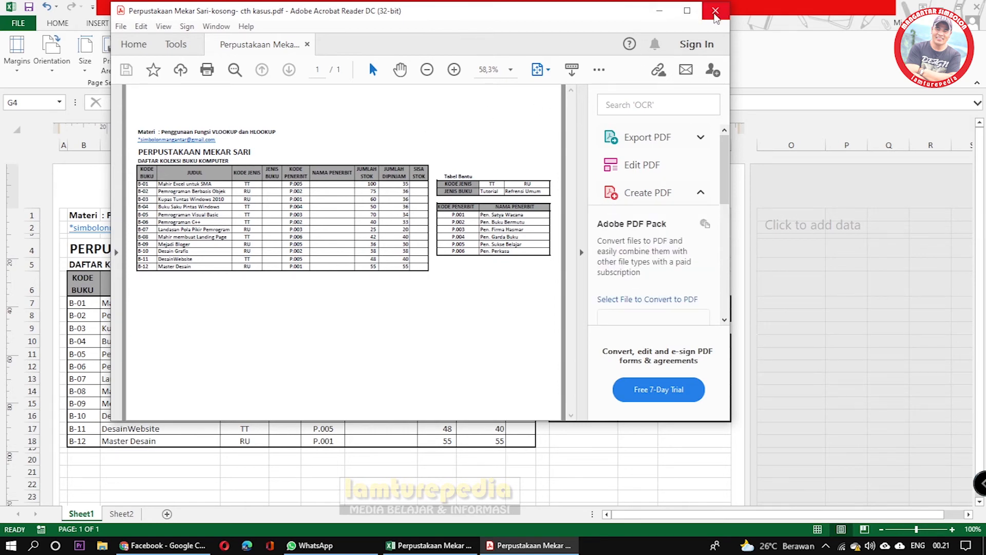
pyautogui.click(715, 11)
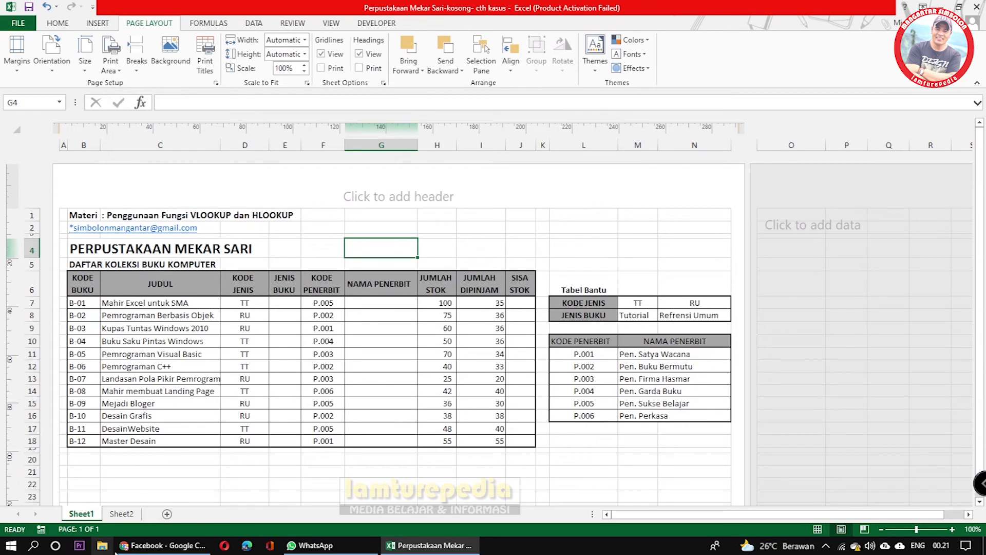
# Switch to File Explorer and open the Documents folder to find the exported PDF
pyautogui.click(106, 548)
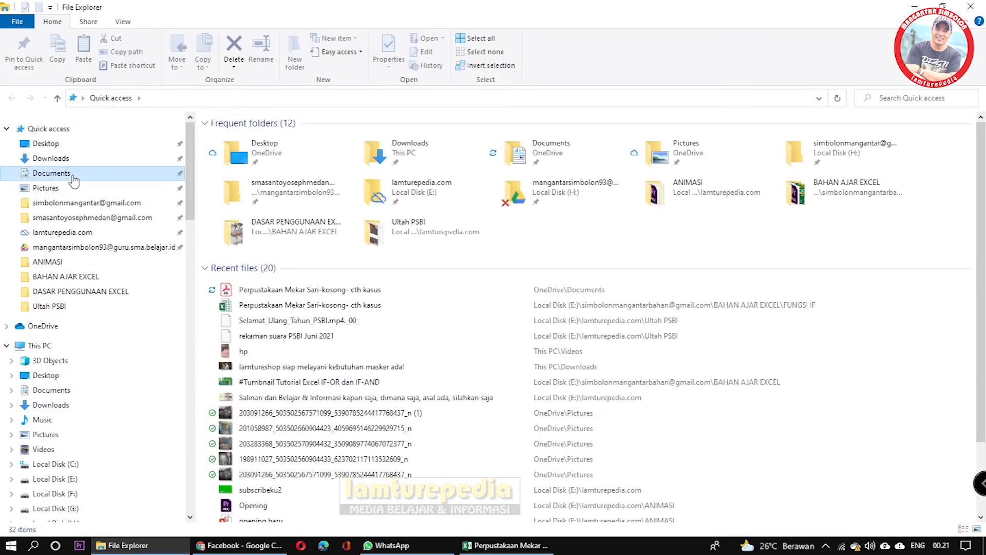
pyautogui.click(51, 173)
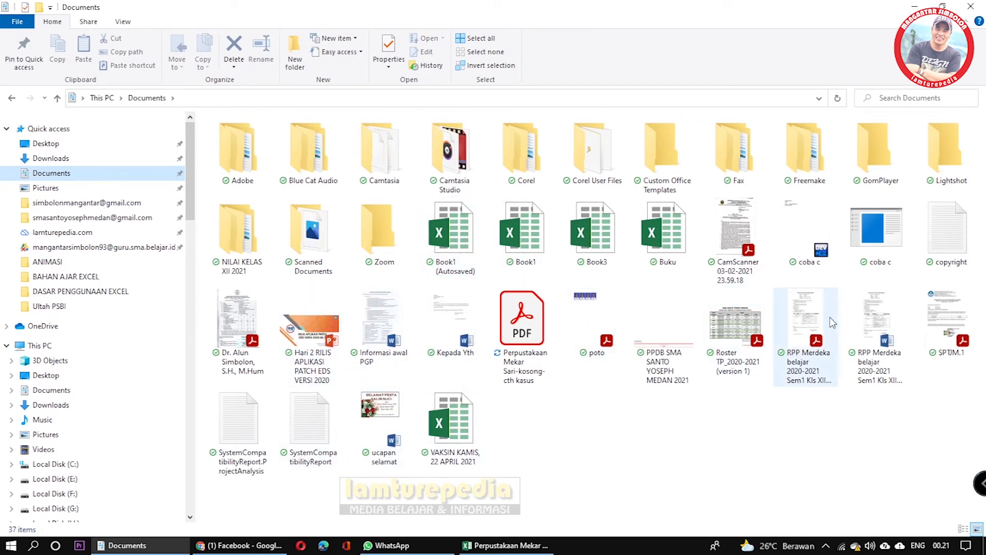
pyautogui.click(484, 547)
pyautogui.click(484, 547)
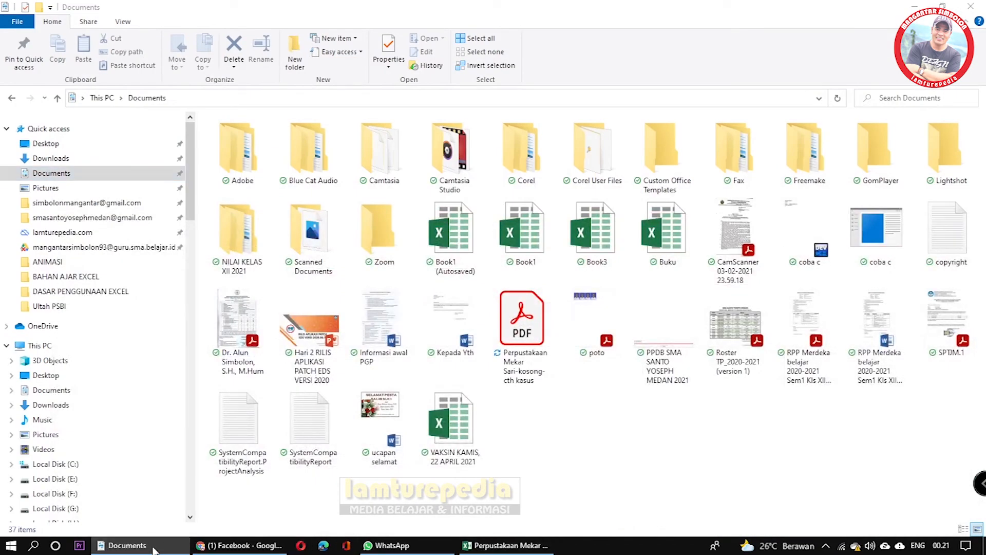
pyautogui.click(154, 547)
pyautogui.click(151, 544)
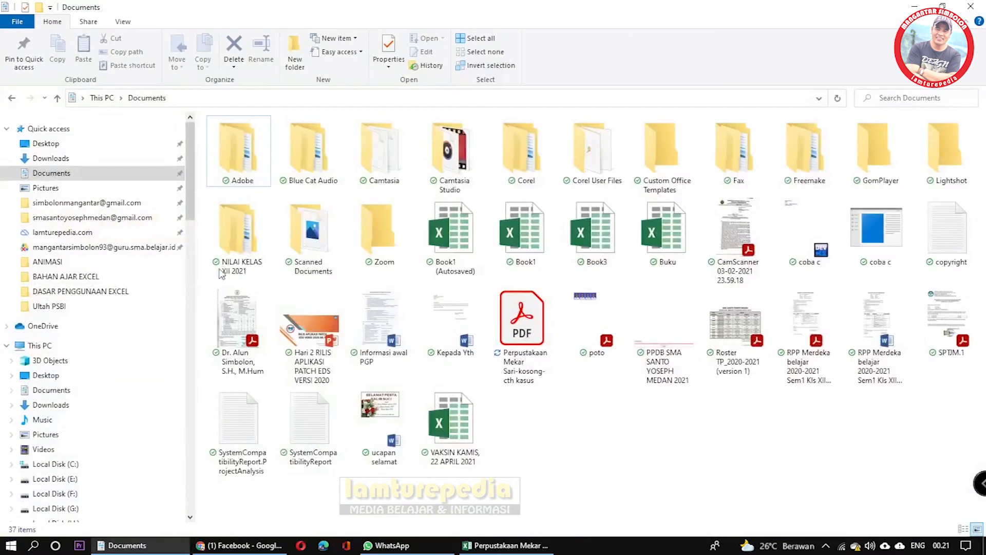
# Open the exported library PDF from Documents, maximize its window, view the page at 100% zoom, and close it
pyautogui.click(541, 236)
pyautogui.press('Down')
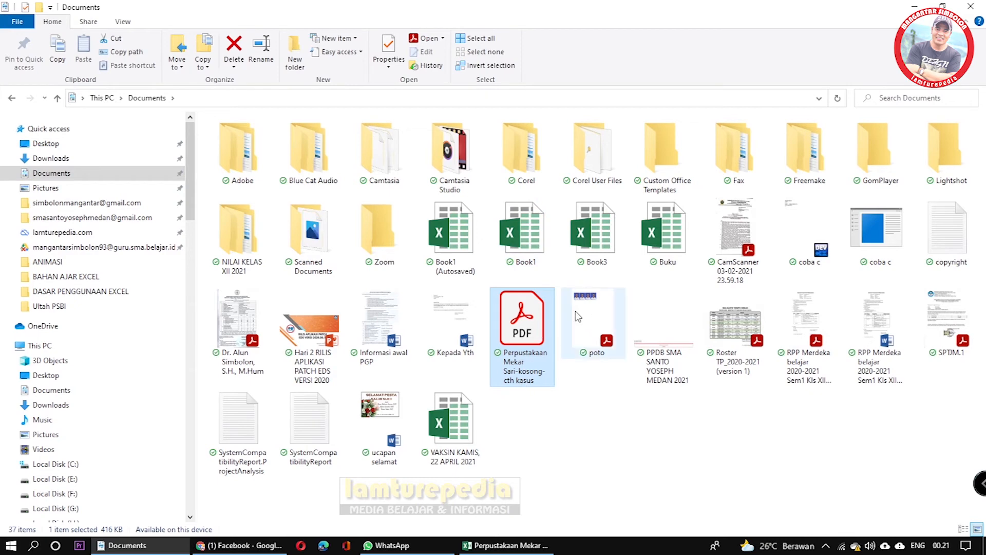
pyautogui.doubleClick(522, 332)
pyautogui.click(688, 11)
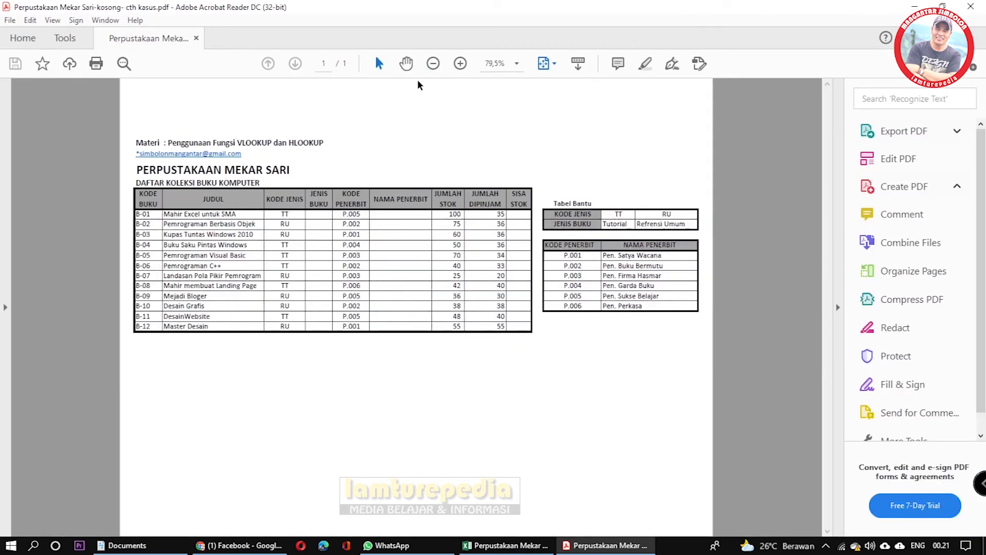
pyautogui.click(516, 64)
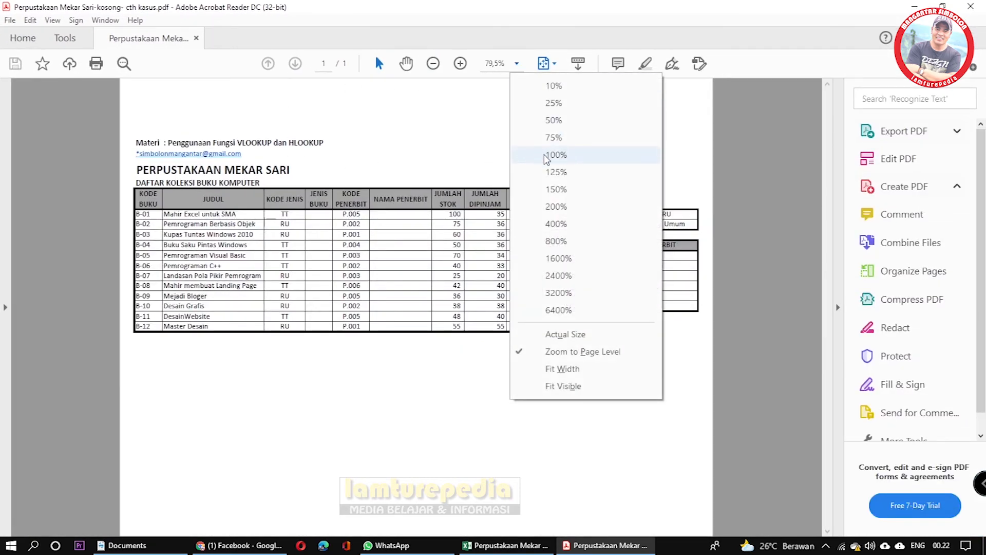
pyautogui.click(546, 155)
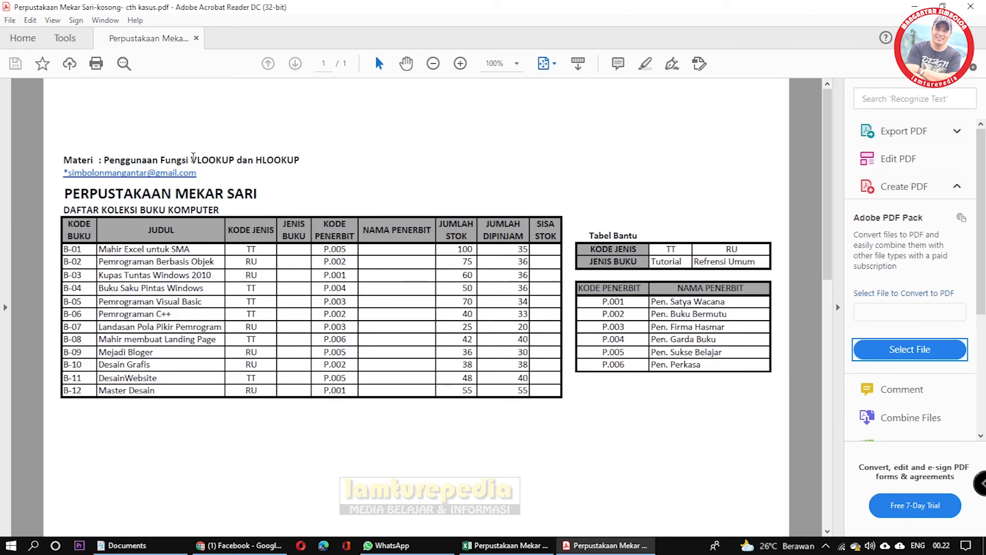
pyautogui.moveTo(168, 193); pyautogui.dragTo(222, 194)
pyautogui.click(223, 193)
pyautogui.click(976, 8)
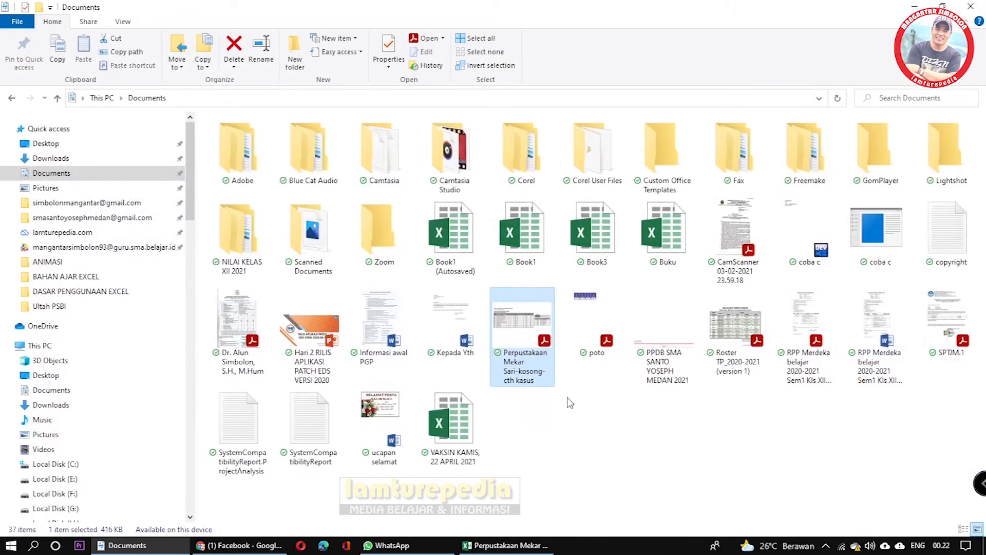
# Check the exported PDF's file details in the Documents folder and switch back to the Excel workbook
pyautogui.click(608, 344)
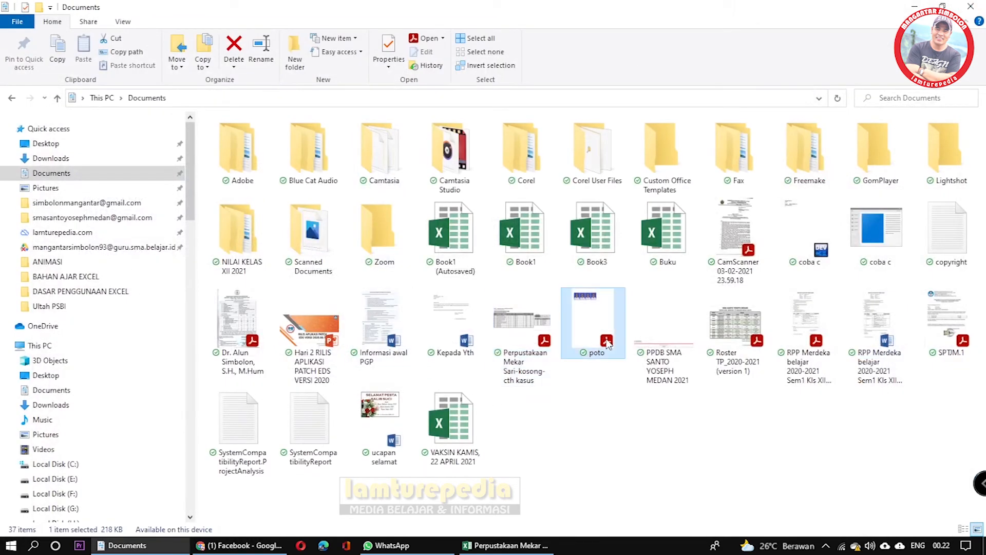
pyautogui.click(515, 327)
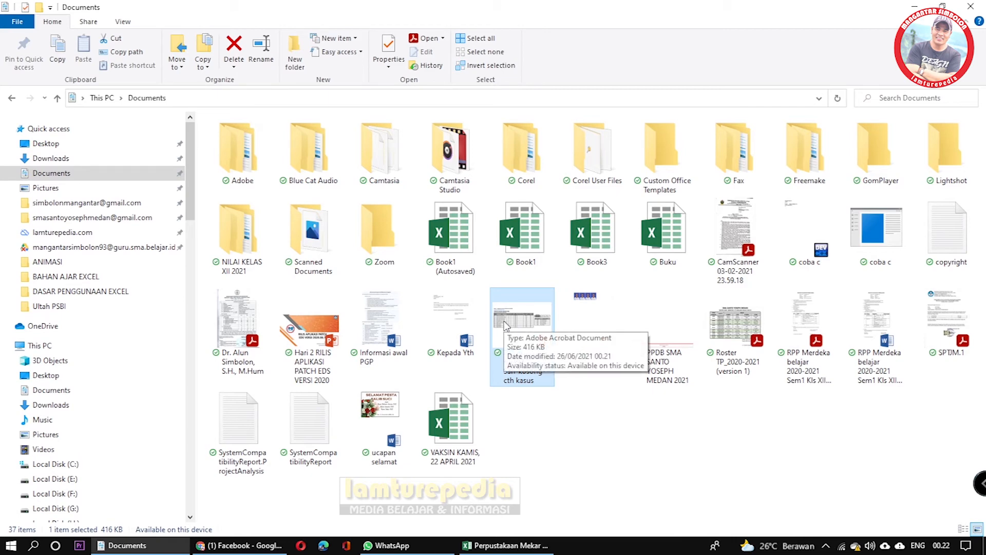
pyautogui.click(514, 546)
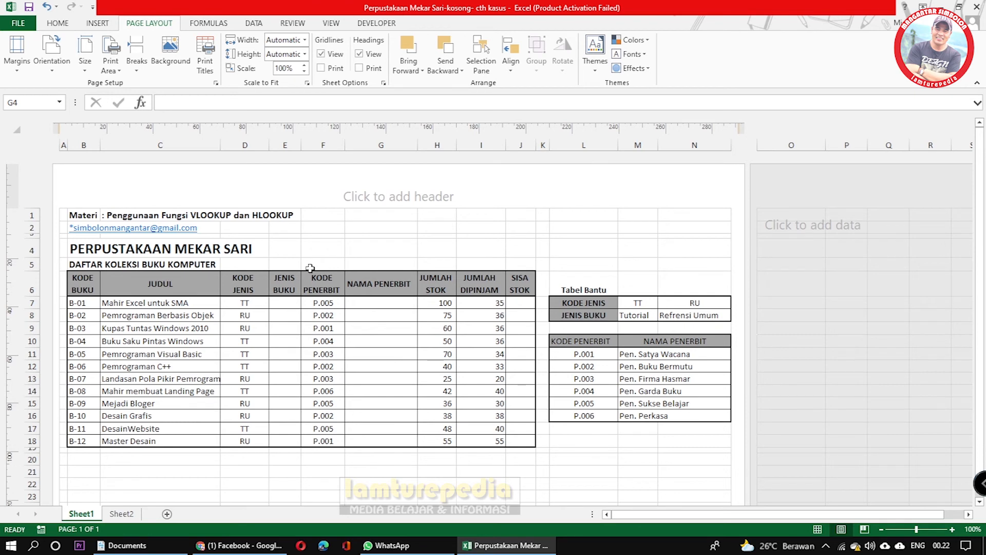
pyautogui.click(16, 24)
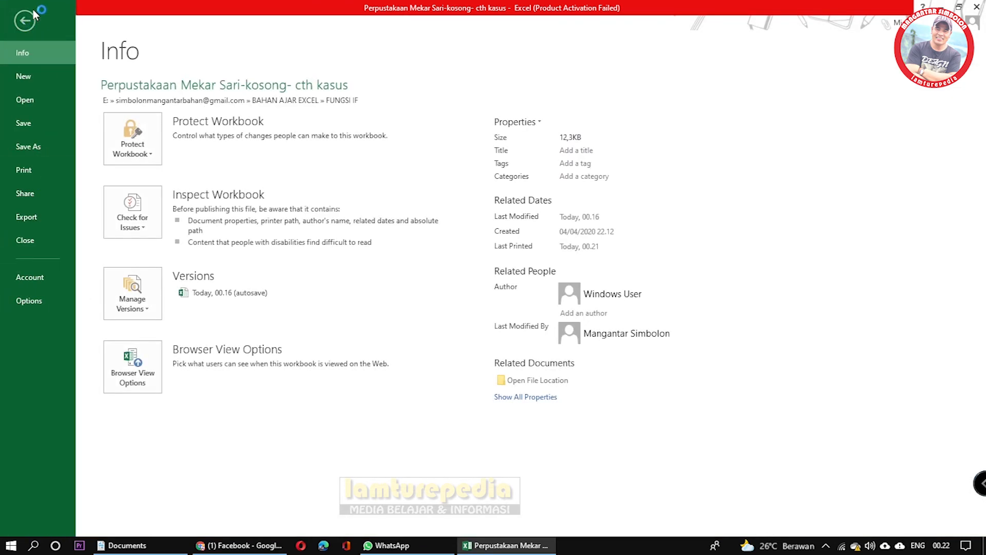
pyautogui.click(17, 24)
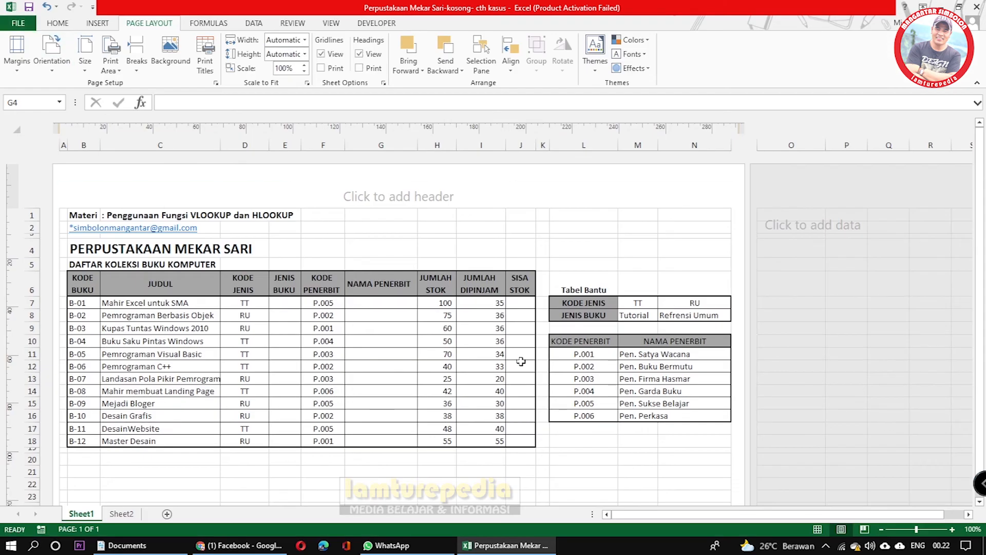
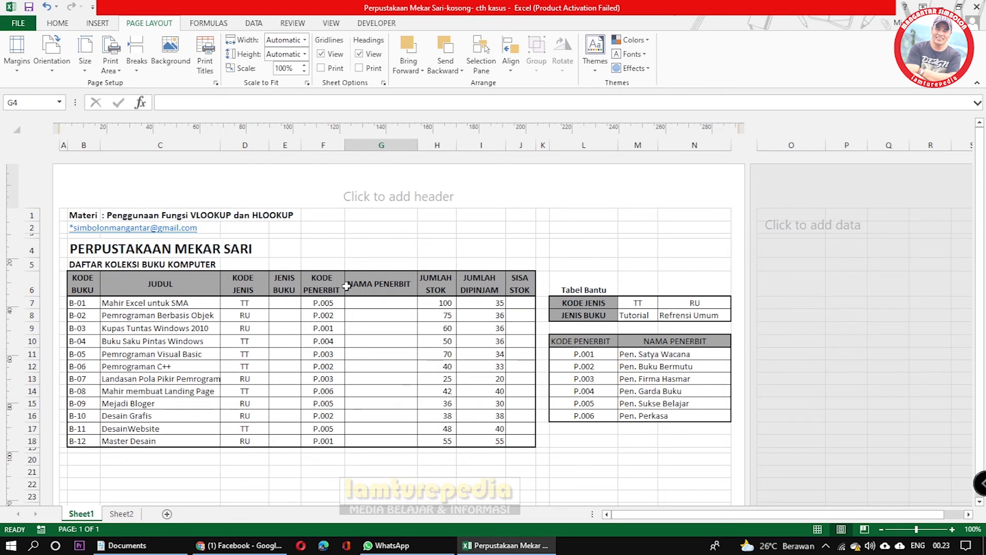
pyautogui.click(373, 216)
pyautogui.click(375, 226)
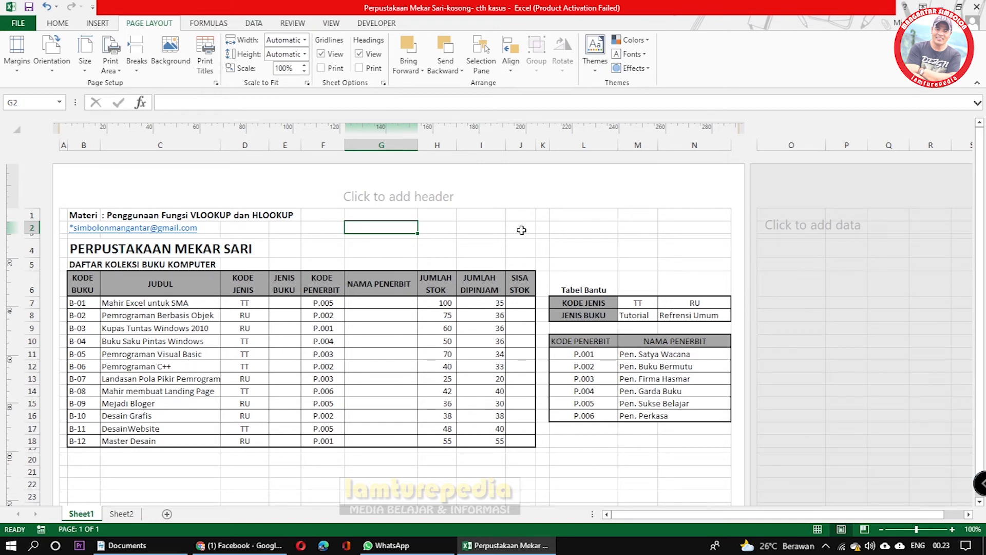
pyautogui.click(167, 544)
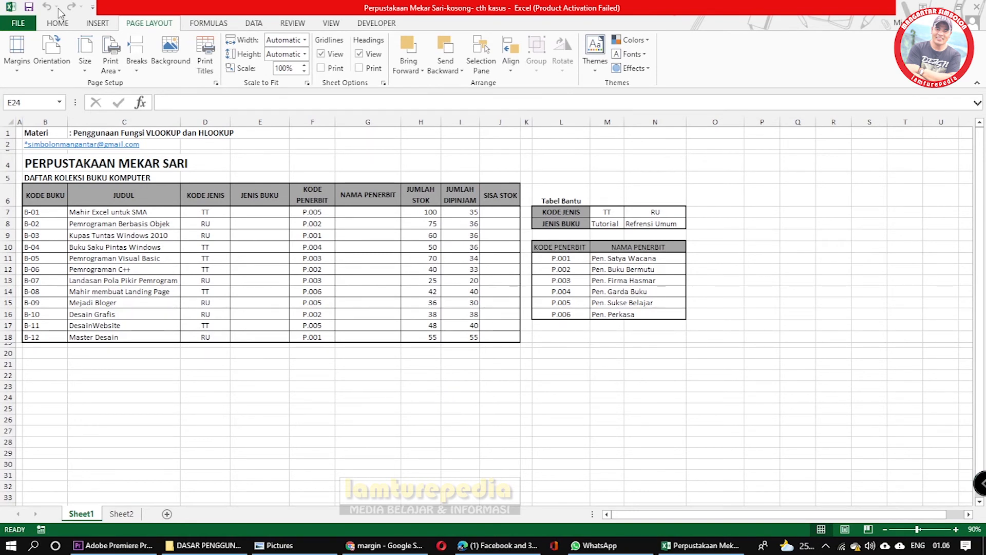
pyautogui.click(57, 24)
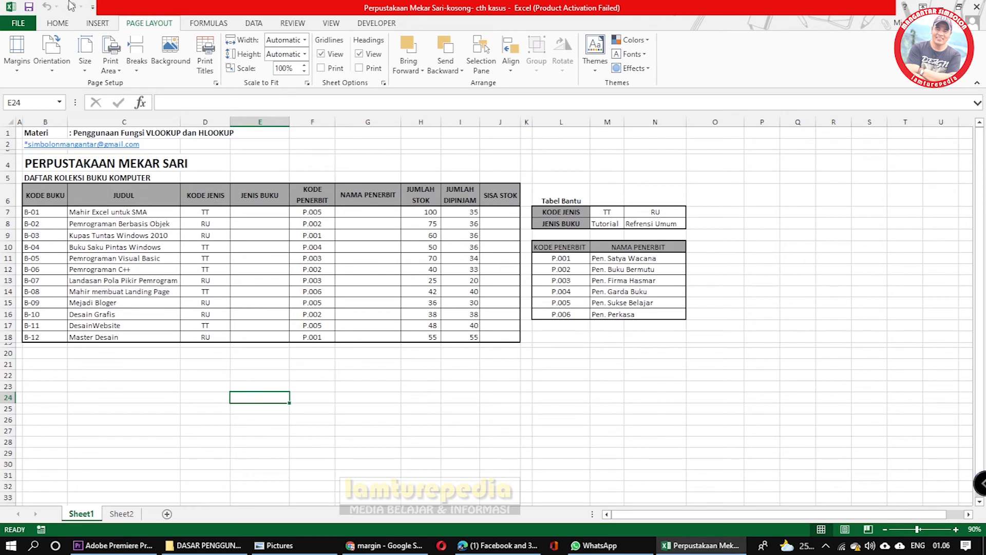
pyautogui.click(56, 23)
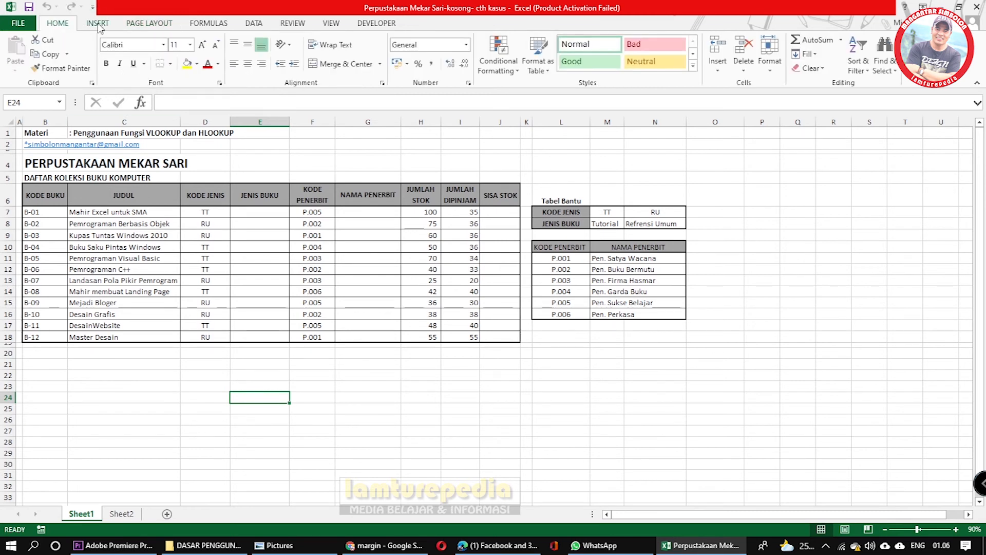
pyautogui.click(136, 26)
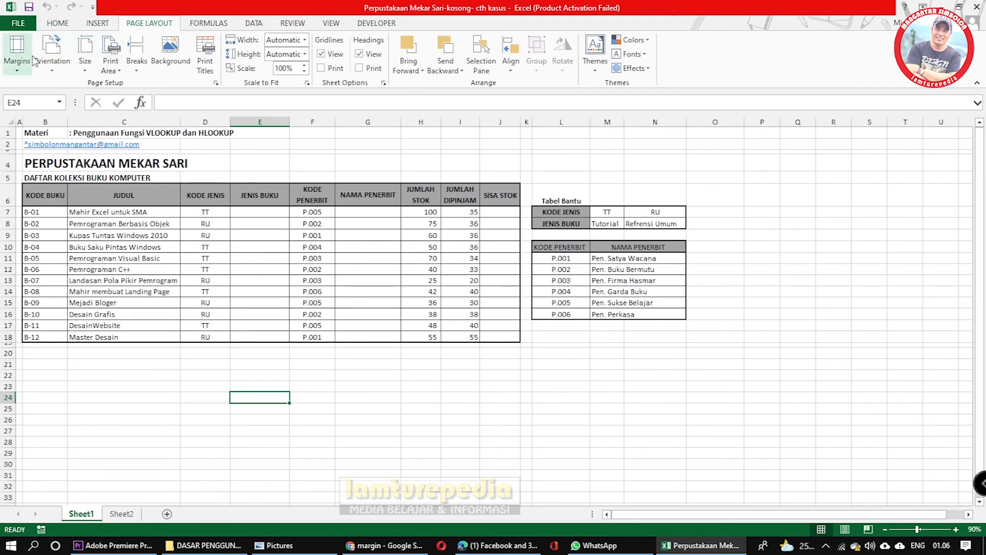
# Set the single empty cell E24 as the print area and accept the single-cell selection
pyautogui.click(120, 75)
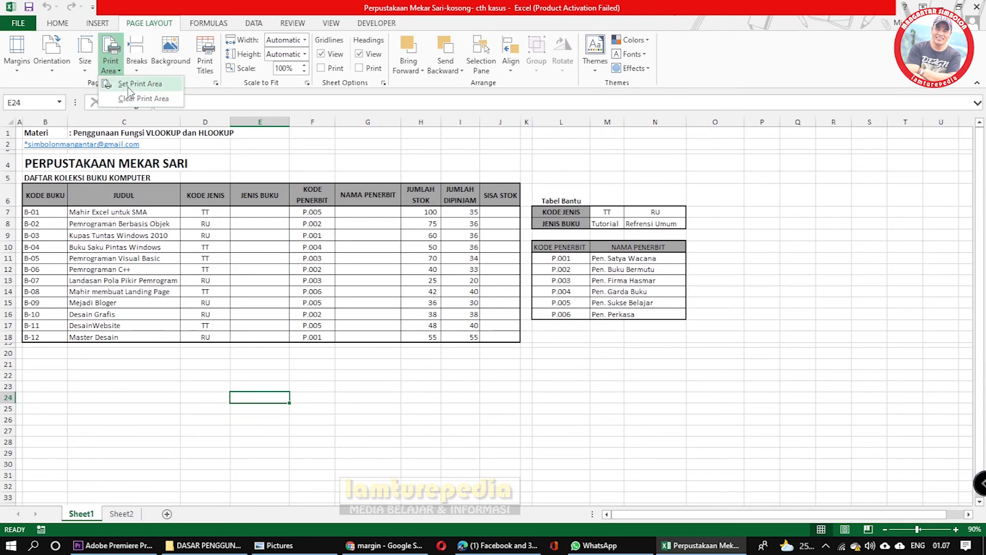
pyautogui.click(133, 84)
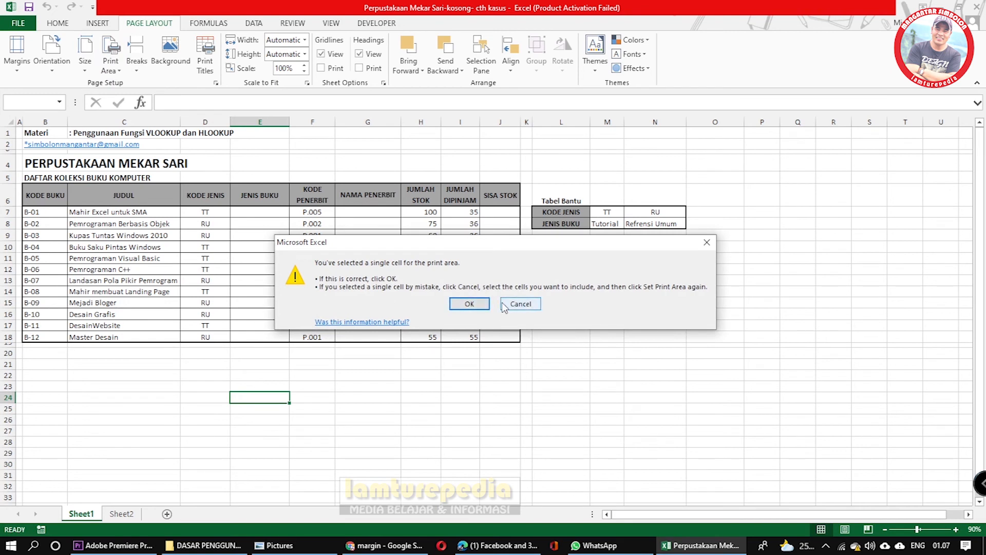
pyautogui.click(478, 304)
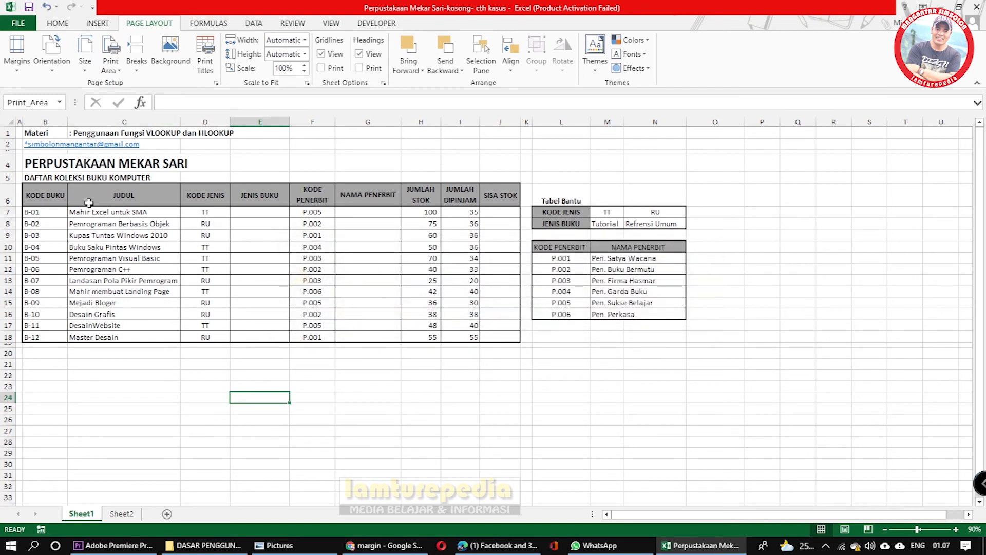
pyautogui.click(591, 384)
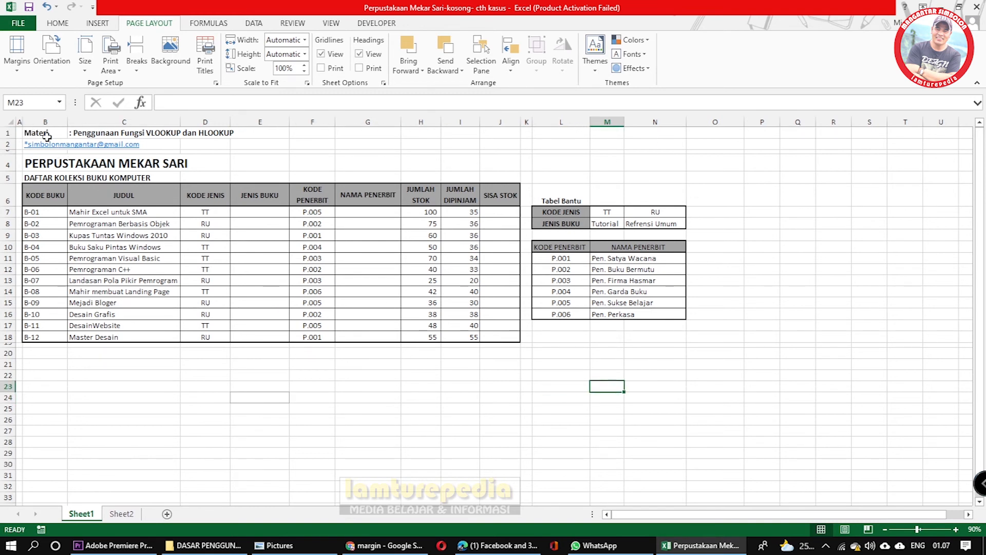
# Set the print area to the book collection table with its headings, range B1:J19
pyautogui.moveTo(32, 132); pyautogui.dragTo(493, 343)
pyautogui.click(493, 343)
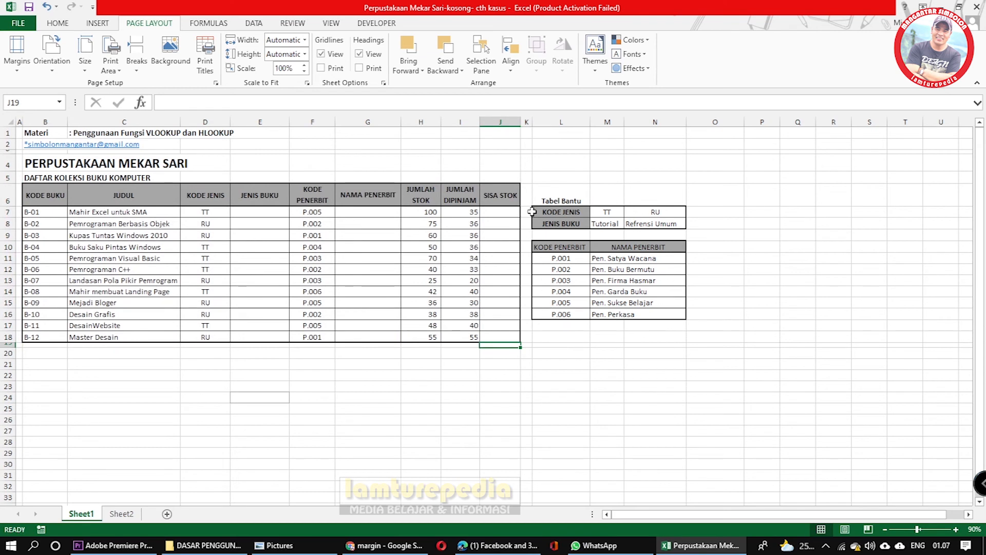
pyautogui.moveTo(30, 134); pyautogui.dragTo(514, 344)
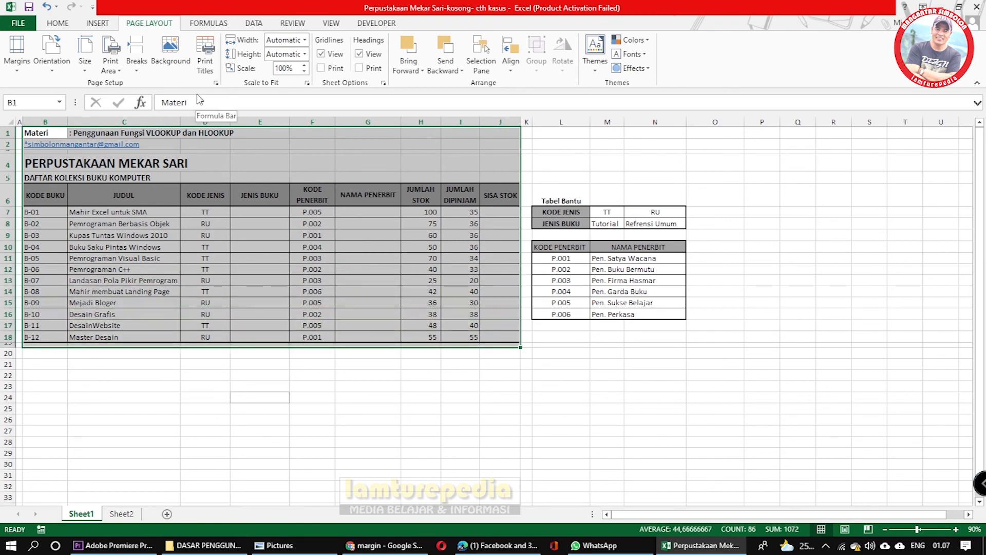
pyautogui.click(117, 74)
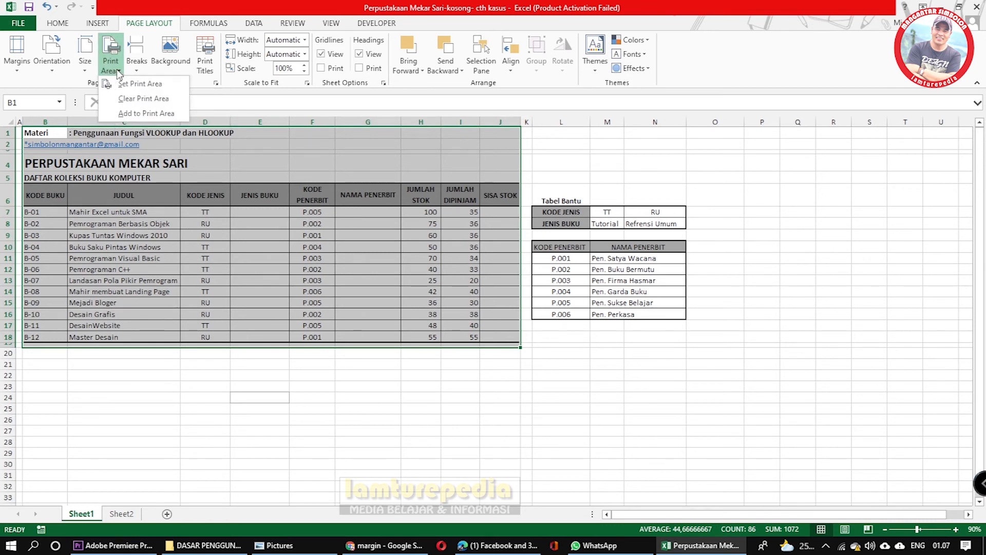
pyautogui.click(140, 85)
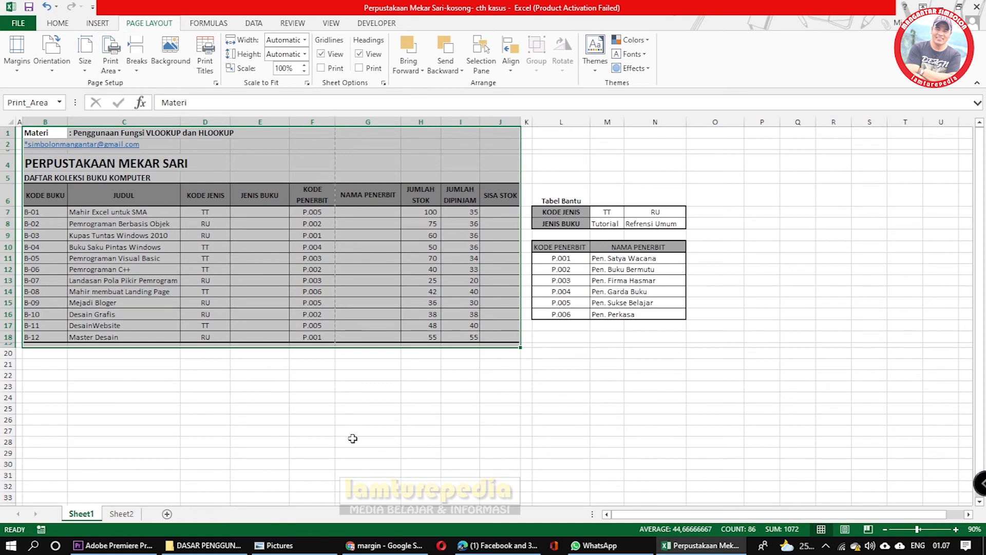
pyautogui.click(363, 420)
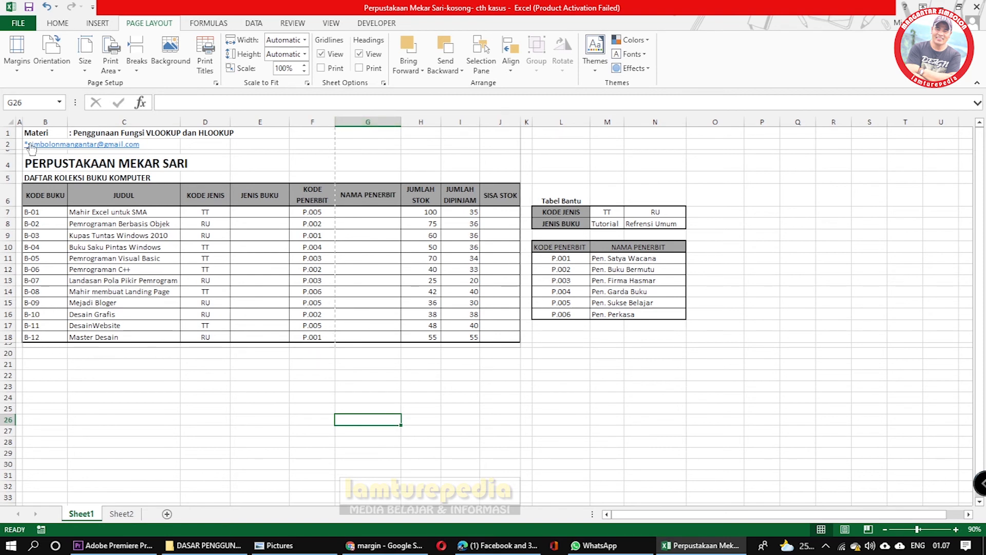
# Check how the book table's print area looks in the print preview and return to the worksheet
pyautogui.click(19, 26)
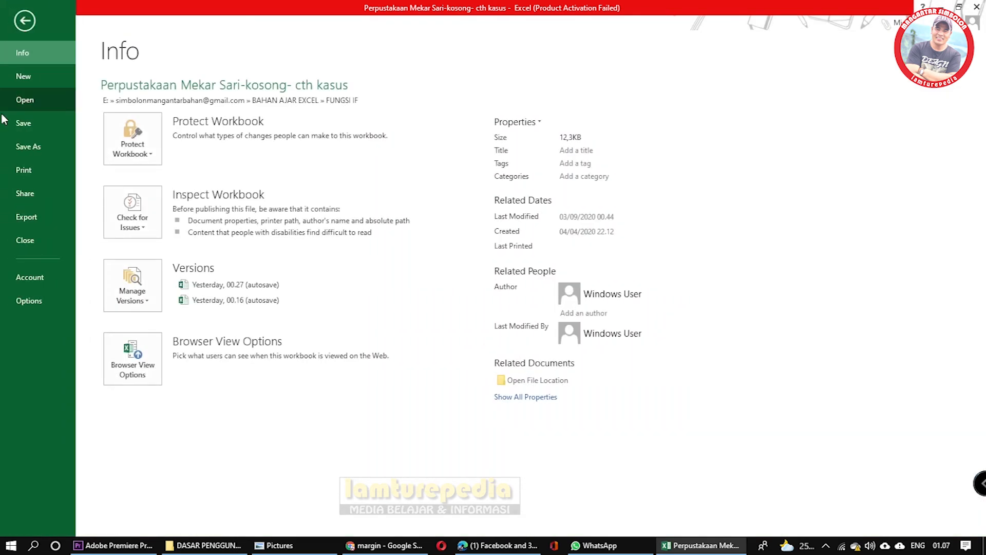
pyautogui.click(22, 172)
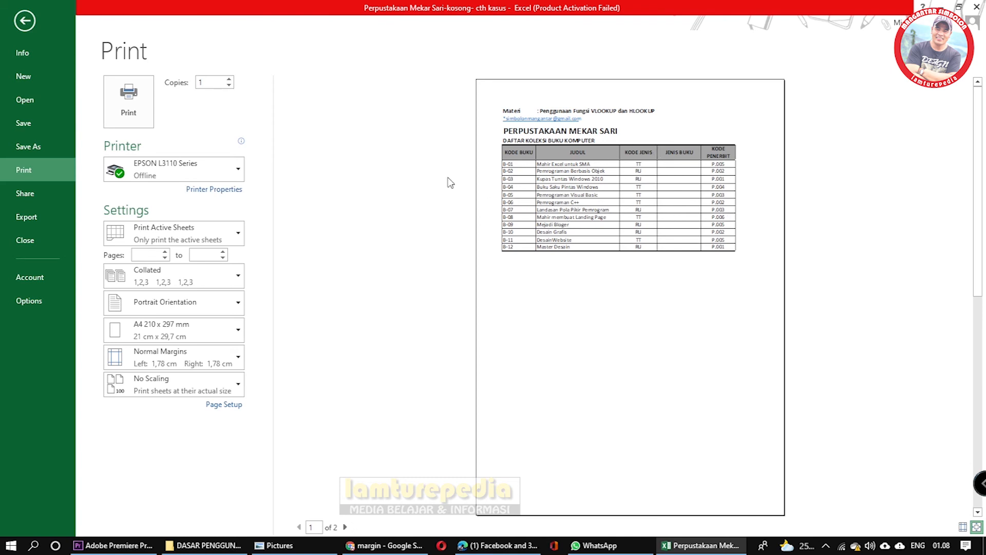
pyautogui.click(25, 23)
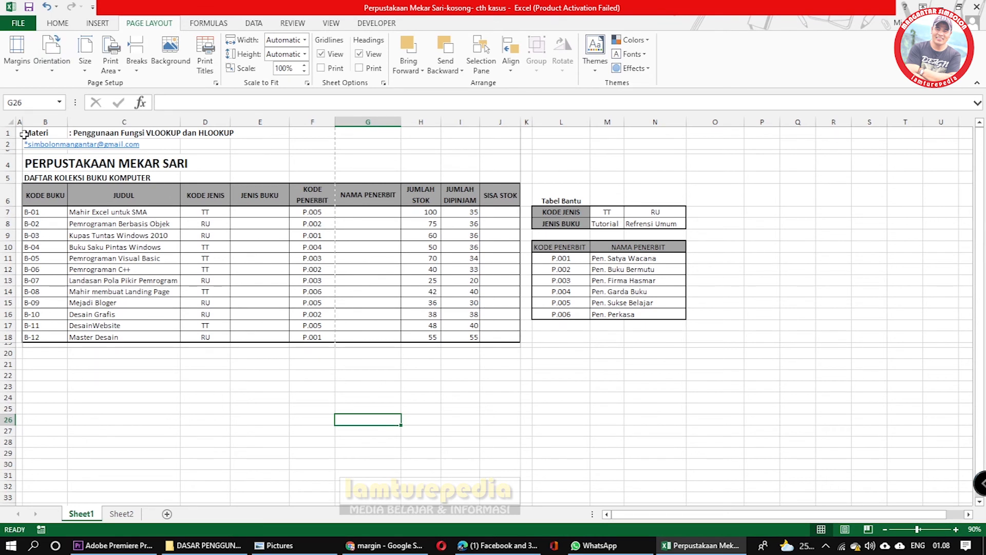
pyautogui.moveTo(24, 134); pyautogui.dragTo(515, 134)
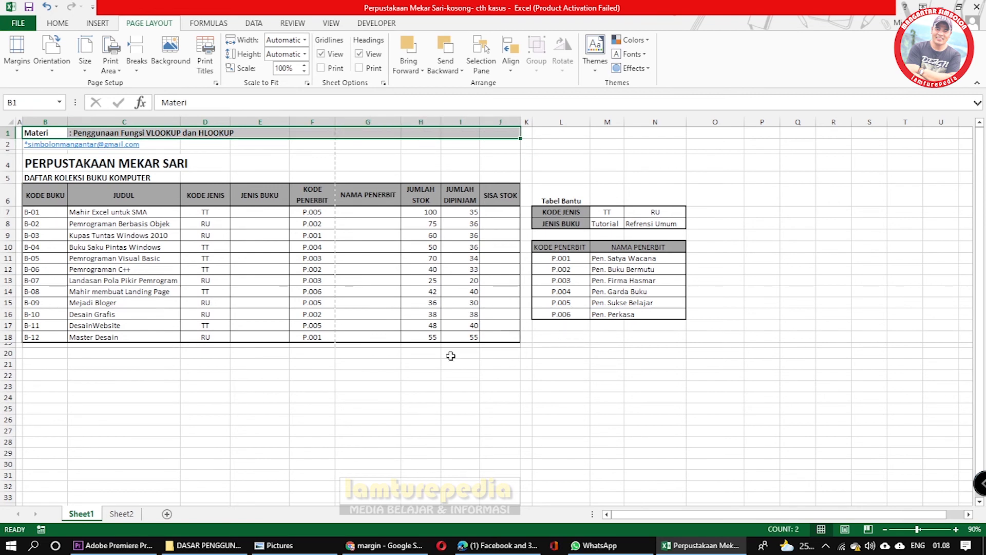
pyautogui.click(389, 376)
pyautogui.moveTo(35, 132); pyautogui.dragTo(483, 339)
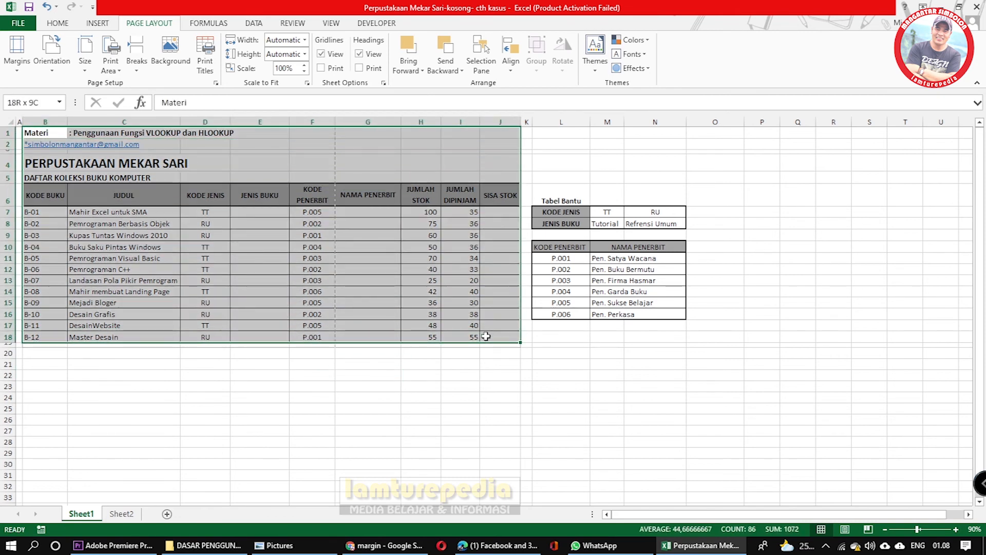
pyautogui.click(463, 383)
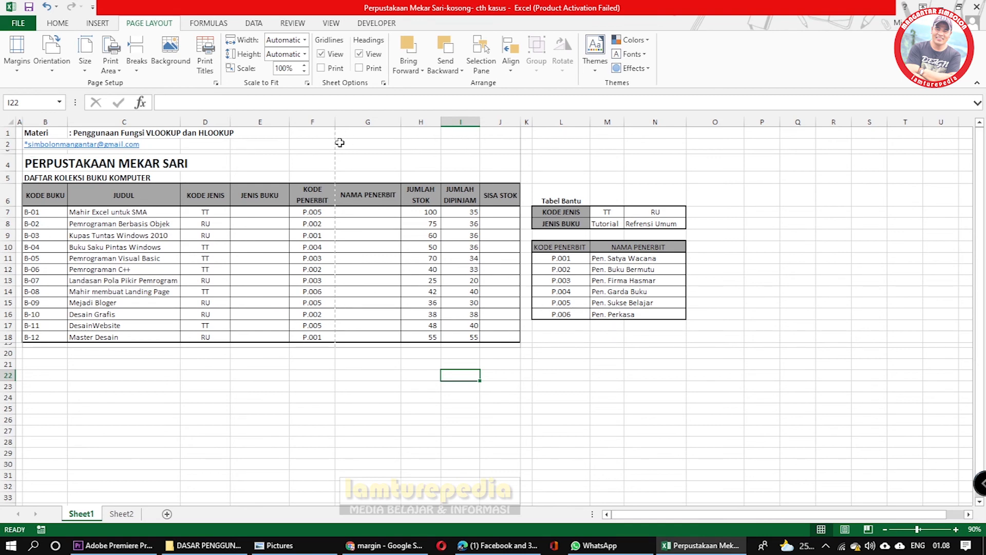
# Page through the portrait print preview to see how the book table is split, and return to the worksheet
pyautogui.click(19, 23)
pyautogui.click(30, 175)
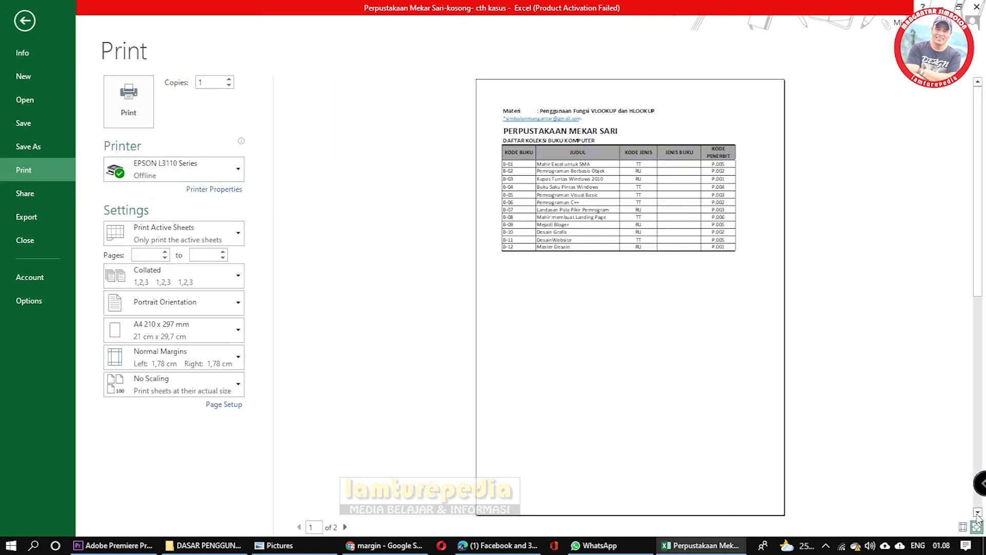
pyautogui.click(977, 513)
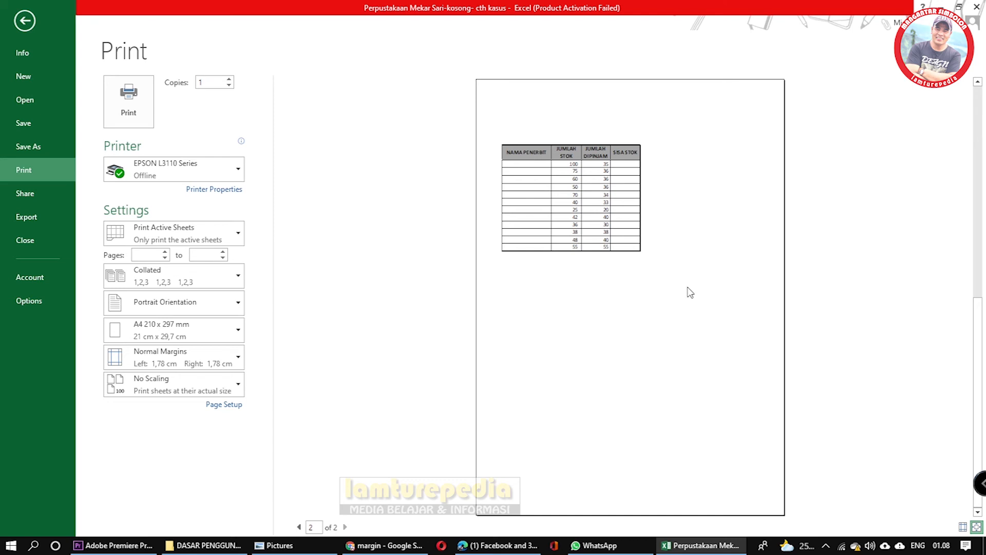
pyautogui.click(978, 83)
pyautogui.click(977, 512)
pyautogui.click(39, 30)
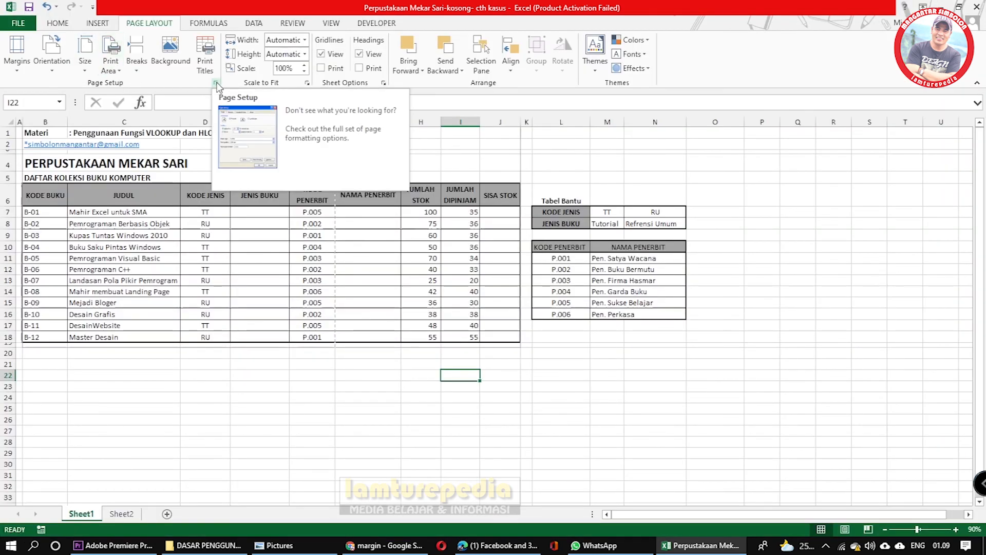
# Set the page orientation to Landscape and check the book table in the print preview
pyautogui.click(53, 74)
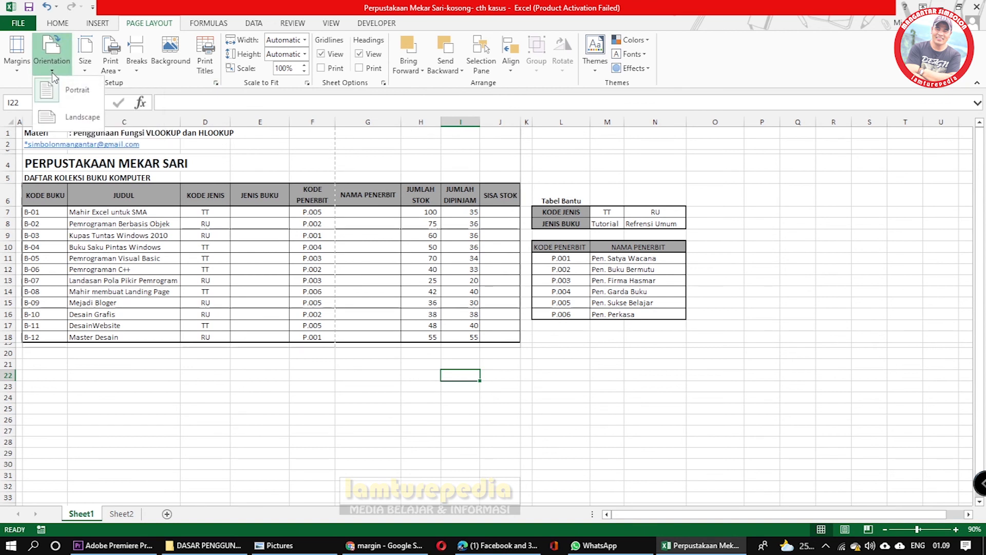
pyautogui.click(55, 118)
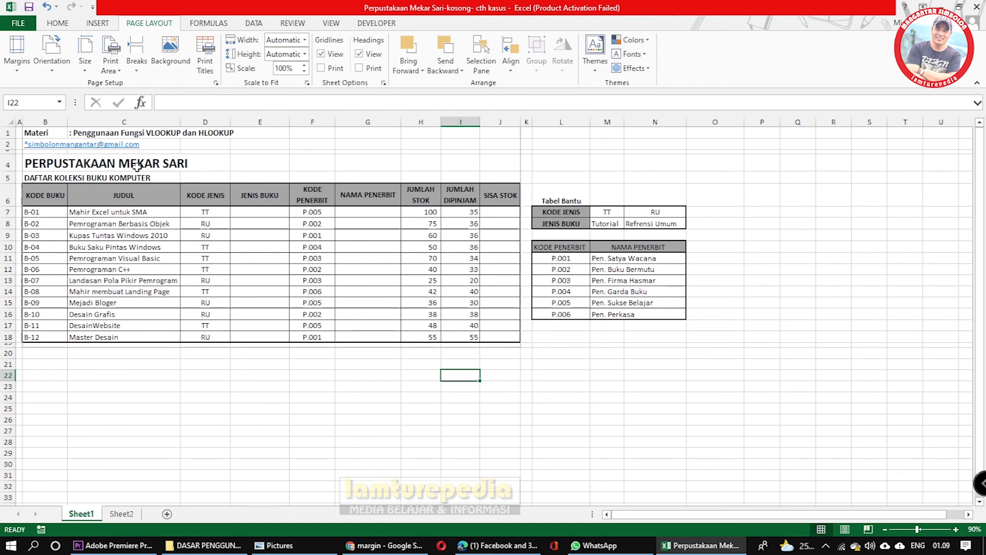
pyautogui.moveTo(36, 132); pyautogui.dragTo(490, 346)
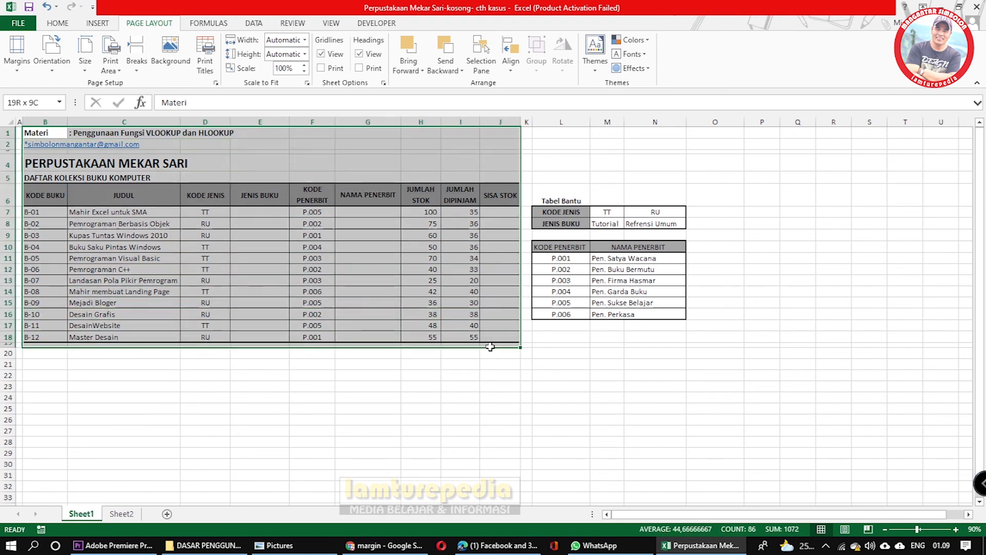
pyautogui.click(343, 366)
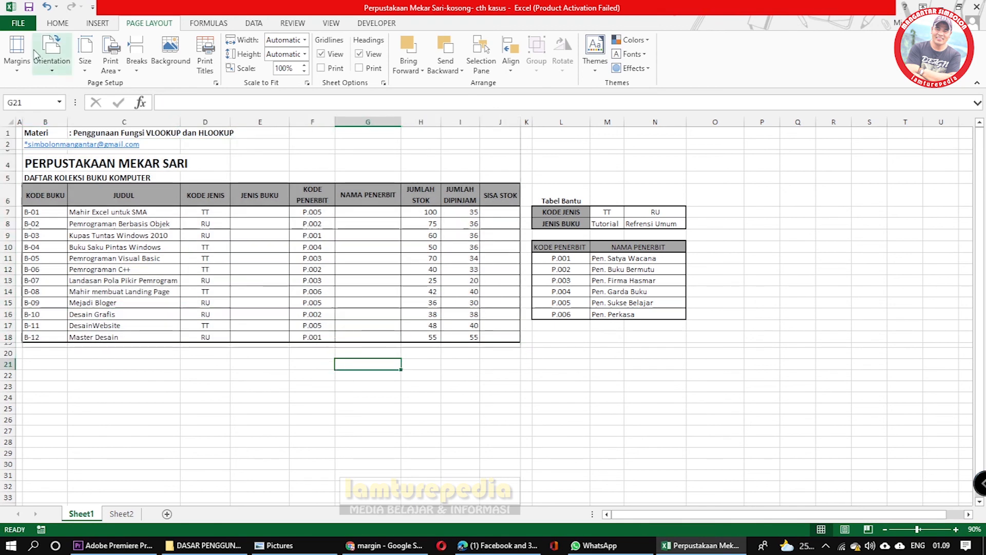
pyautogui.click(17, 26)
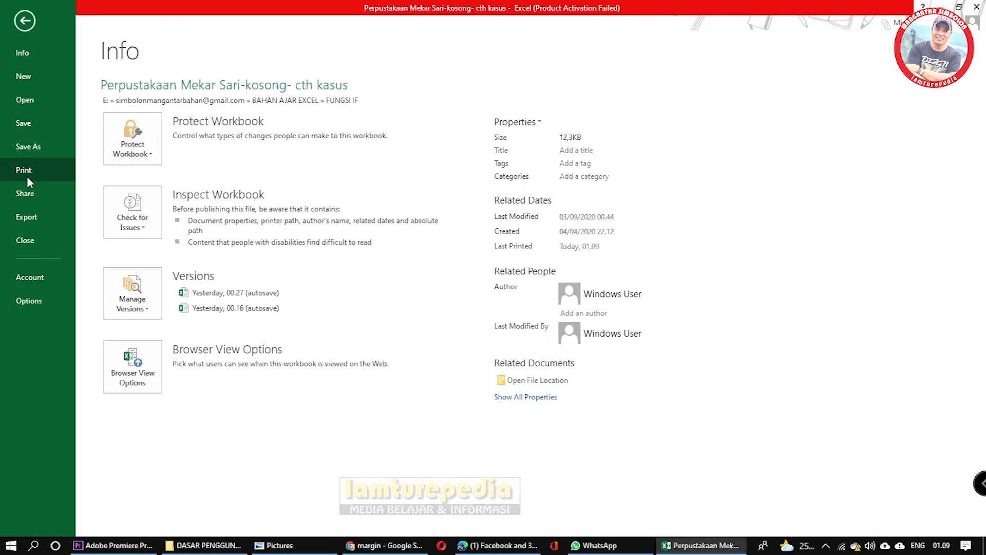
pyautogui.click(27, 173)
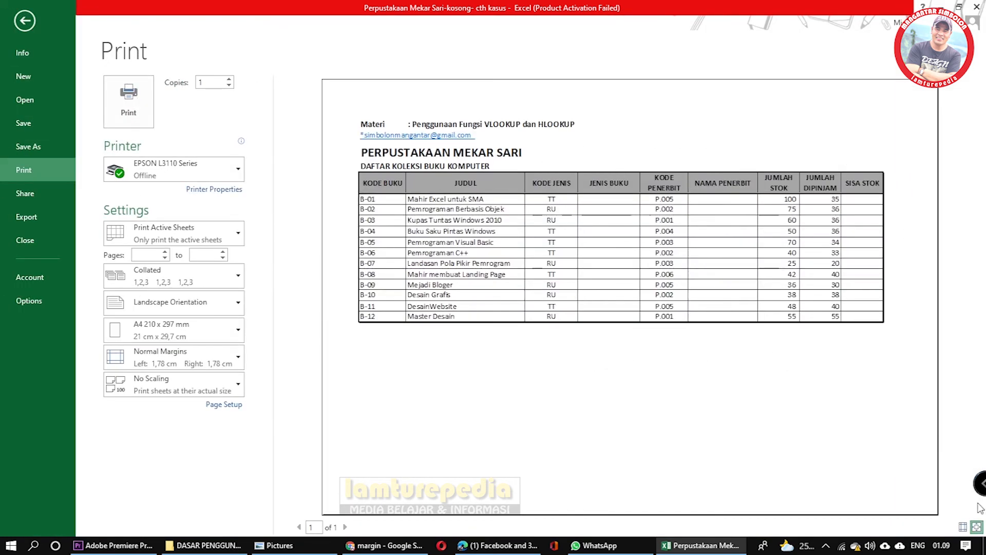
pyautogui.click(27, 22)
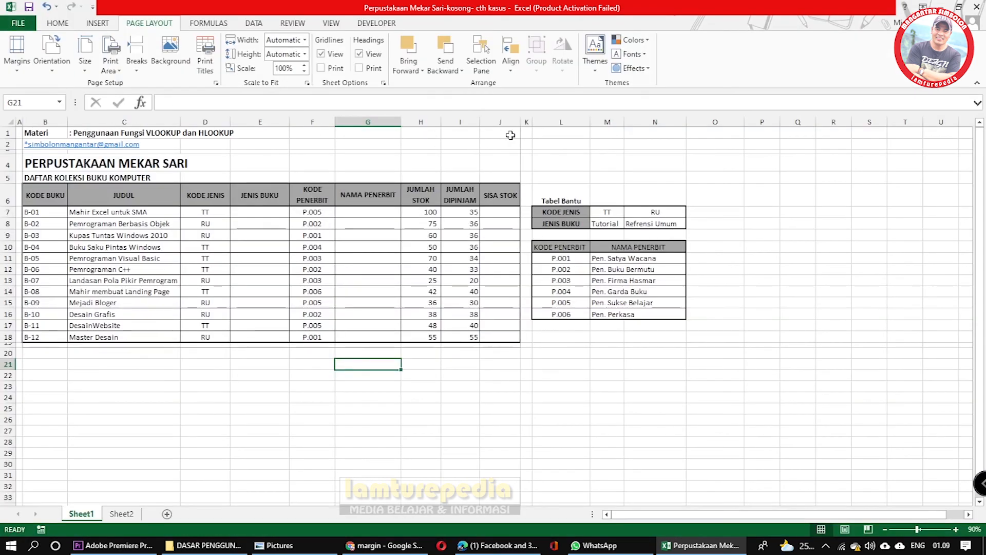
# Set the print area to the Tabel Bantu helper tables, range L6:N16
pyautogui.click(648, 364)
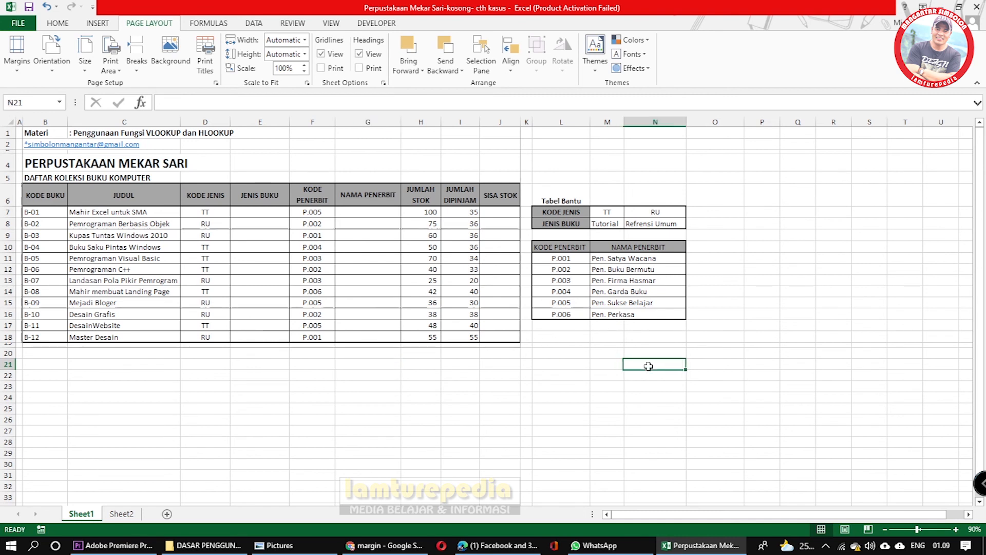
pyautogui.click(745, 278)
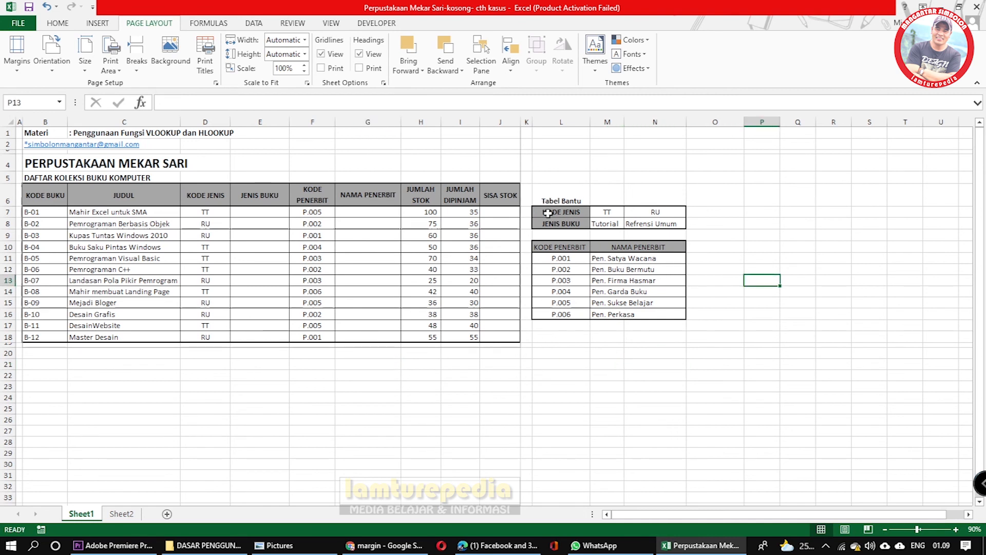
pyautogui.moveTo(546, 197); pyautogui.dragTo(681, 316)
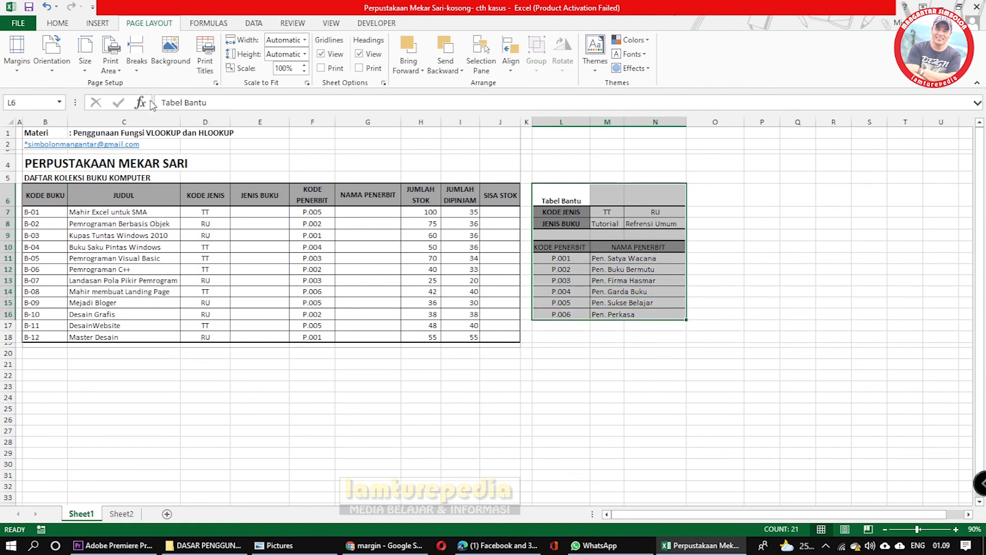
pyautogui.click(118, 73)
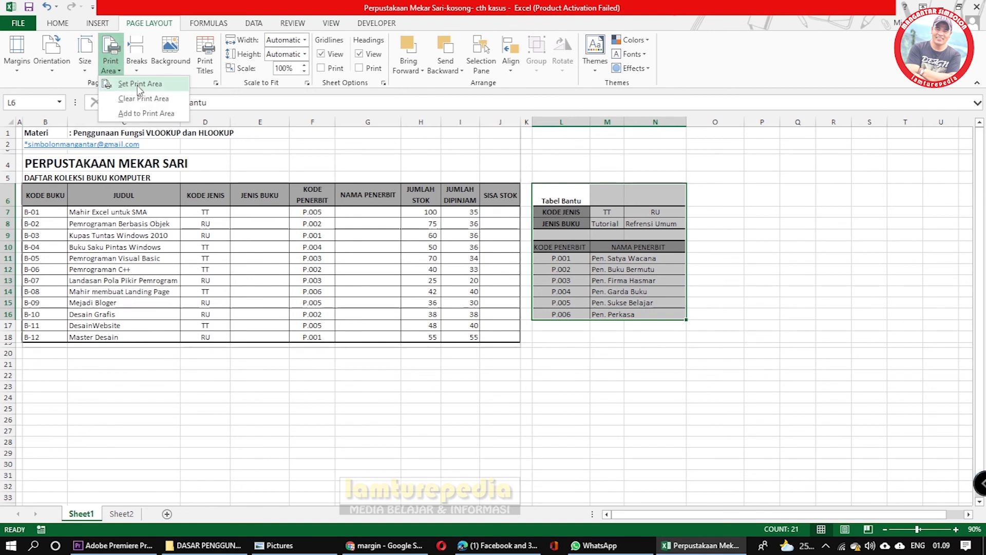
pyautogui.click(137, 83)
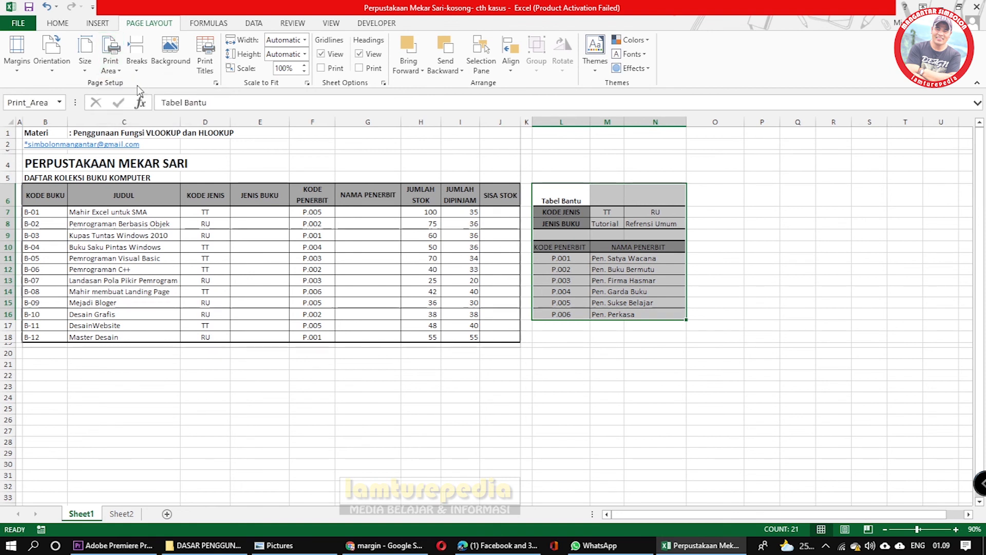
pyautogui.click(760, 375)
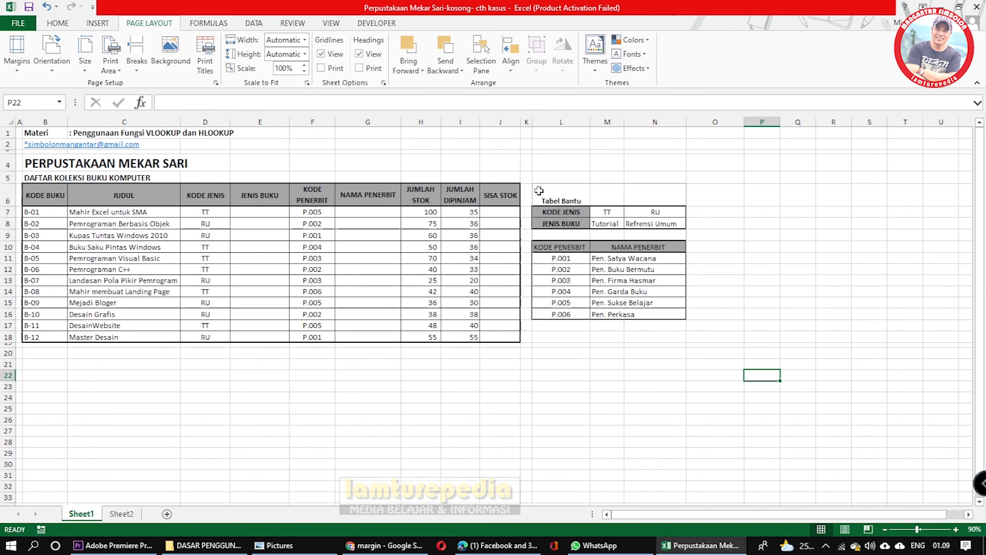
pyautogui.moveTo(539, 190); pyautogui.dragTo(668, 318)
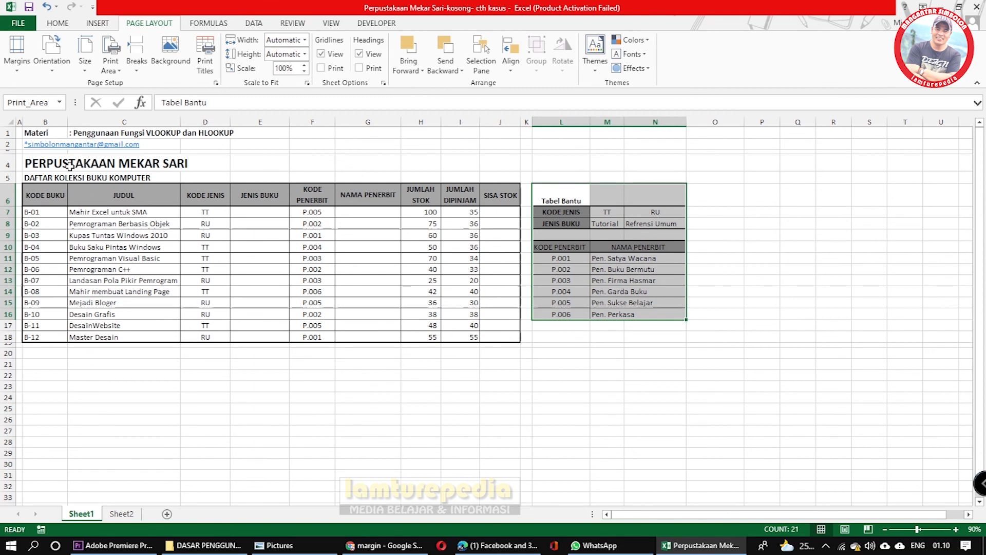
# Set the print area to the book table with its headings, range B1:J19
pyautogui.click(111, 66)
pyautogui.click(563, 239)
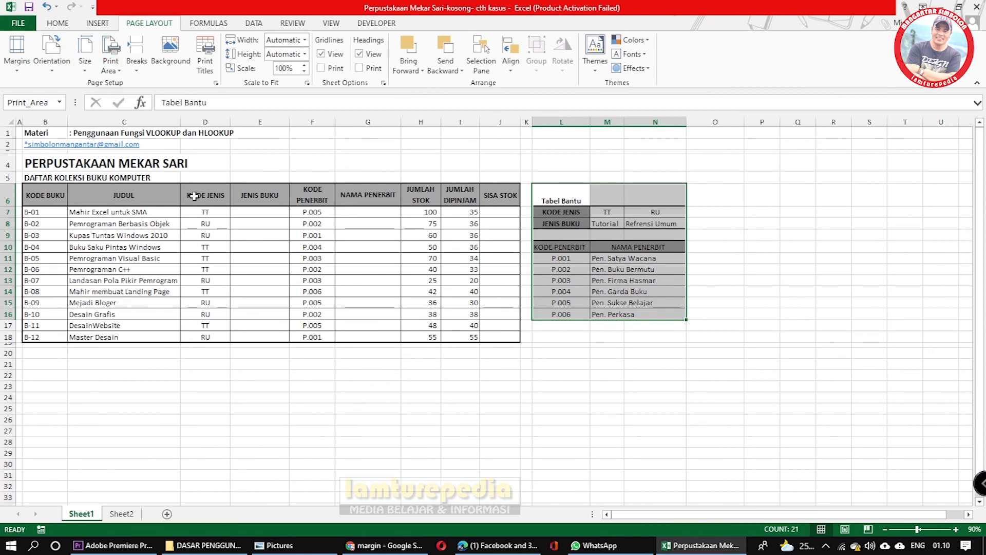
pyautogui.moveTo(32, 134); pyautogui.dragTo(503, 343)
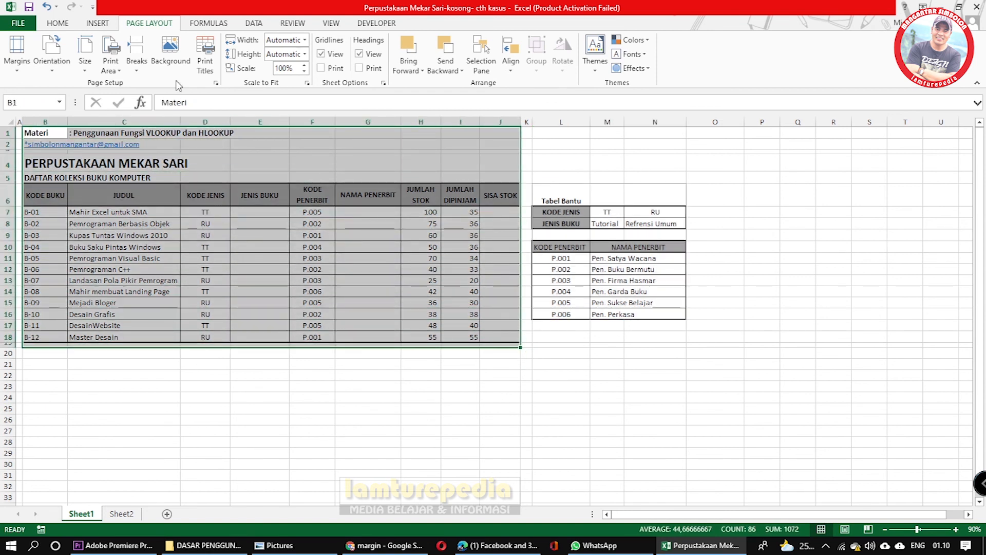
pyautogui.click(110, 67)
pyautogui.click(129, 85)
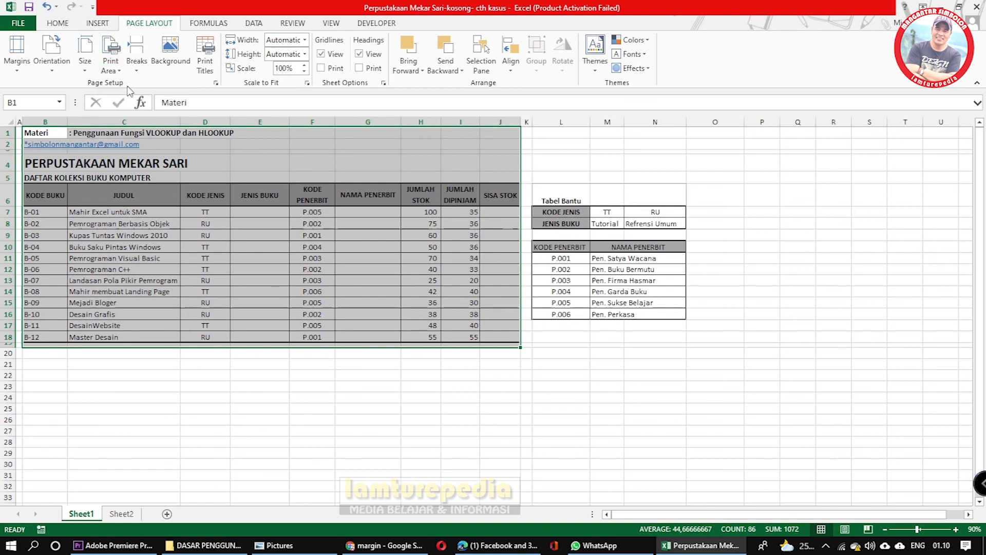
# Set the print area to the Tabel Bantu helper tables, extended by one row to range L6:N17
pyautogui.click(715, 280)
pyautogui.moveTo(536, 206); pyautogui.dragTo(633, 314)
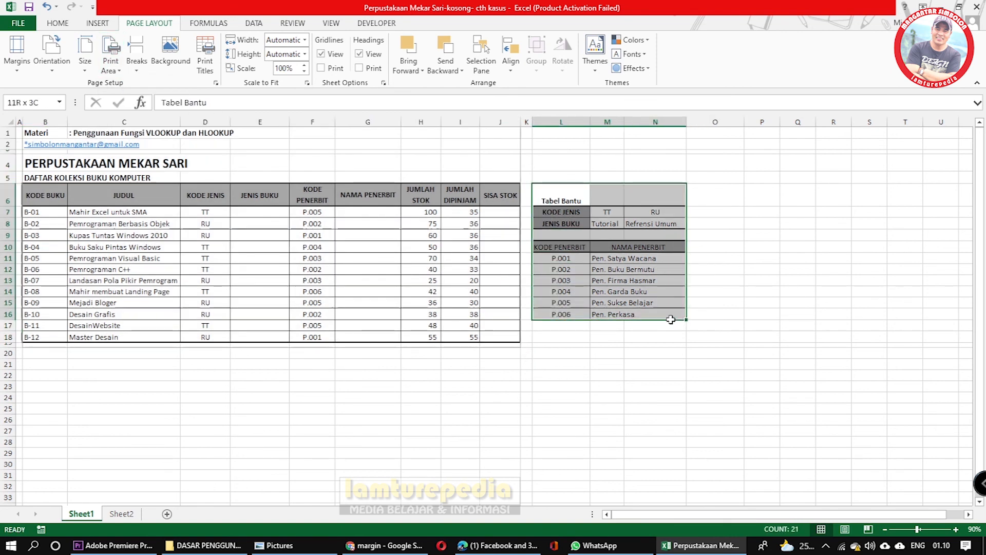
pyautogui.click(120, 72)
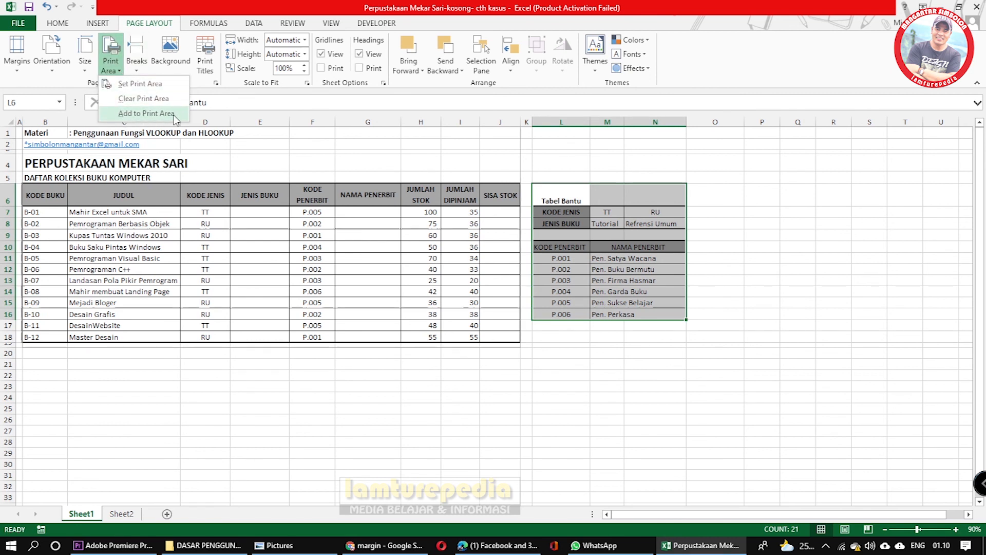
pyautogui.click(144, 117)
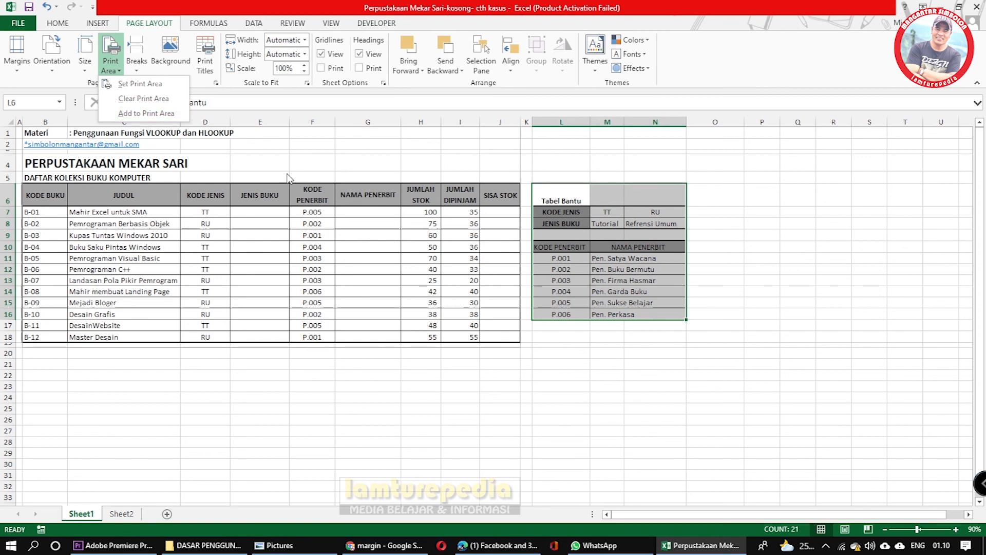
pyautogui.moveTo(578, 195); pyautogui.dragTo(666, 324)
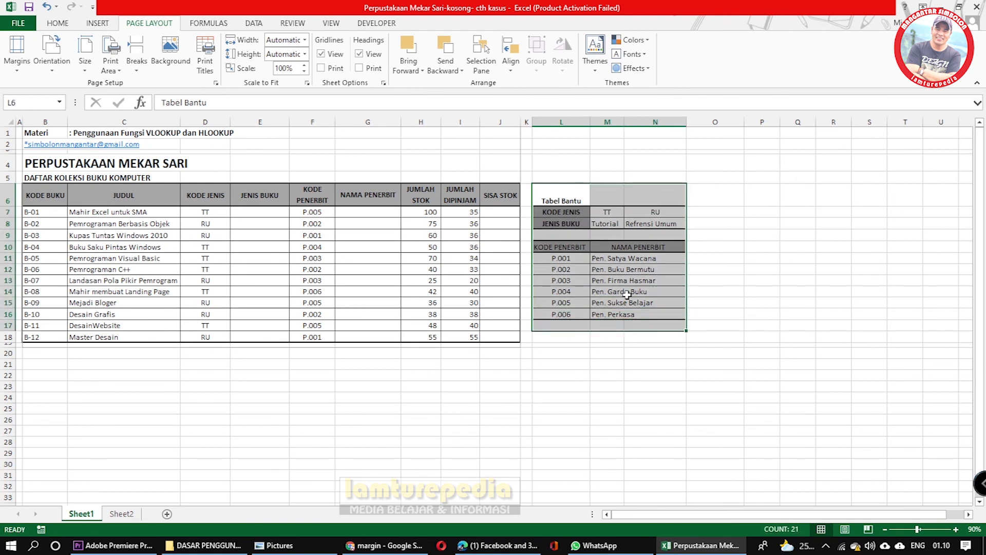
pyautogui.click(110, 65)
pyautogui.click(133, 84)
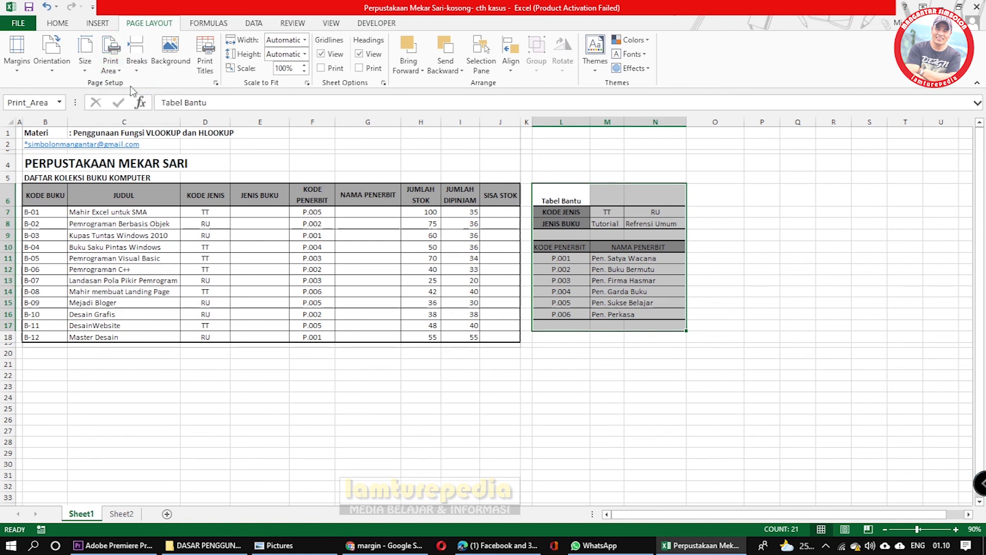
# Check how the helper tables' print area looks in the print preview and return to the worksheet
pyautogui.click(739, 280)
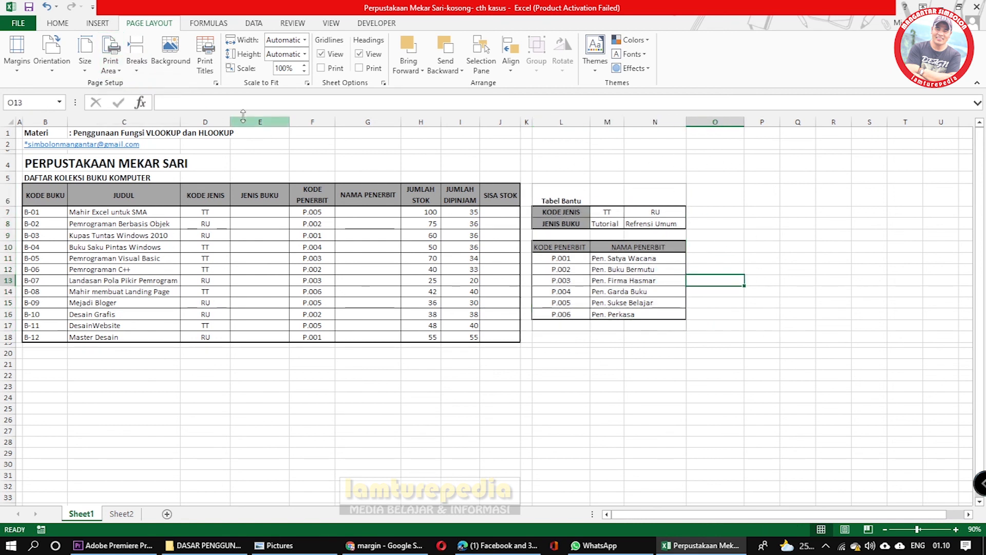
pyautogui.click(13, 28)
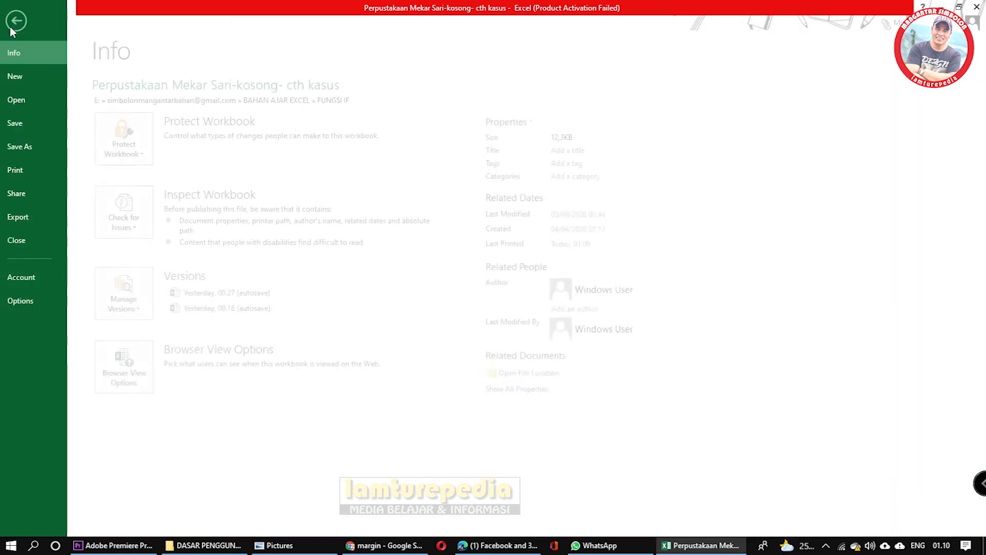
pyautogui.click(20, 170)
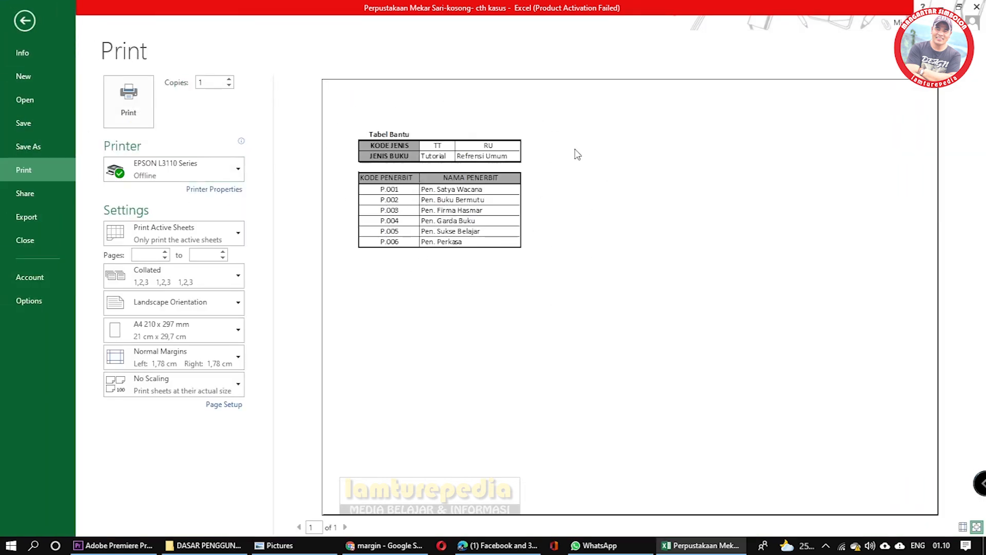
pyautogui.click(24, 22)
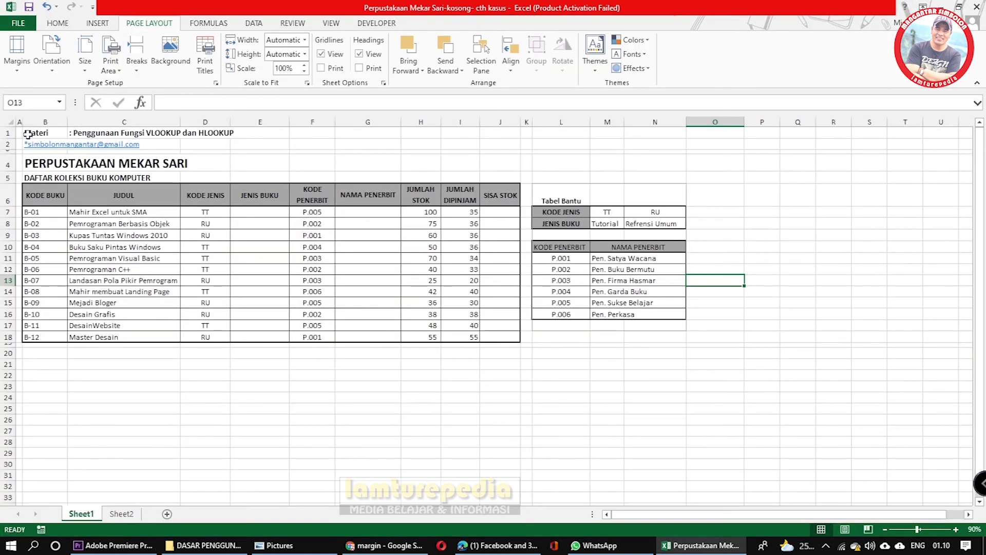
# Set the print area to cover both the book table and the helper tables, range B1:N19
pyautogui.moveTo(28, 134); pyautogui.dragTo(659, 346)
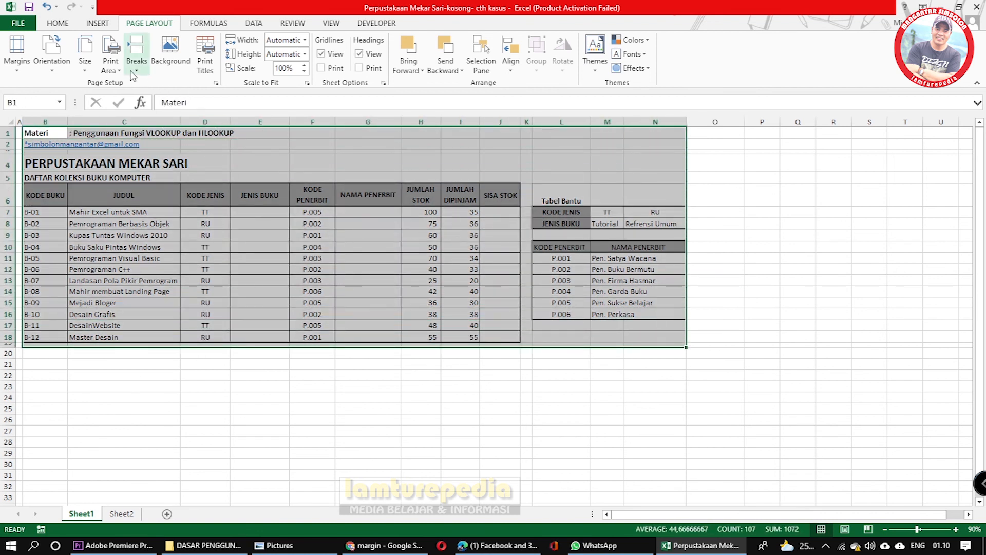
pyautogui.click(111, 65)
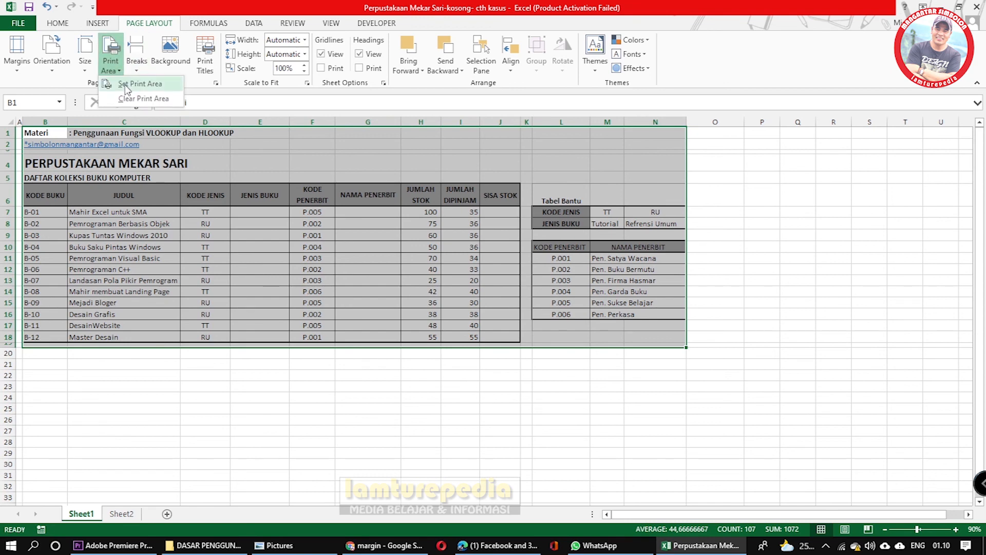
pyautogui.click(127, 84)
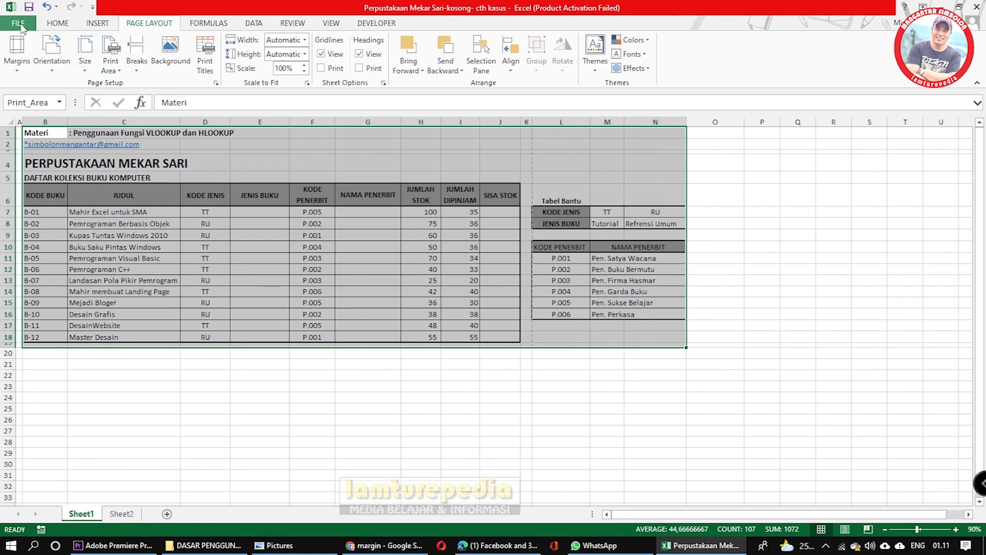
# Page through the print preview of the combined print area and return to the worksheet
pyautogui.click(841, 244)
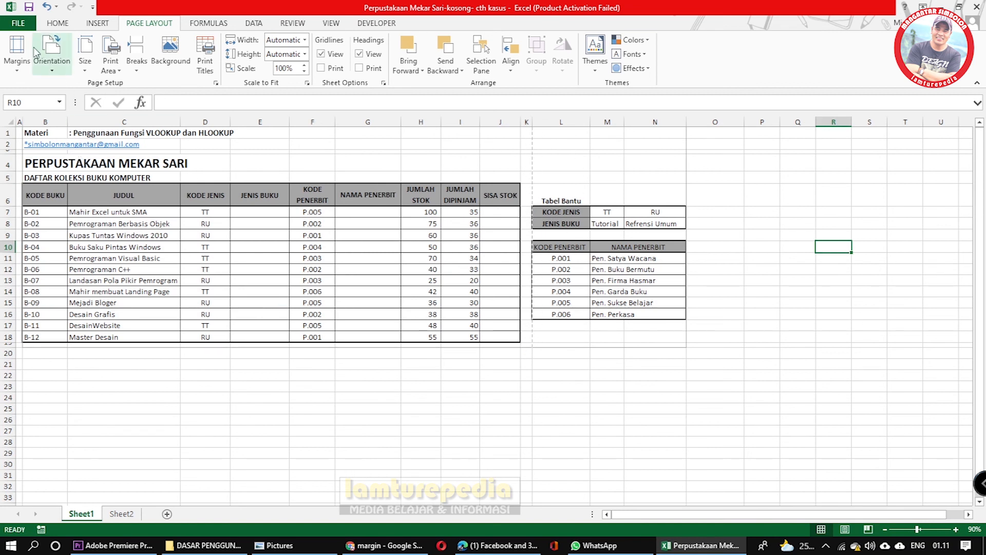
pyautogui.click(16, 22)
pyautogui.click(25, 170)
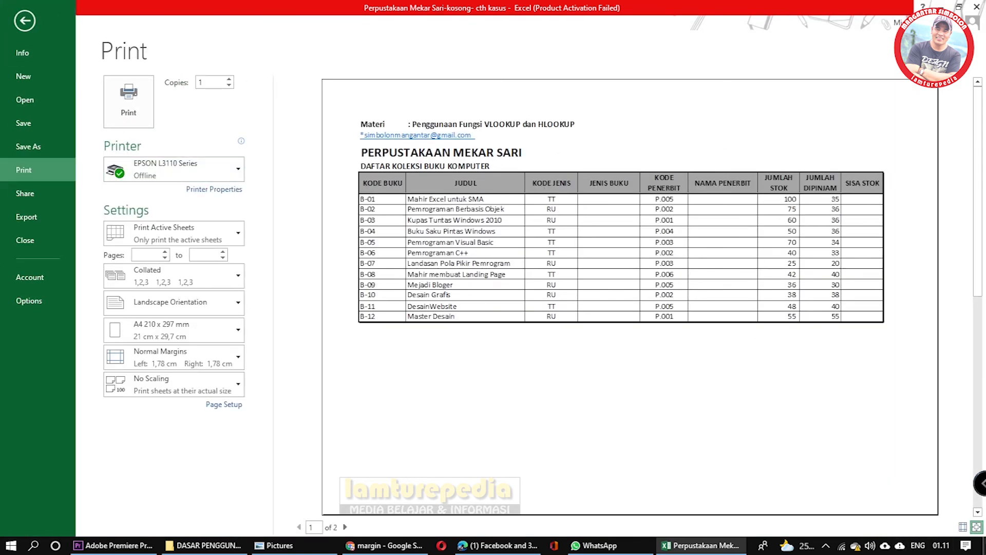
pyautogui.click(977, 511)
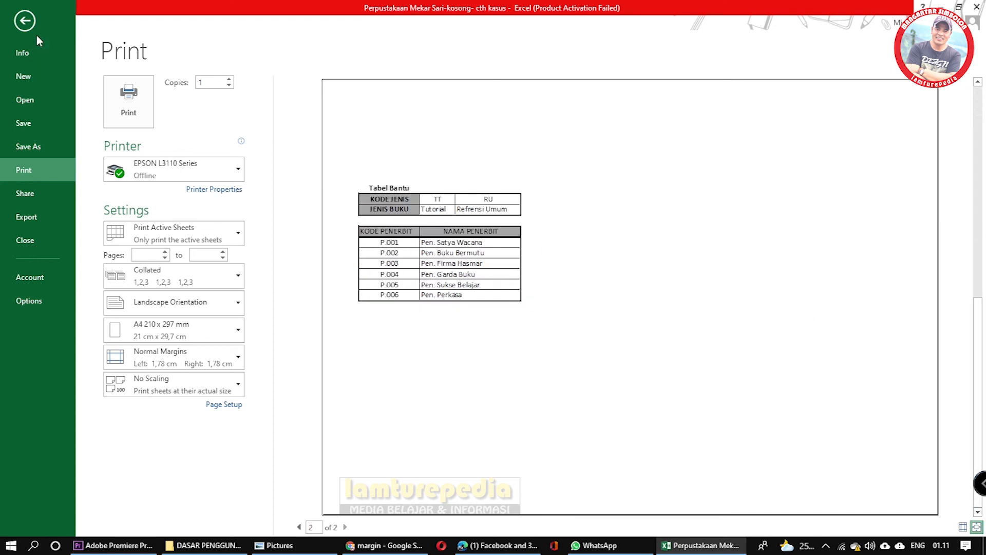
pyautogui.click(25, 20)
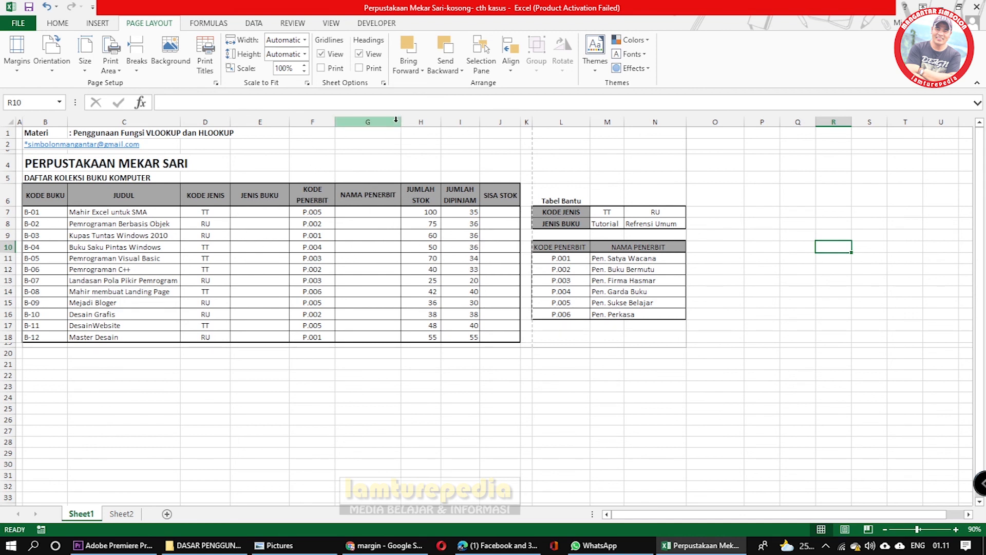
# Narrow column G (NAMA PENERBIT) slightly and reduce the print scale to 75%
pyautogui.moveTo(398, 125); pyautogui.dragTo(395, 124)
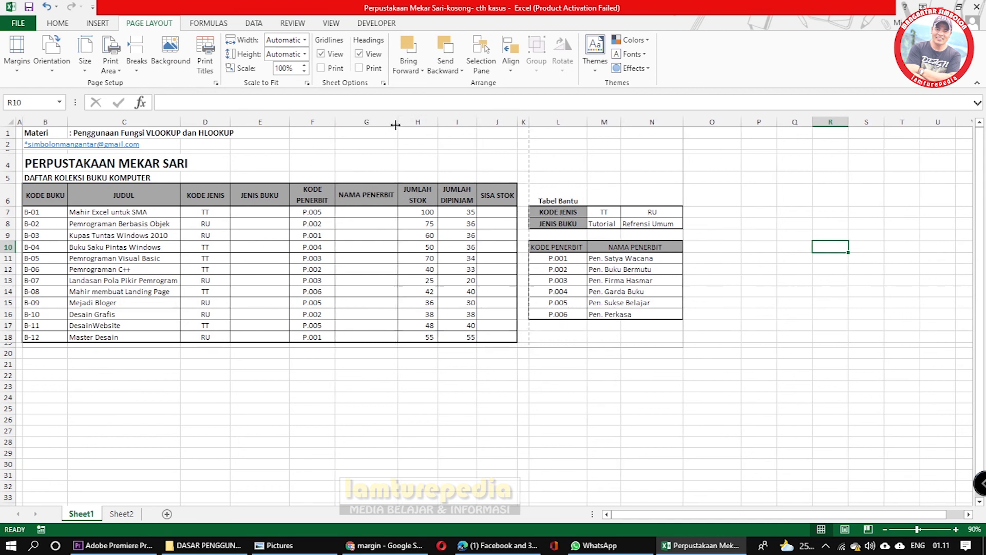
pyautogui.click(304, 73)
pyautogui.click(305, 72)
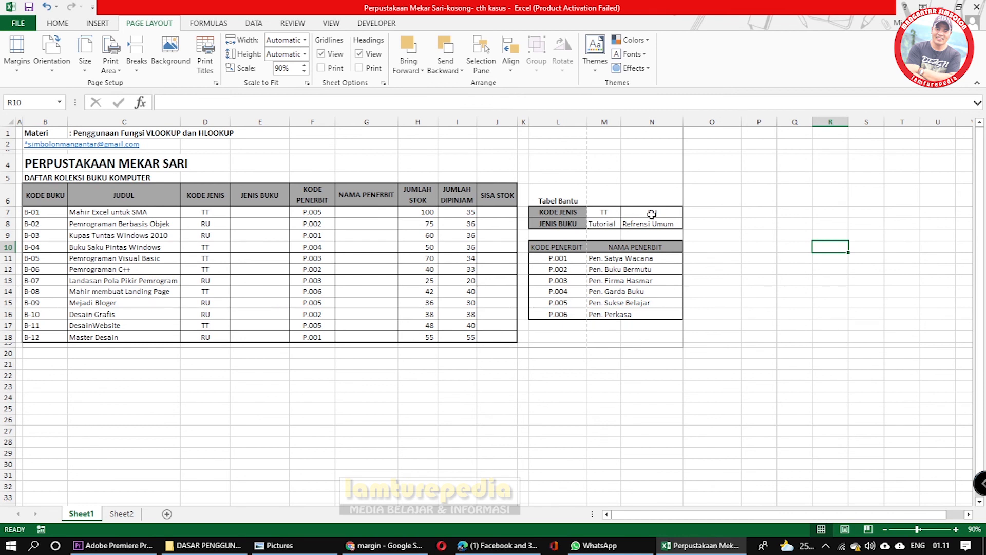
pyautogui.click(305, 71)
pyautogui.click(304, 71)
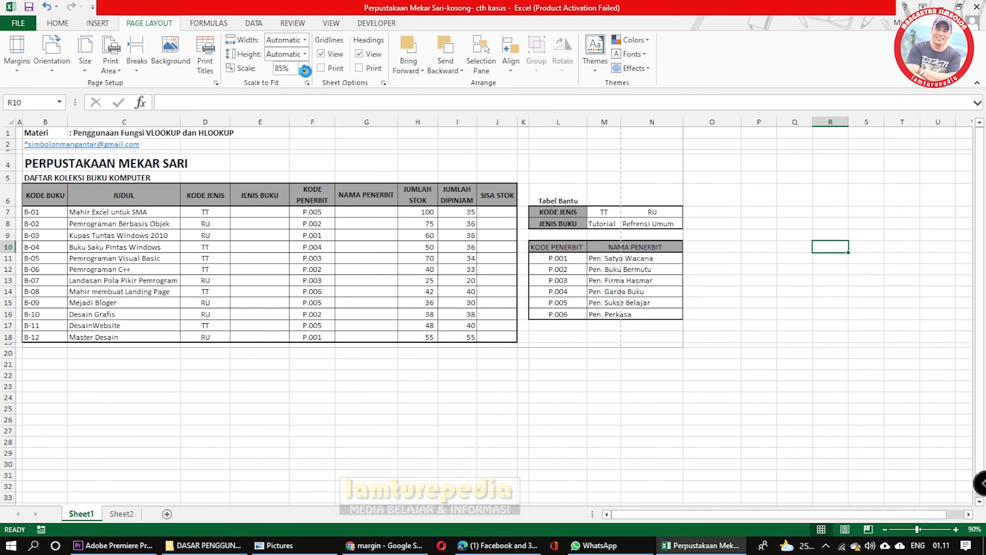
pyautogui.click(304, 72)
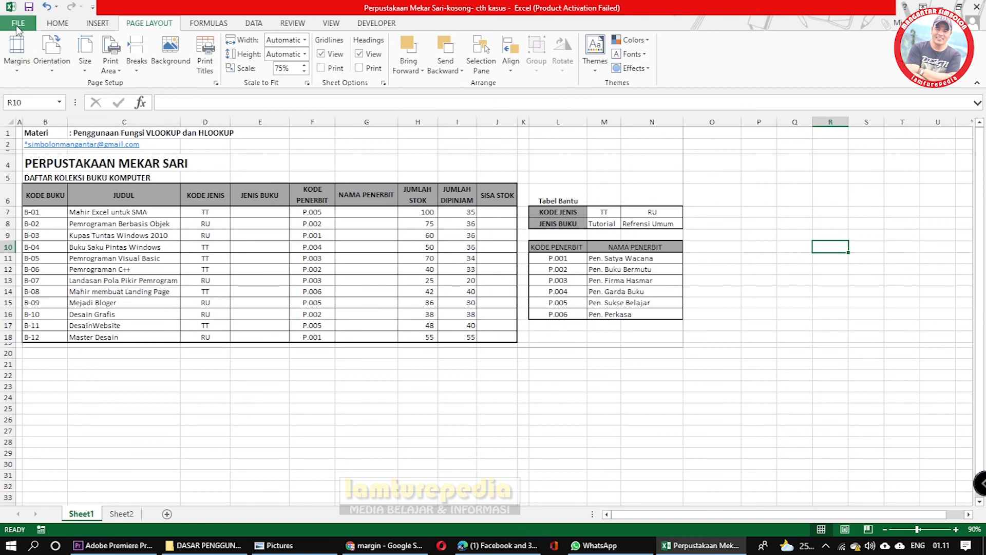
# Check how both tables fit the page at the reduced scale in the print preview and return to the worksheet
pyautogui.click(18, 24)
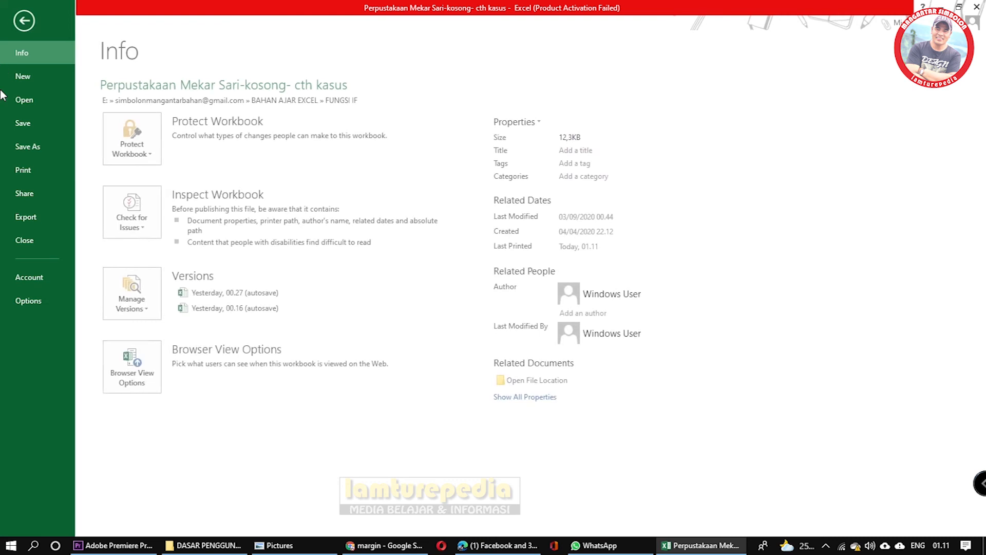
pyautogui.click(20, 170)
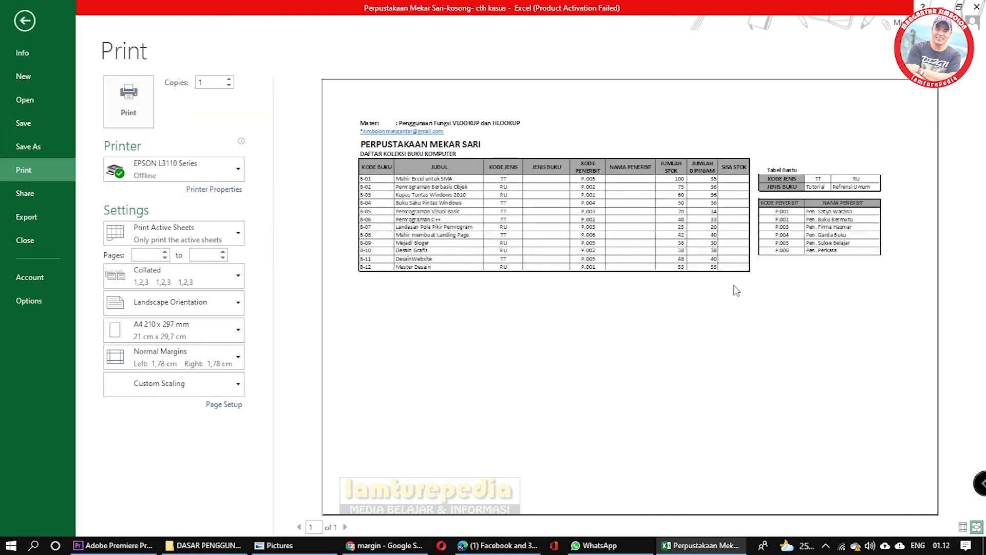
pyautogui.click(25, 20)
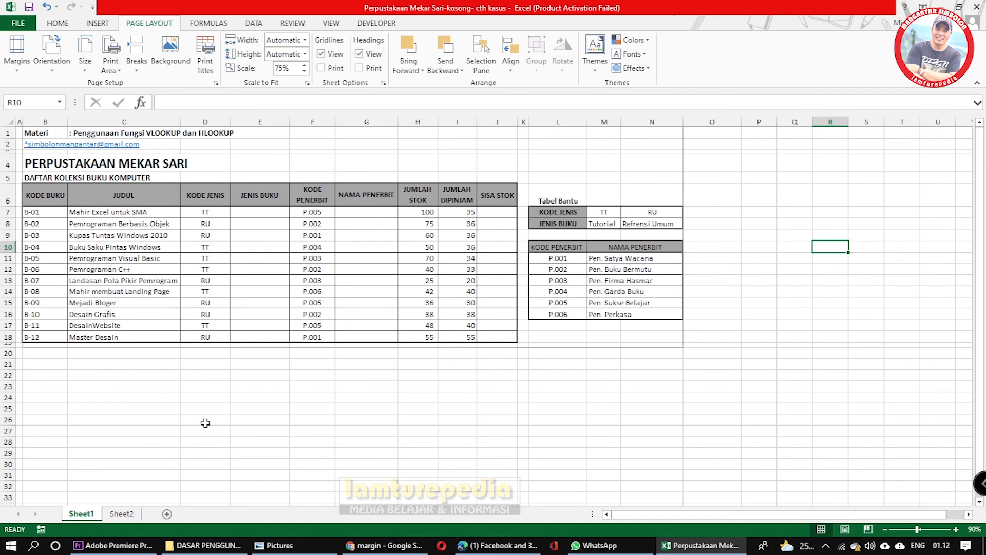
# Select the KODE BUKU and JUDUL columns together with the headings above them, range B1:C19
pyautogui.moveTo(29, 132)
pyautogui.mouseDown()
pyautogui.moveTo(719, 158)
pyautogui.moveTo(656, 360)
pyautogui.mouseUp()
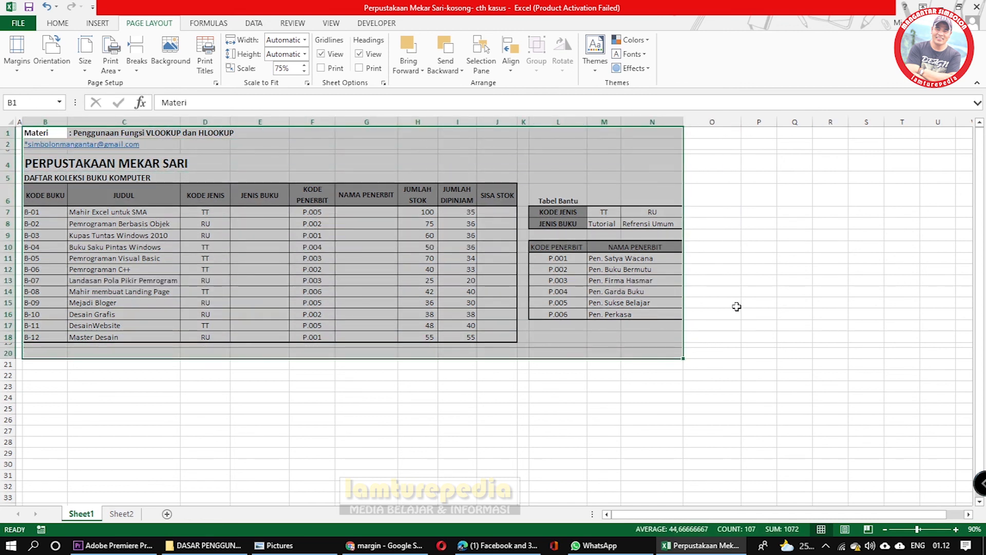
pyautogui.click(746, 256)
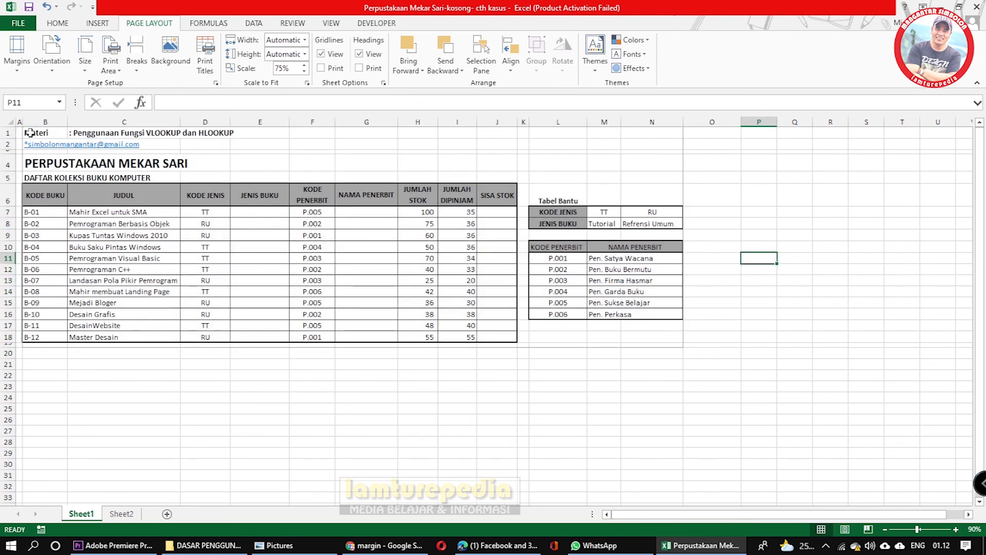
pyautogui.moveTo(30, 133); pyautogui.dragTo(150, 343)
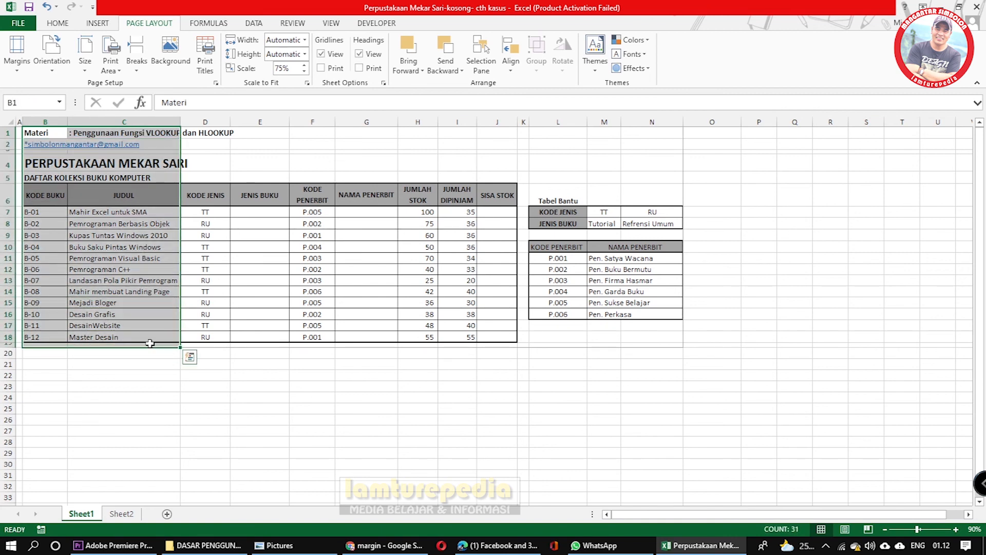